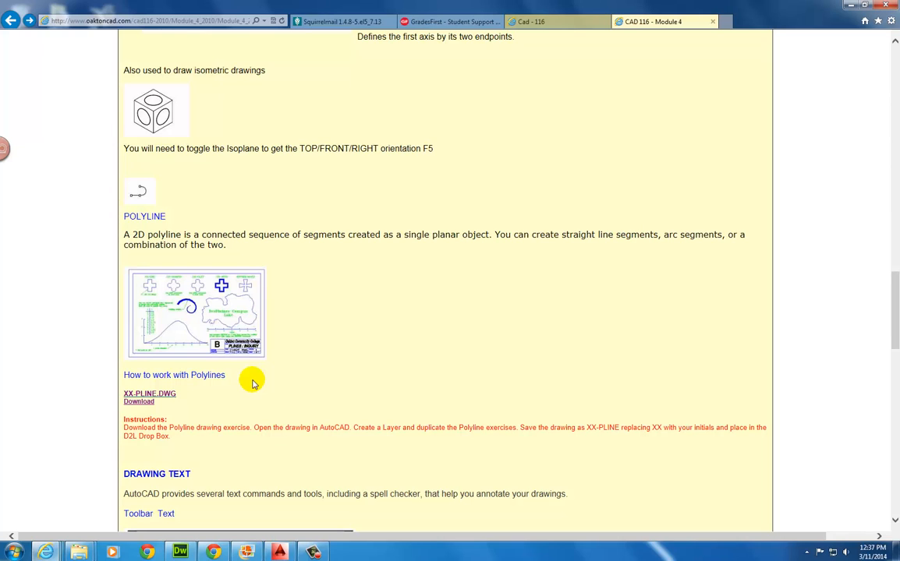
Save PLINEXJC.dwg from the Download link into CAD116-0C1, replacing the existing copy
right_click(146, 406)
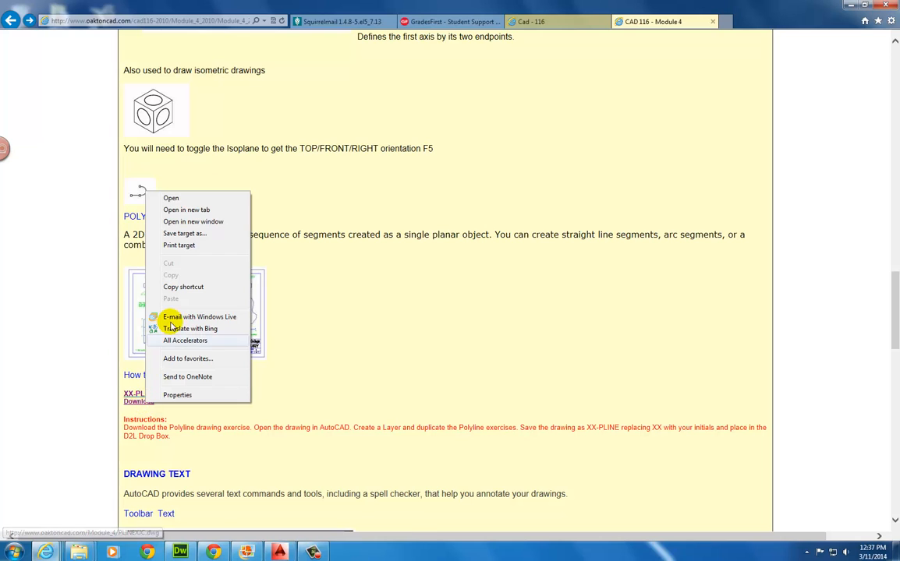
click(183, 234)
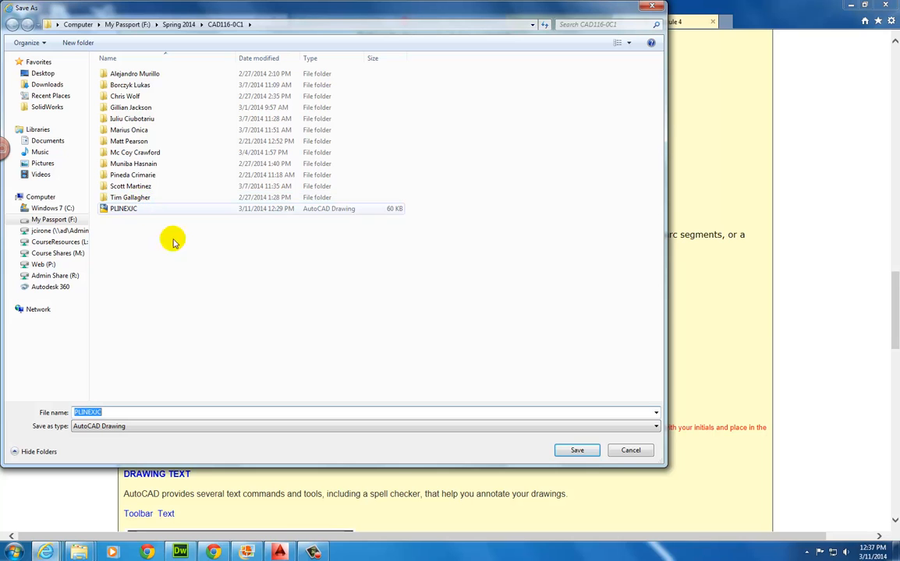
click(579, 453)
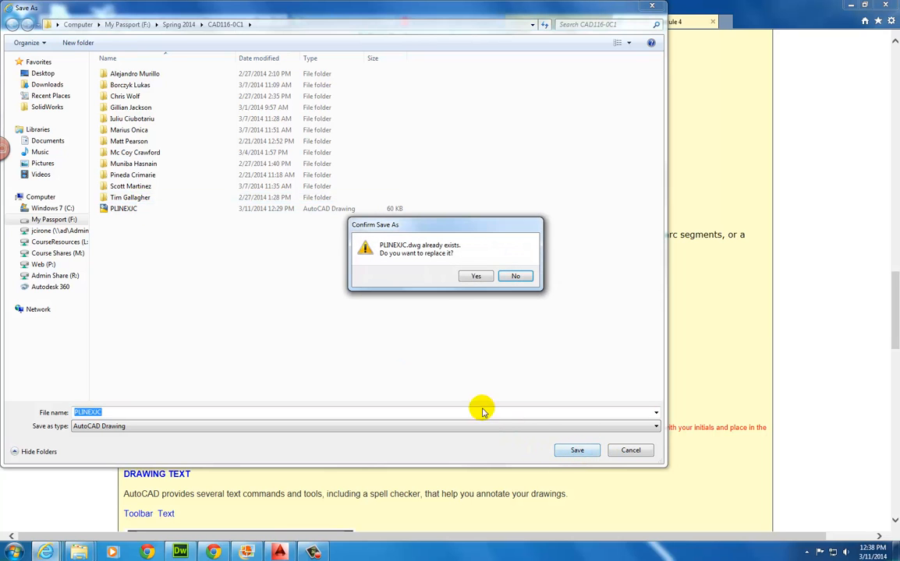
click(476, 277)
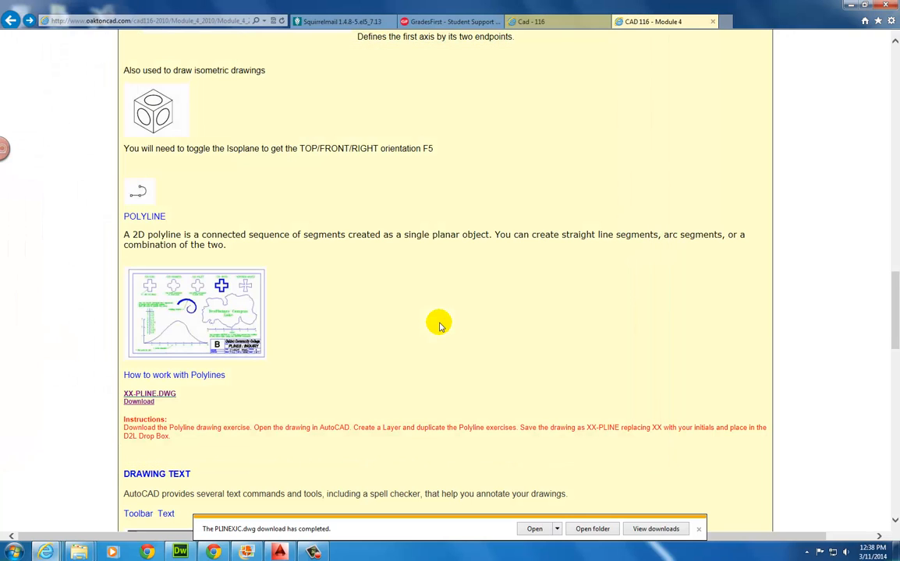
Open PLINEXJC.dwg in AutoCAD, check the CAD 116 - Module 4 page, then return to the drawing
click(534, 530)
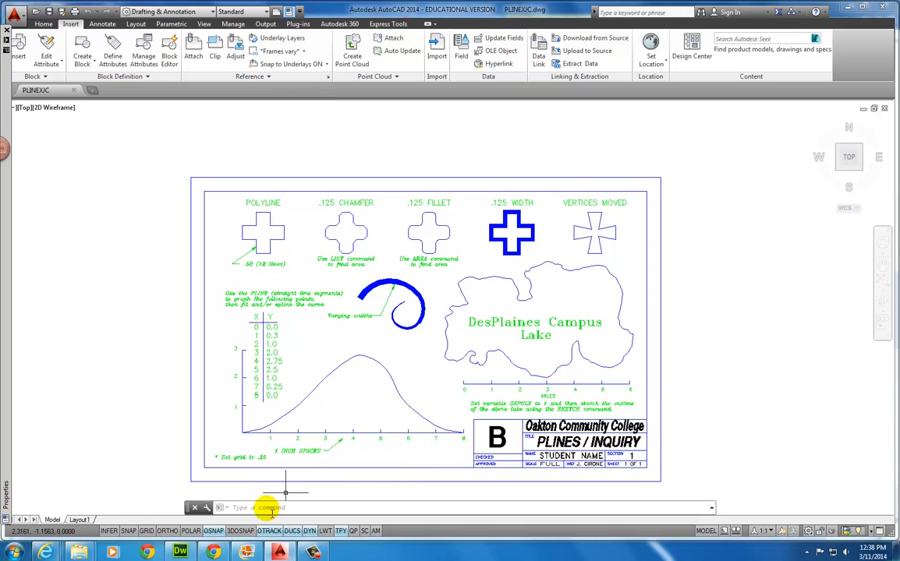
mouse_move(52, 555)
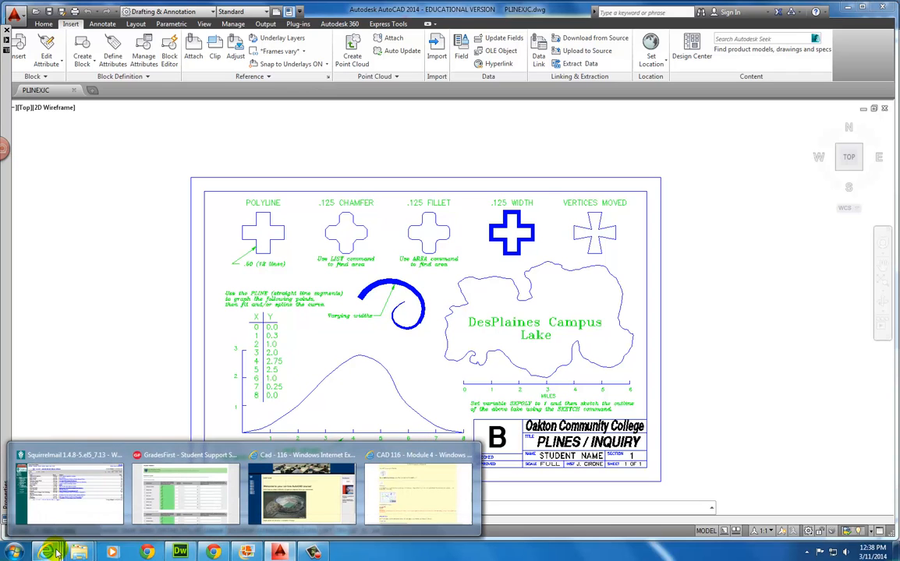
click(393, 503)
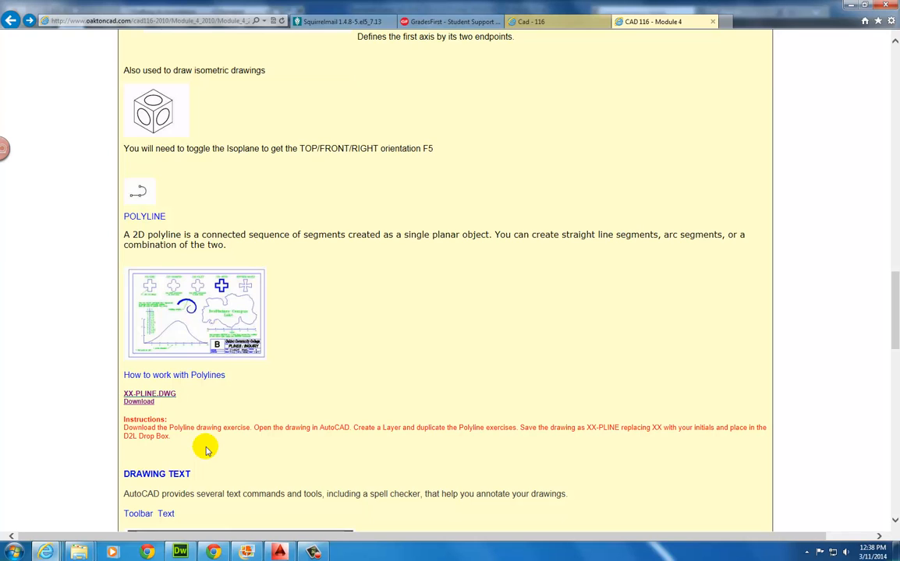
click(279, 551)
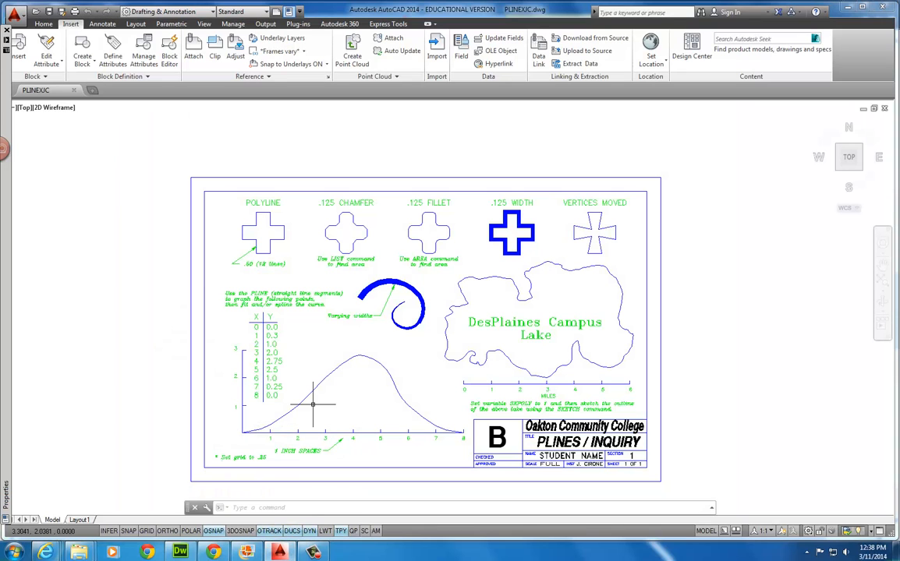
Switch to the Home ribbon and turn on the classic menu bar, dismissing the colour-scheme prompt
click(43, 24)
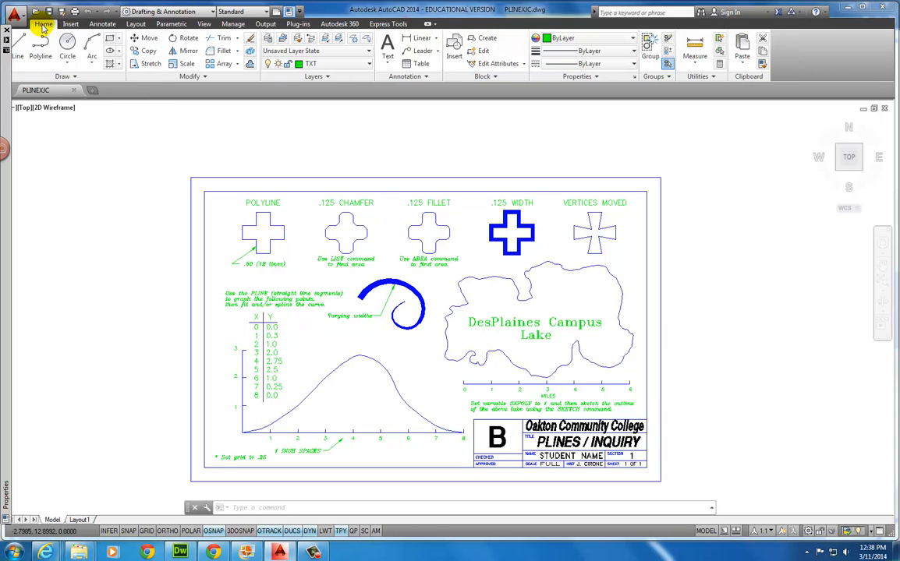
click(301, 12)
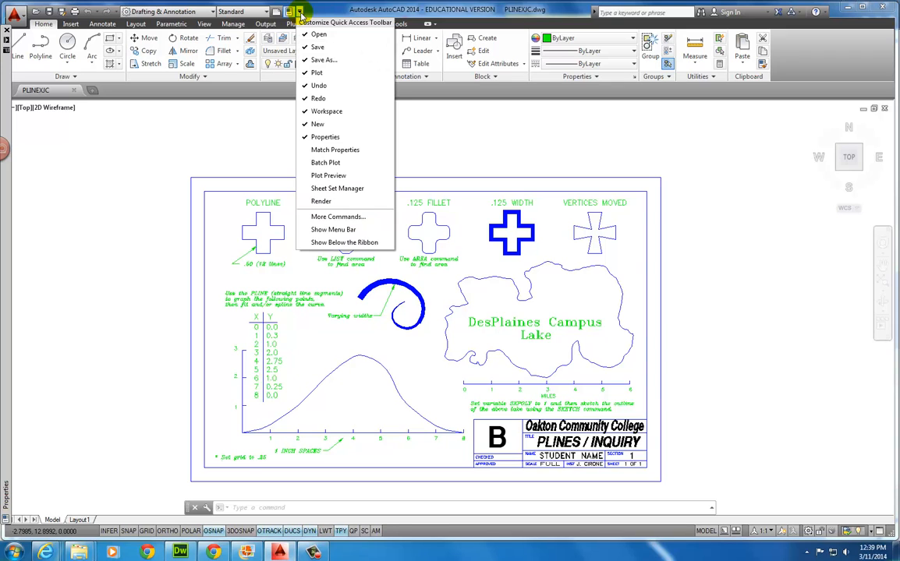
click(315, 231)
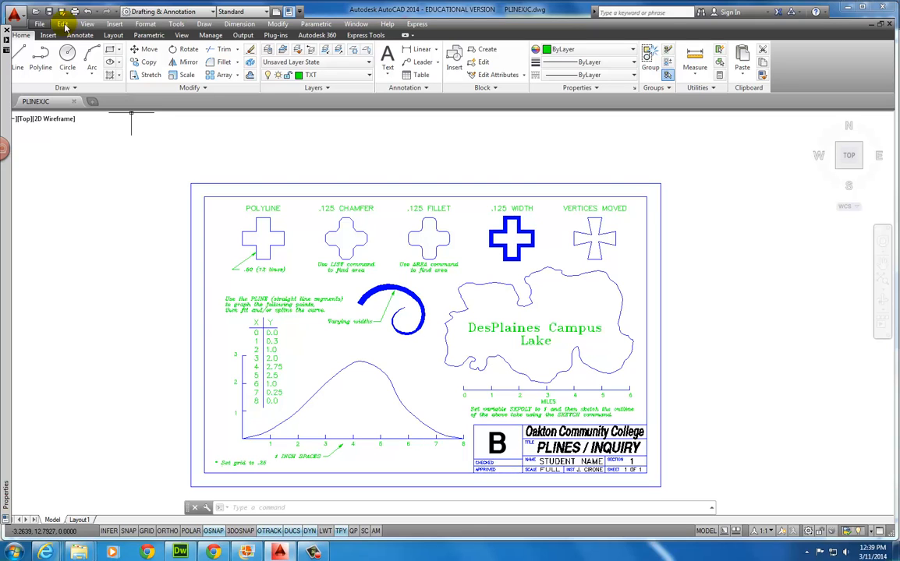
click(114, 24)
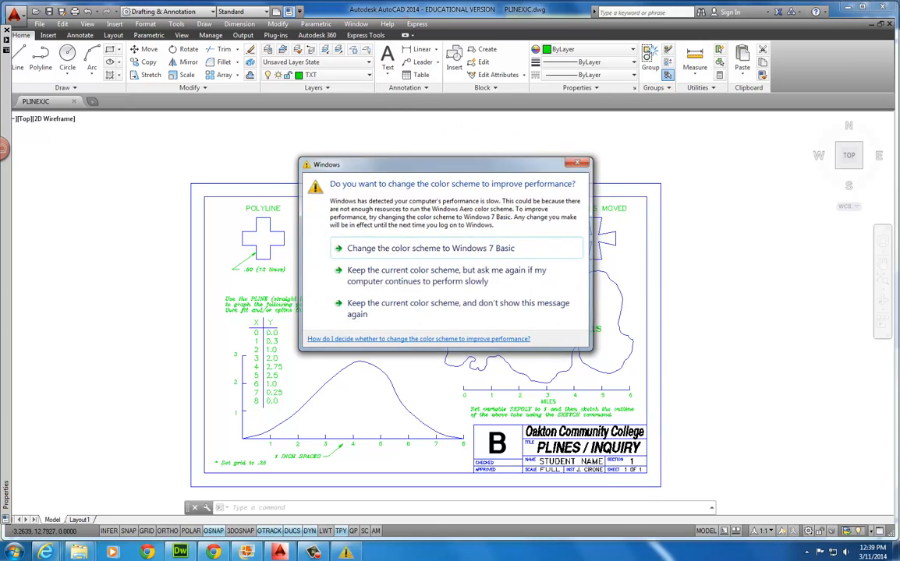
click(577, 160)
click(299, 11)
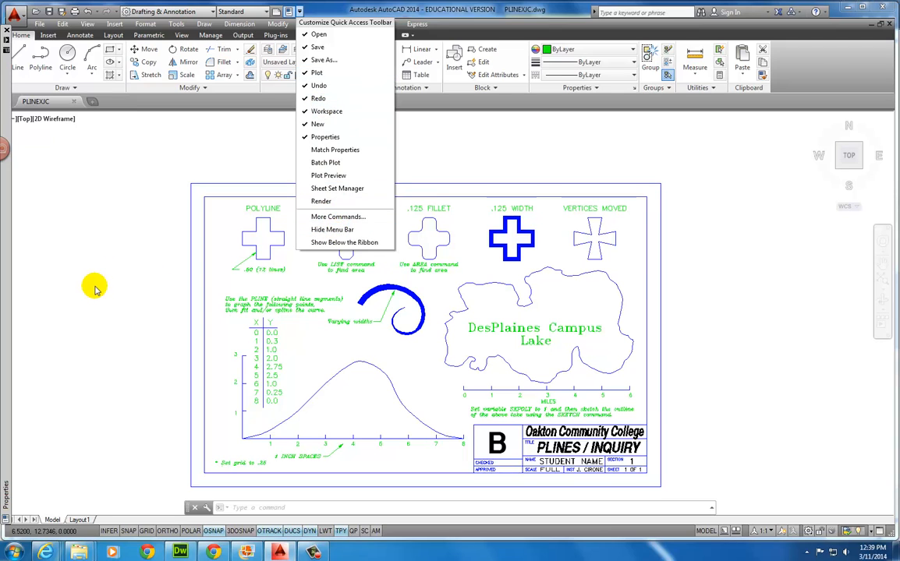
click(129, 245)
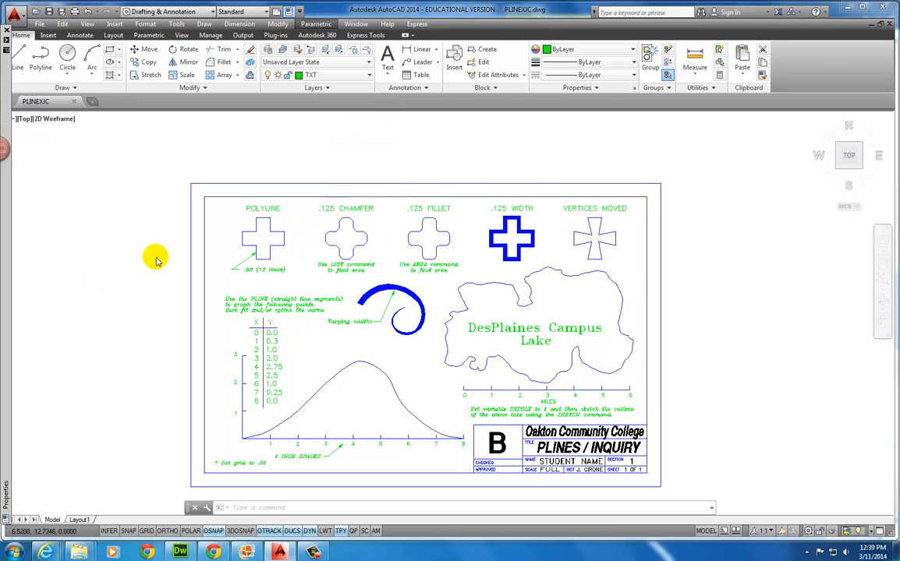
right_click(213, 531)
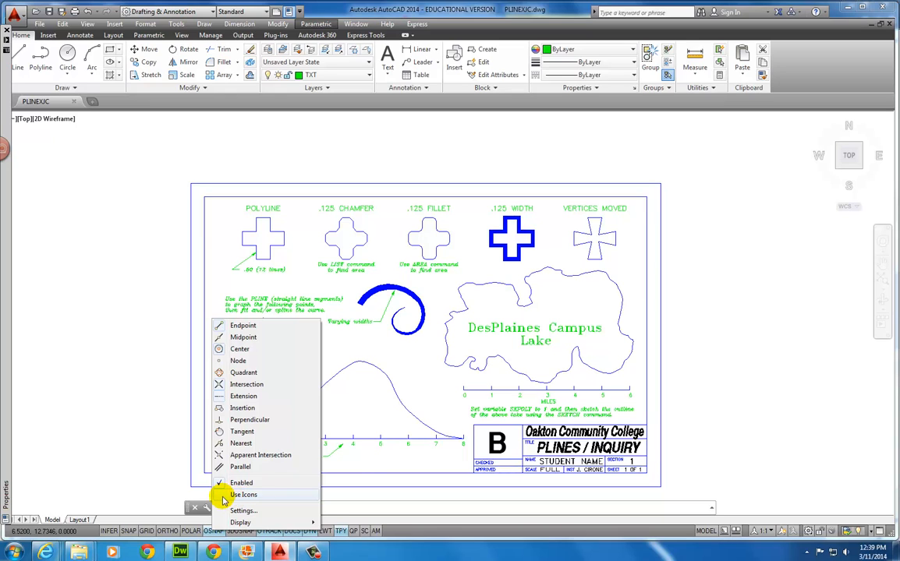
click(223, 496)
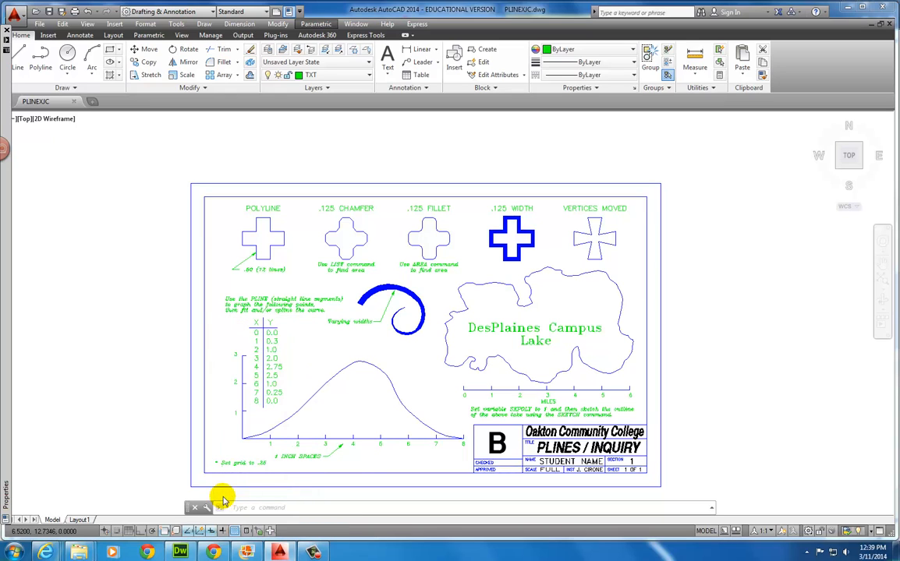
right_click(188, 532)
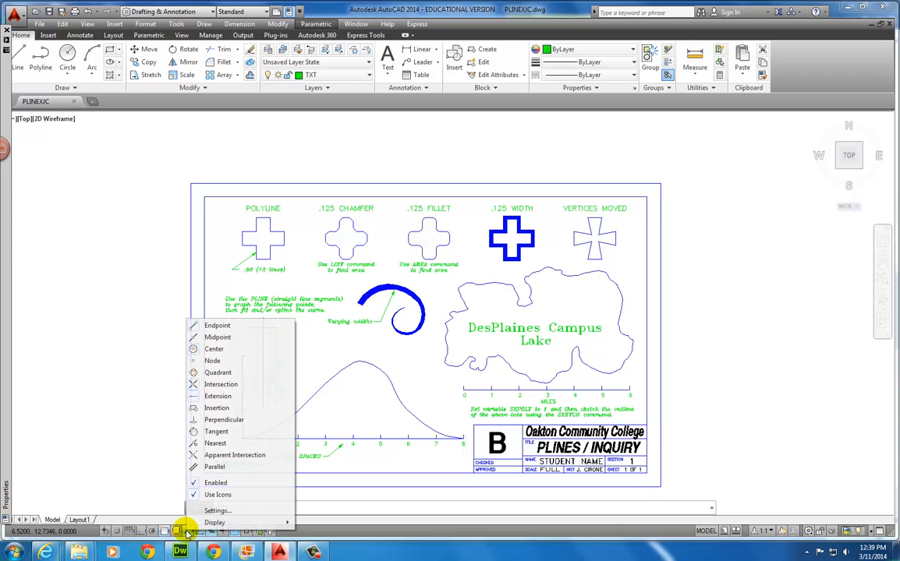
click(194, 496)
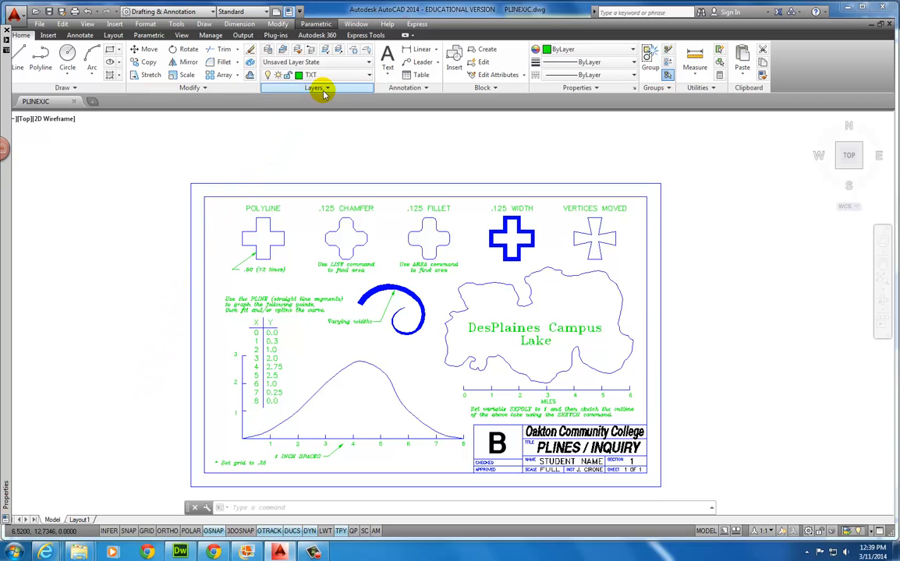
Add a layer named Polyline with 0.60 mm lineweight and make it current
click(268, 49)
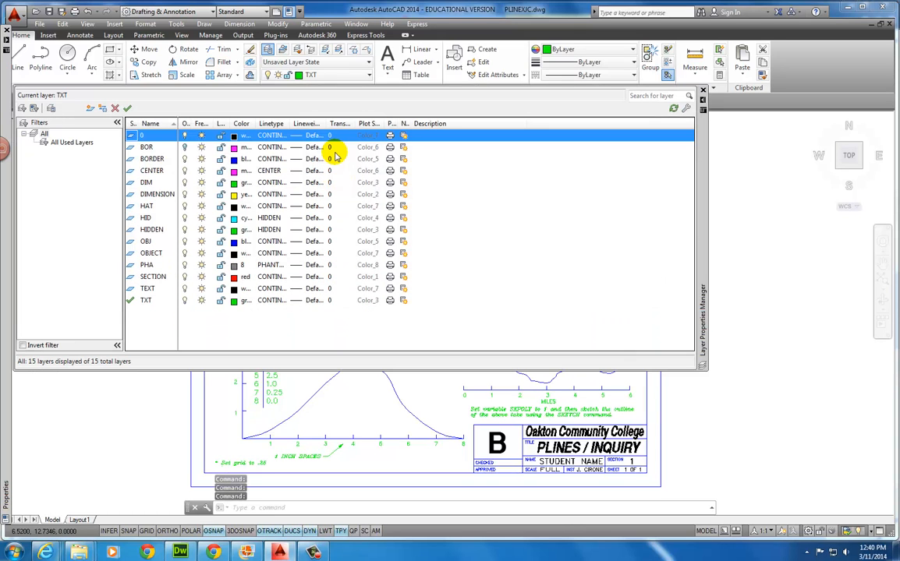
click(91, 108)
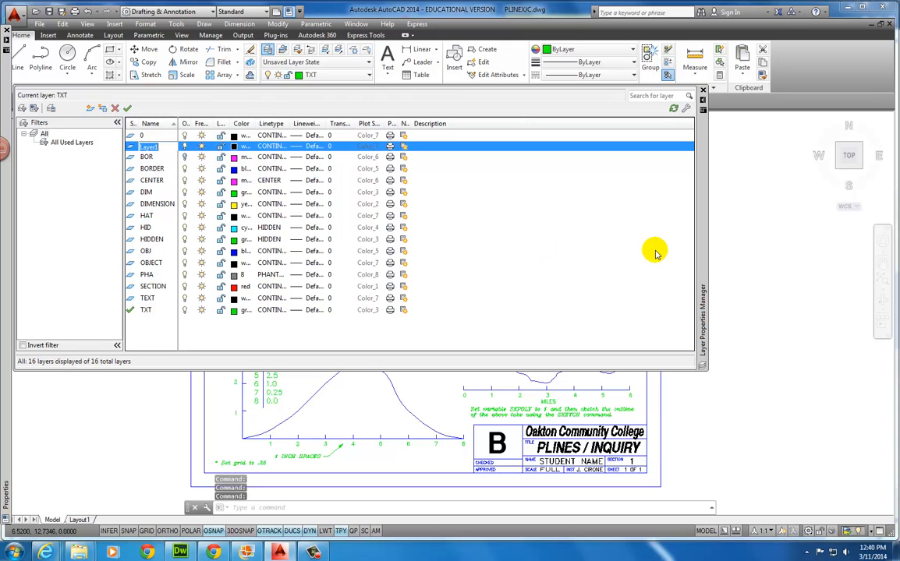
text(Polyline)
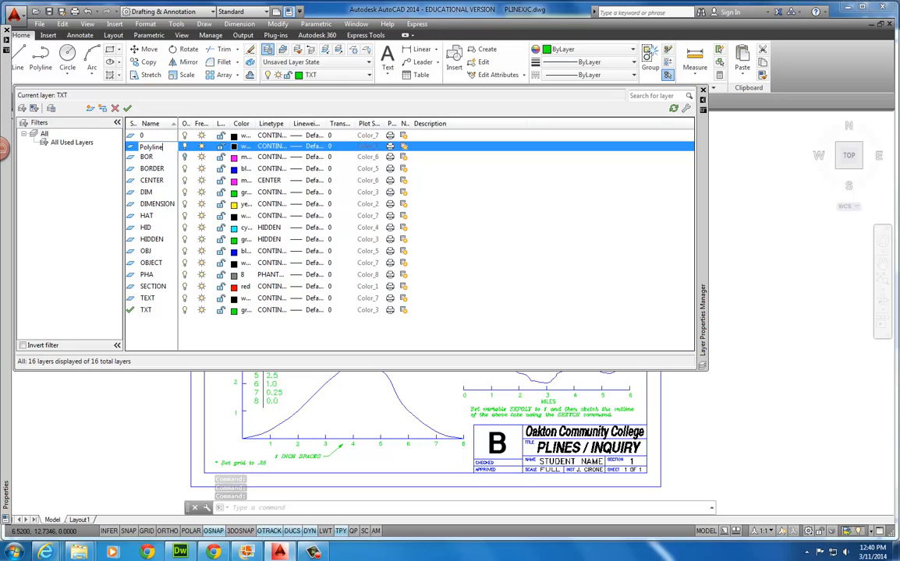
key(Return)
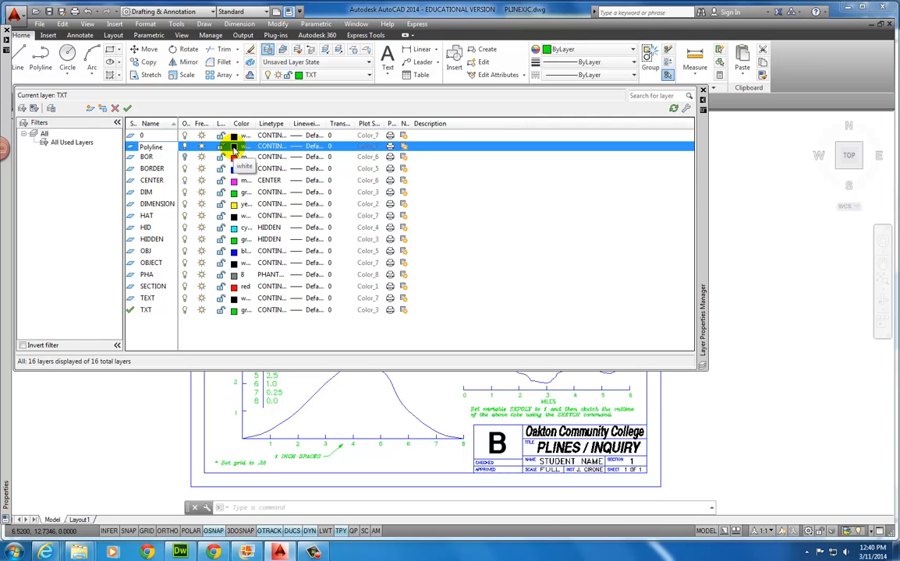
click(297, 149)
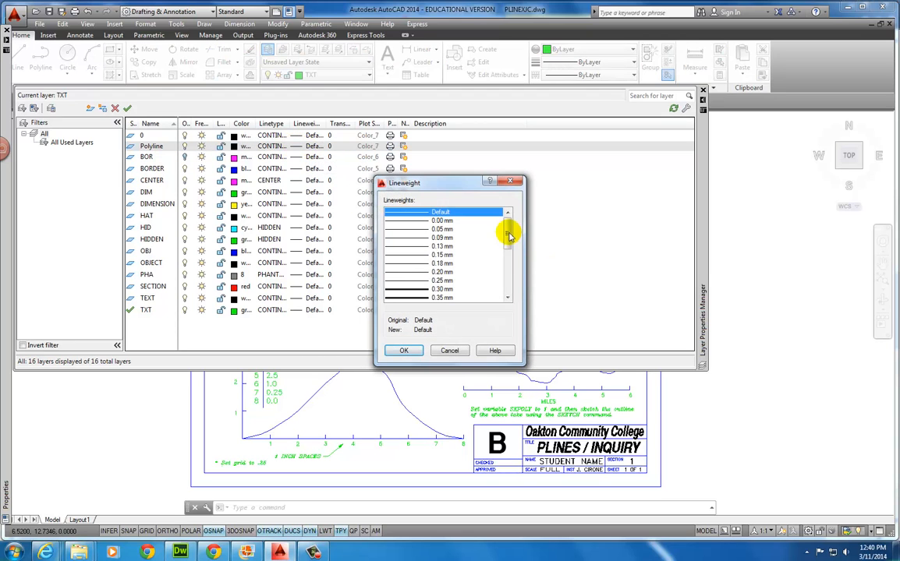
scroll(505, 237, down, 2)
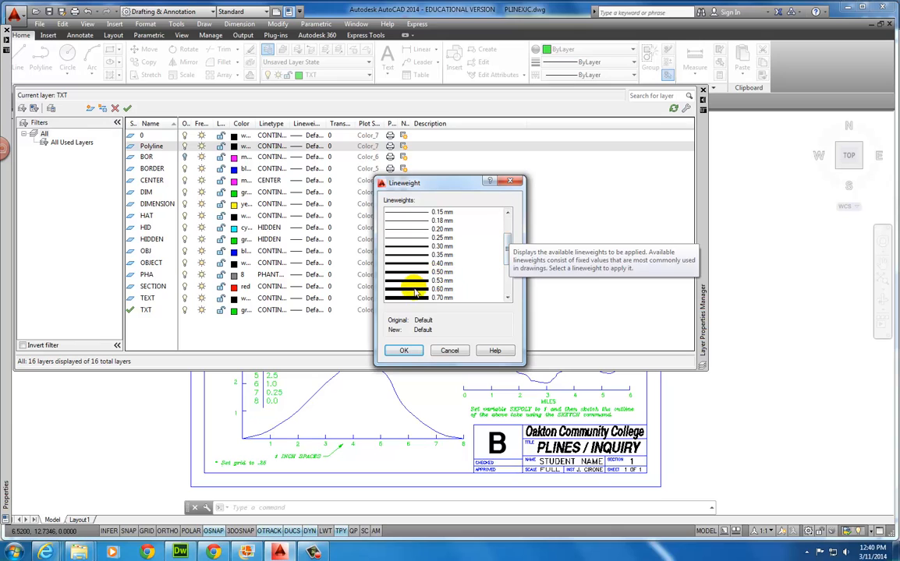
click(415, 291)
click(404, 350)
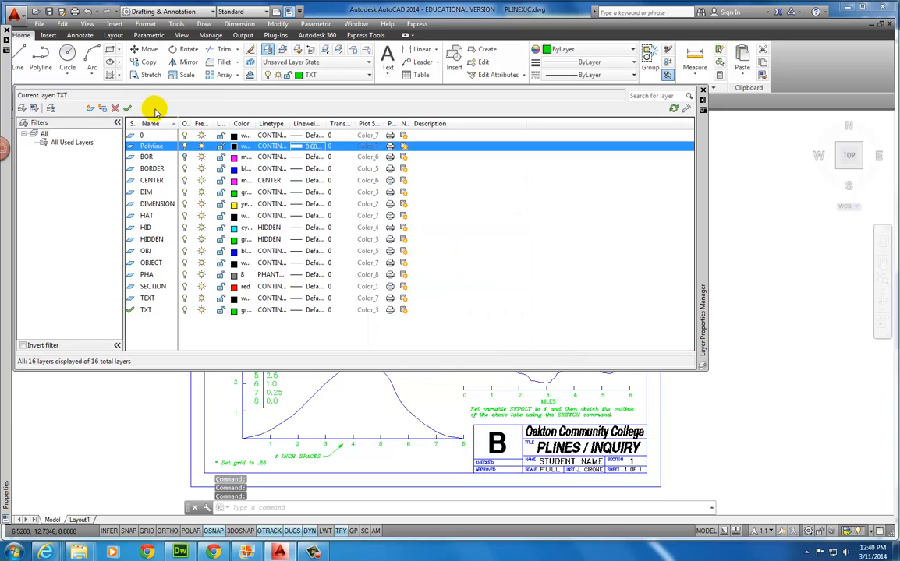
click(127, 108)
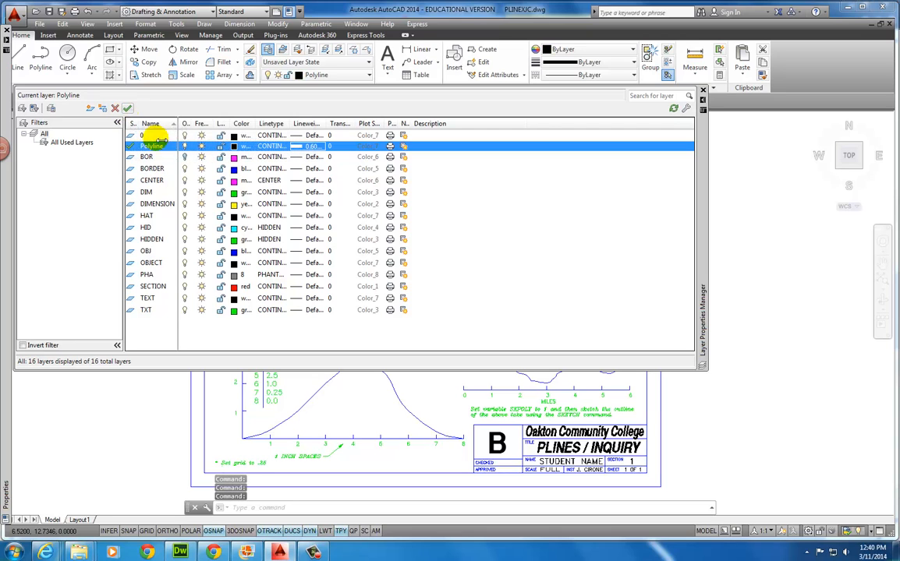
click(702, 91)
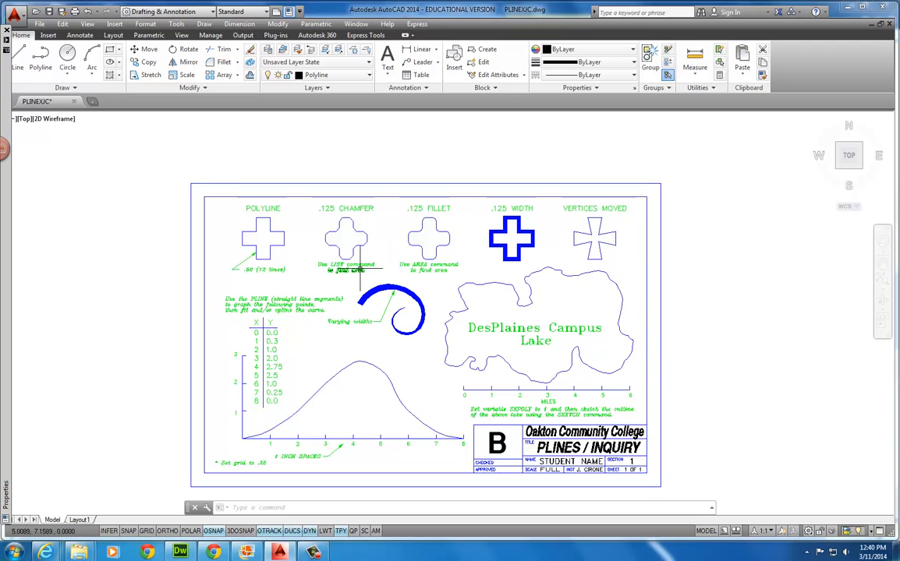
mouse_move(359, 269)
middle_down()
mouse_move(415, 233)
mouse_move(408, 248)
middle_up()
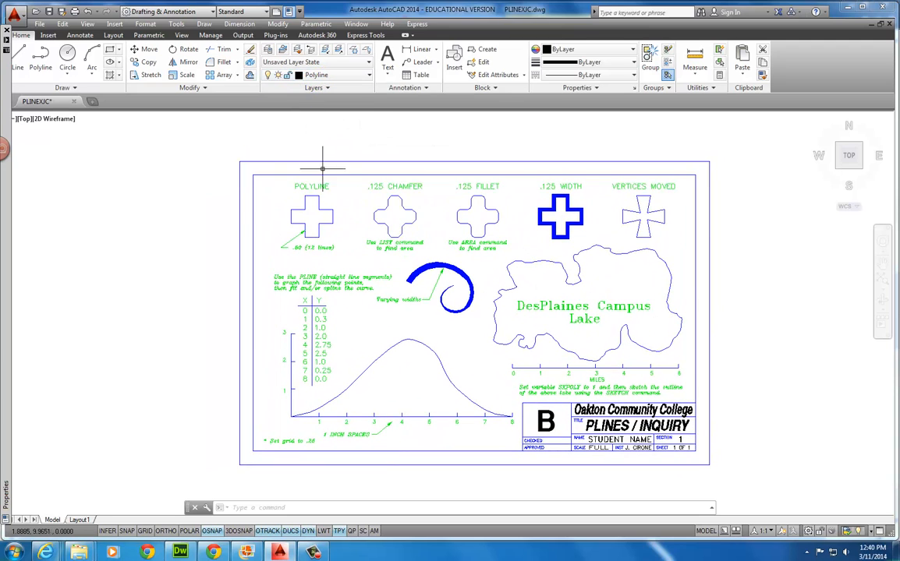
Turn on SNAP and GRID, zoom in on the row of crosses, and start a polyline
click(127, 531)
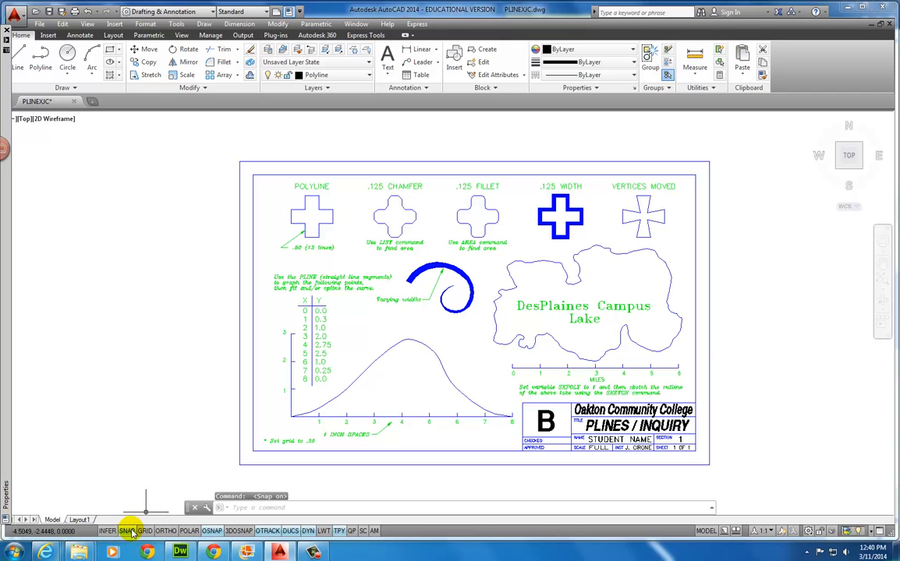
click(145, 531)
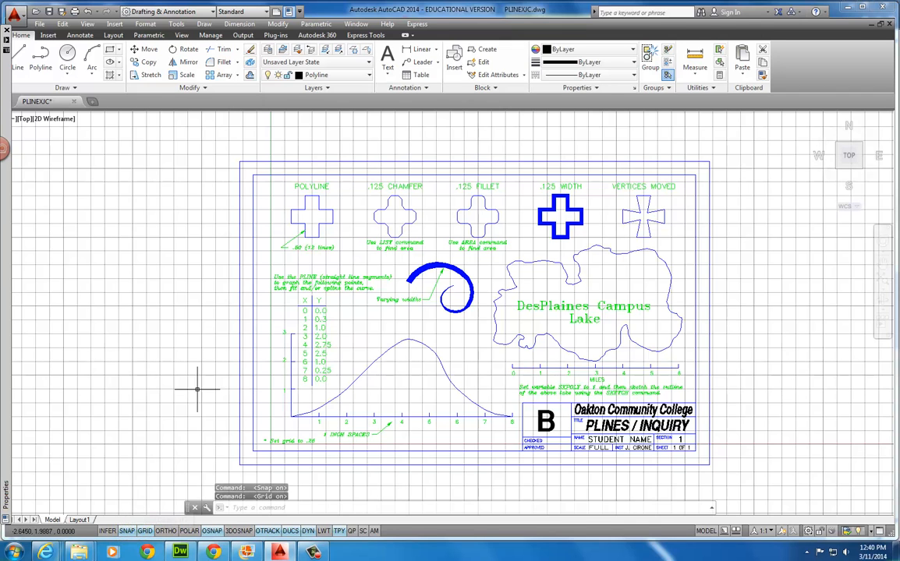
scroll(280, 242, up, 3)
middle_drag(306, 224, 262, 396)
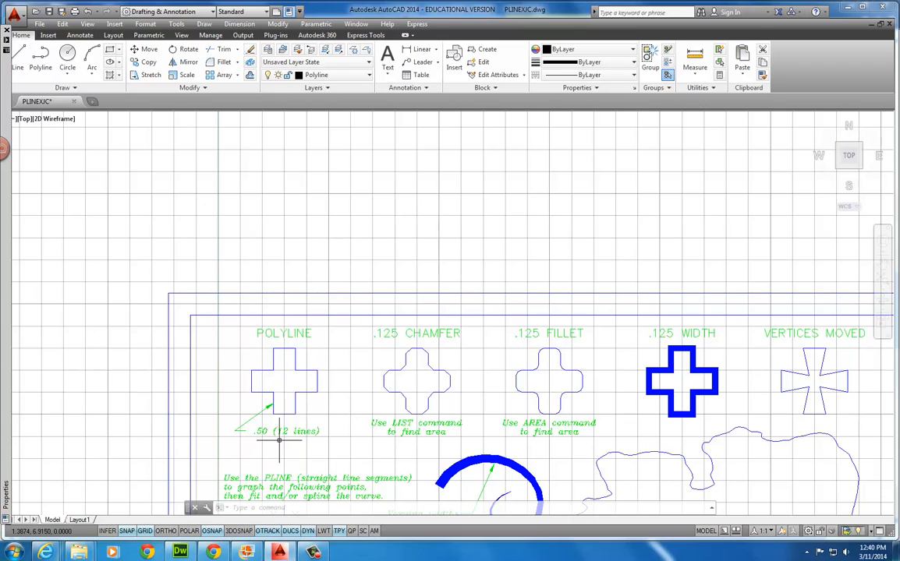
click(39, 61)
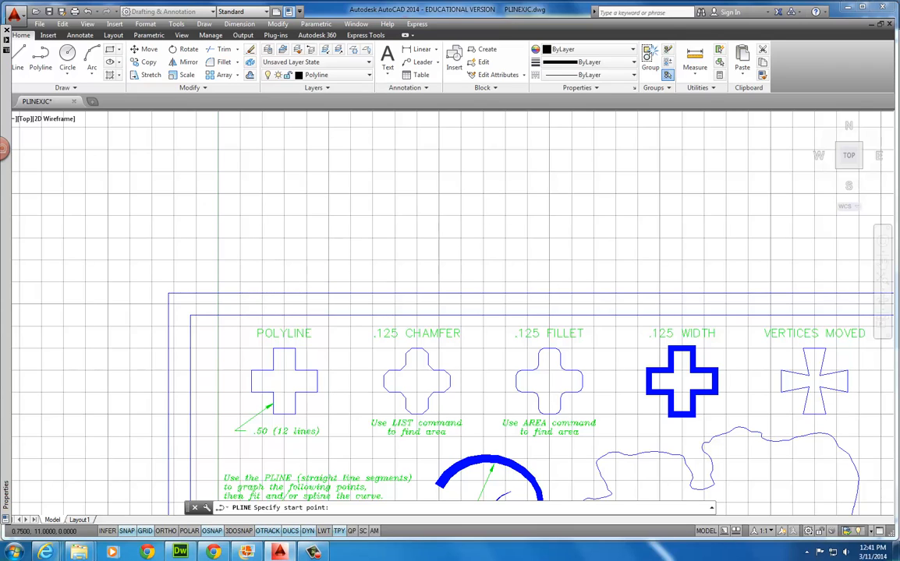
Begin the cross outline above the POLYLINE example, tracing its left and top arms on the grid
click(251, 259)
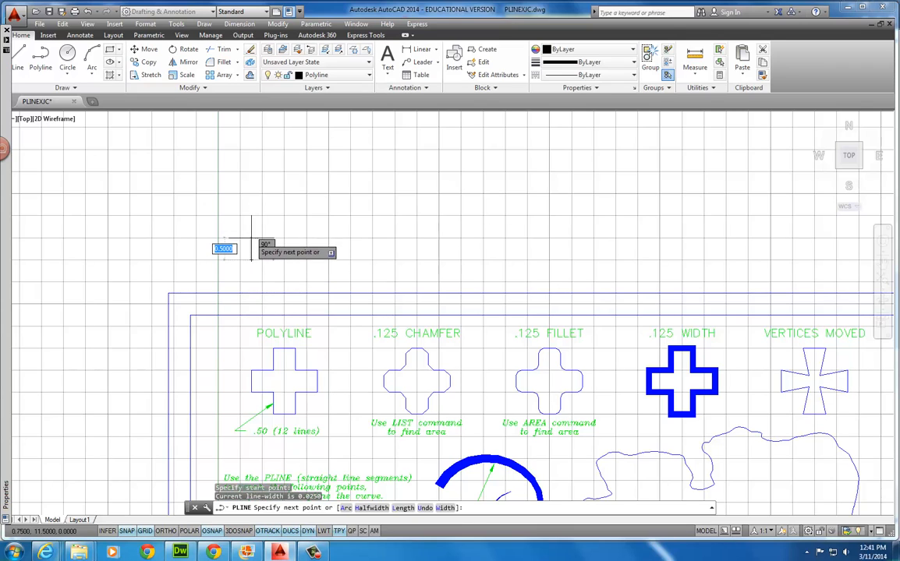
click(251, 238)
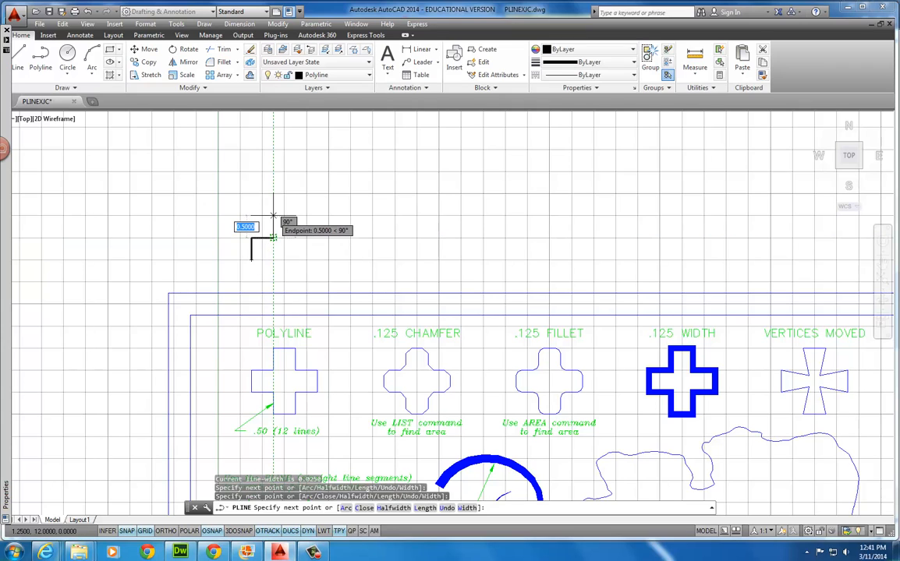
click(273, 237)
click(273, 216)
click(295, 216)
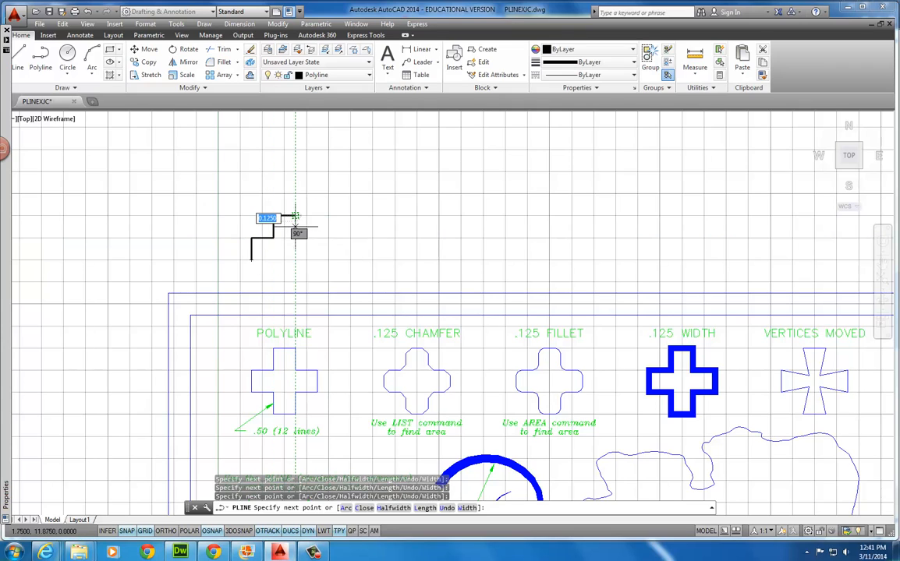
click(295, 237)
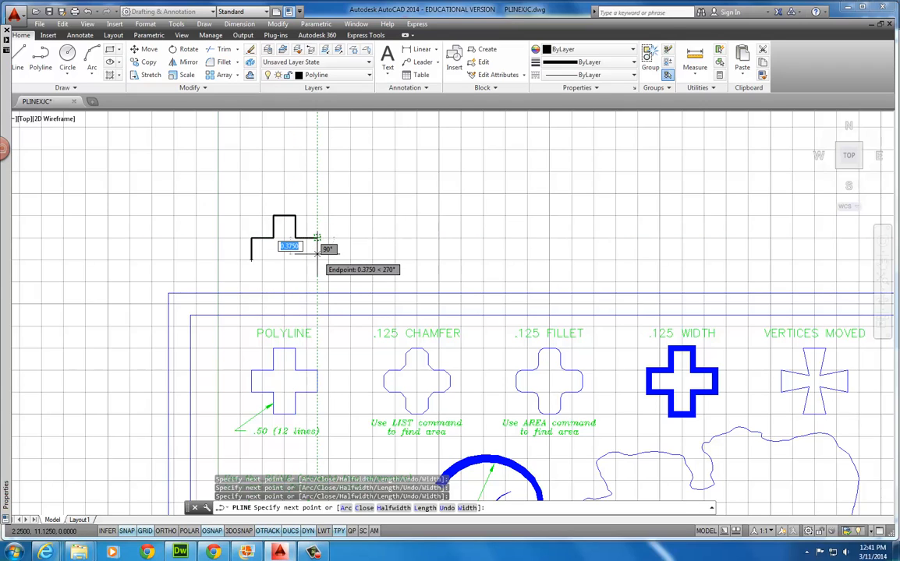
click(316, 237)
Trace the right and bottom arms and close the cross with C
click(316, 259)
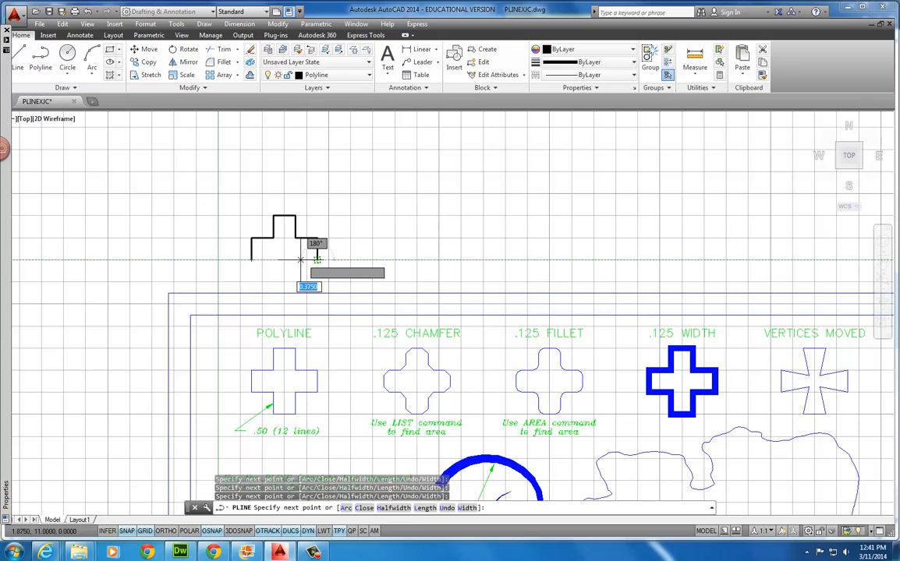
click(295, 260)
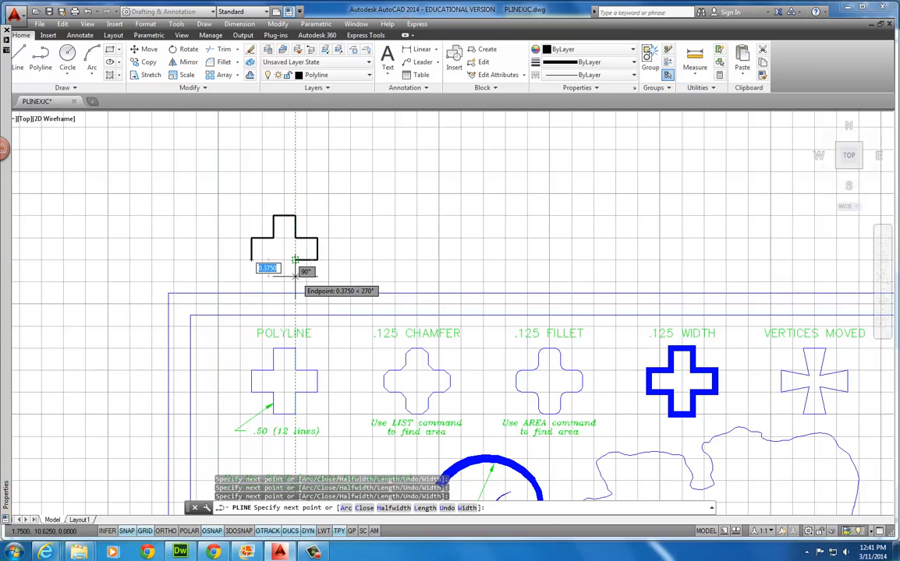
click(295, 282)
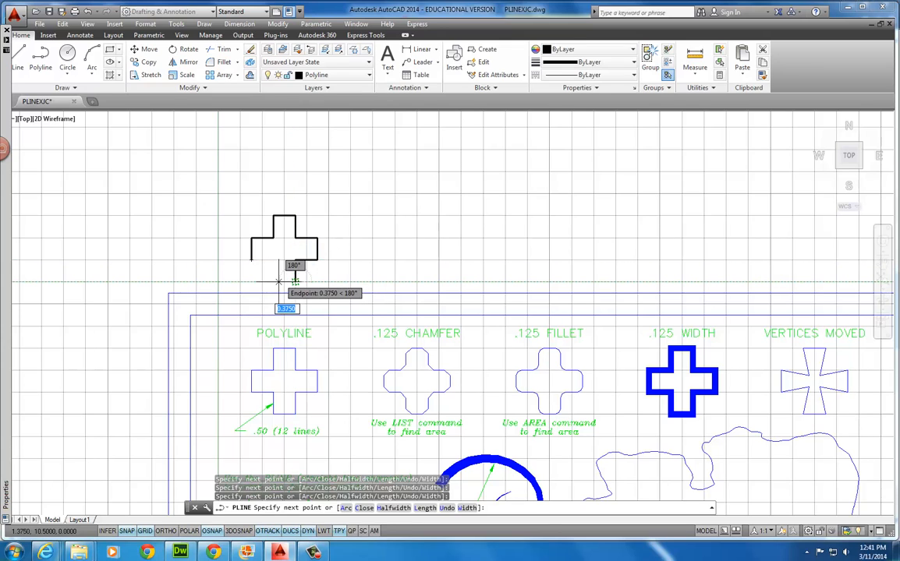
click(273, 281)
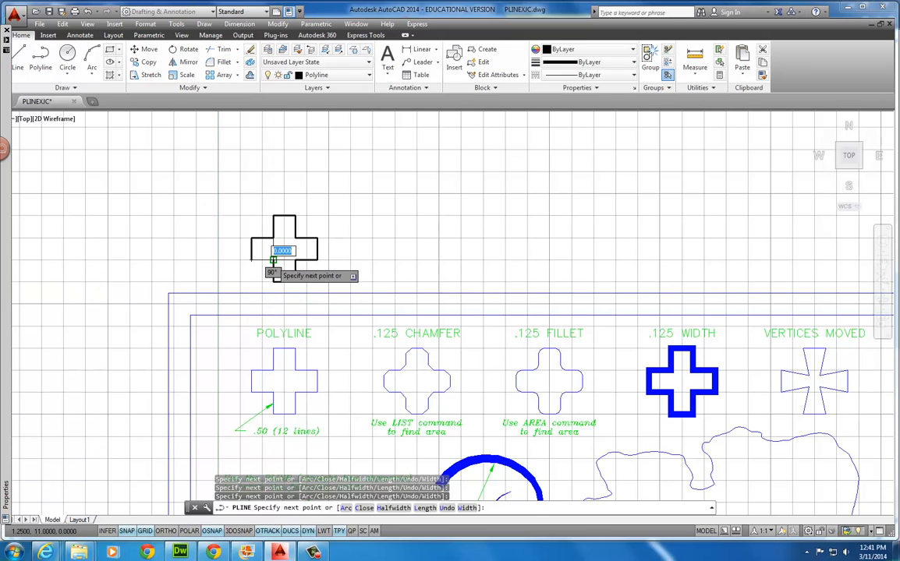
click(273, 259)
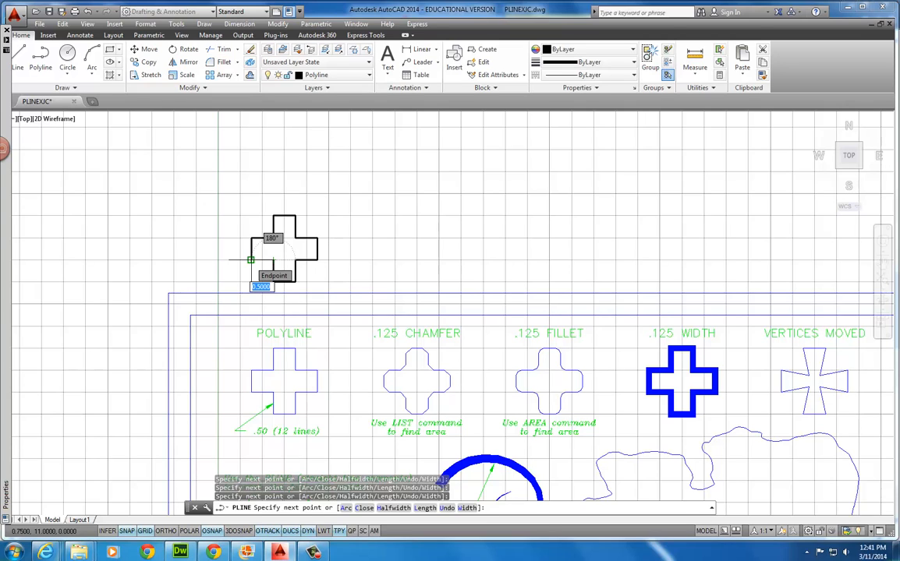
text(c)
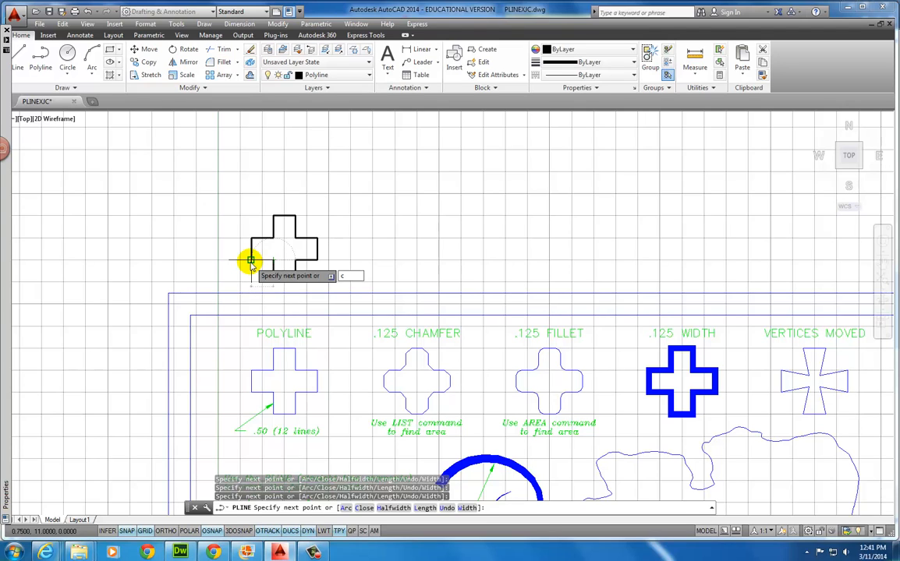
key(Return)
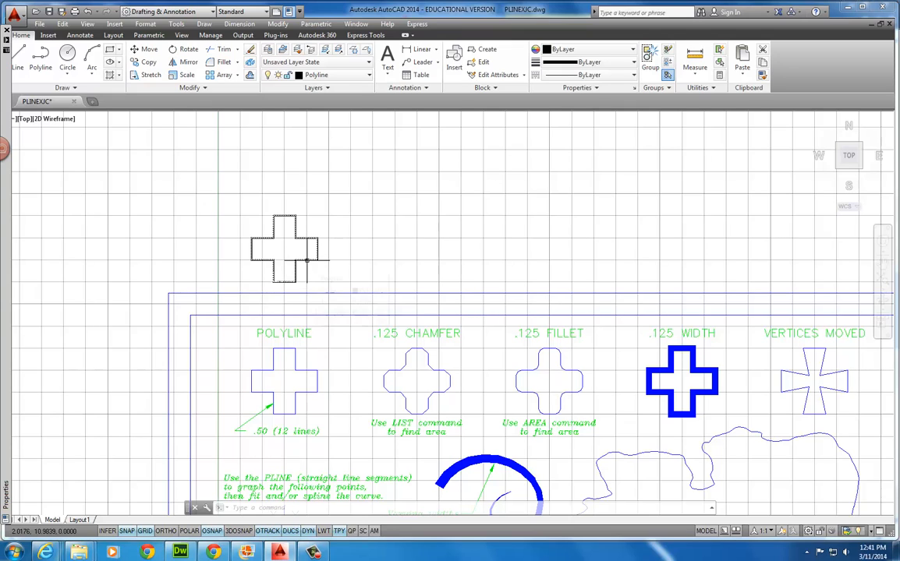
mouse_move(307, 261)
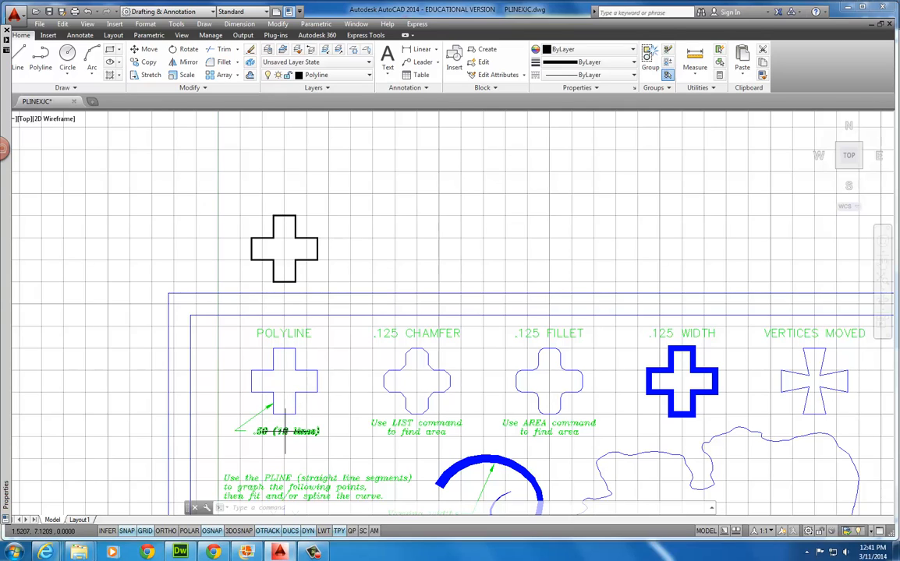
Pan the view and start a second cross polyline, tracing its left and top arms
middle_drag(341, 421, 247, 400)
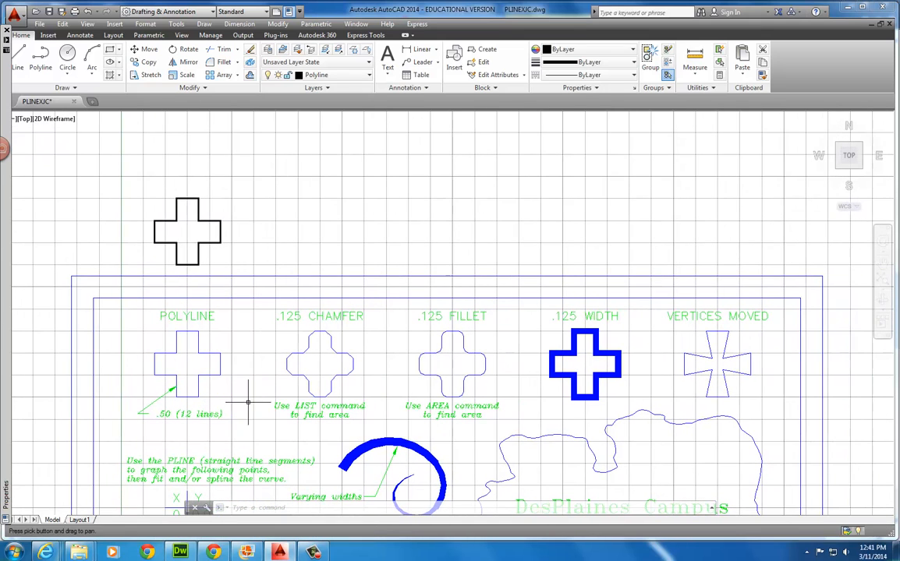
click(309, 340)
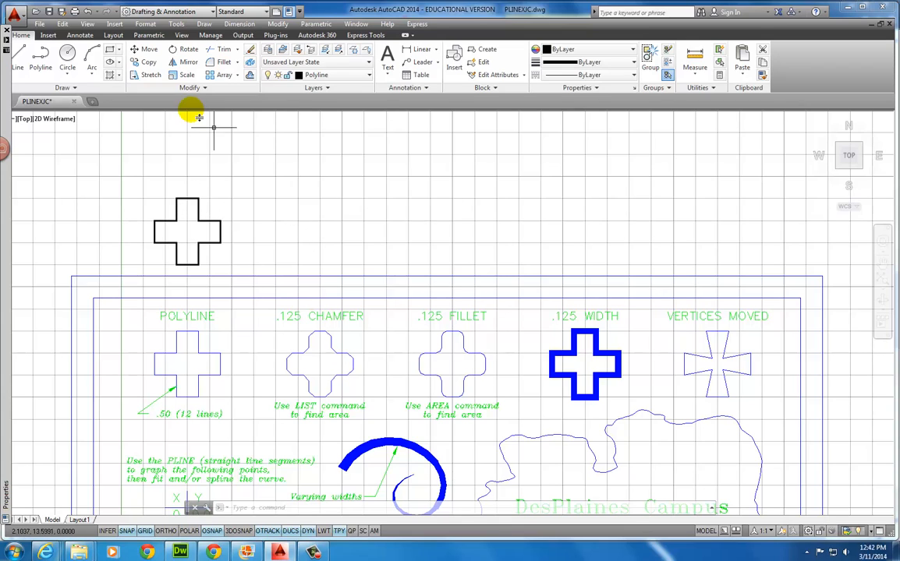
click(44, 63)
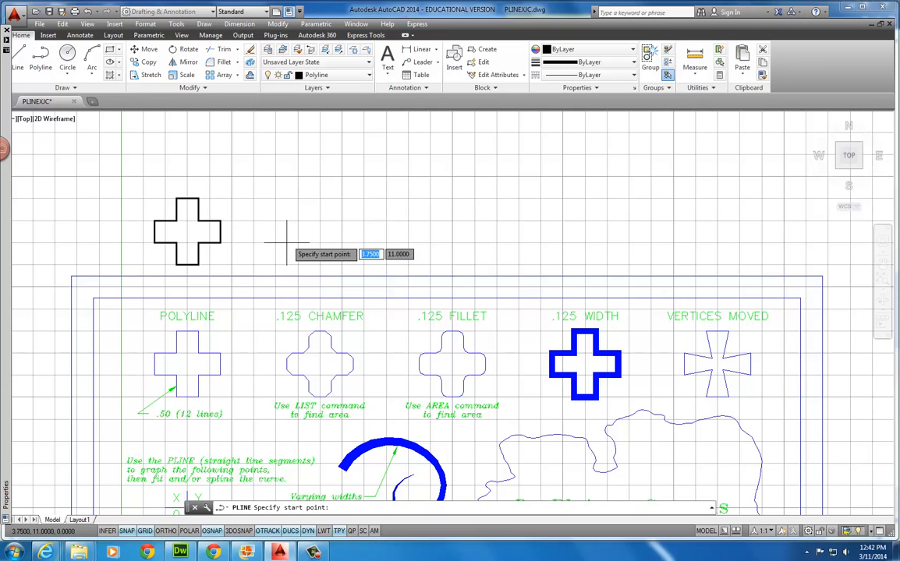
click(45, 67)
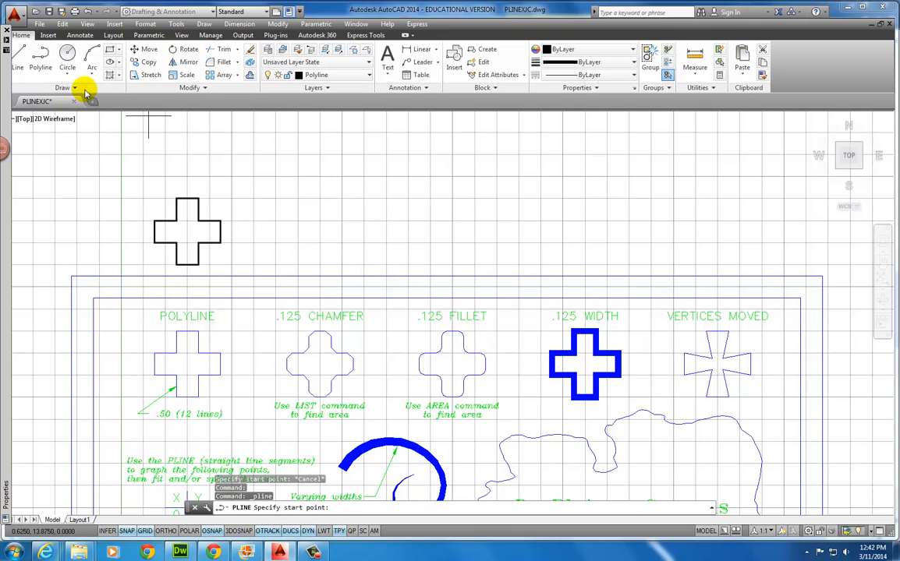
click(310, 242)
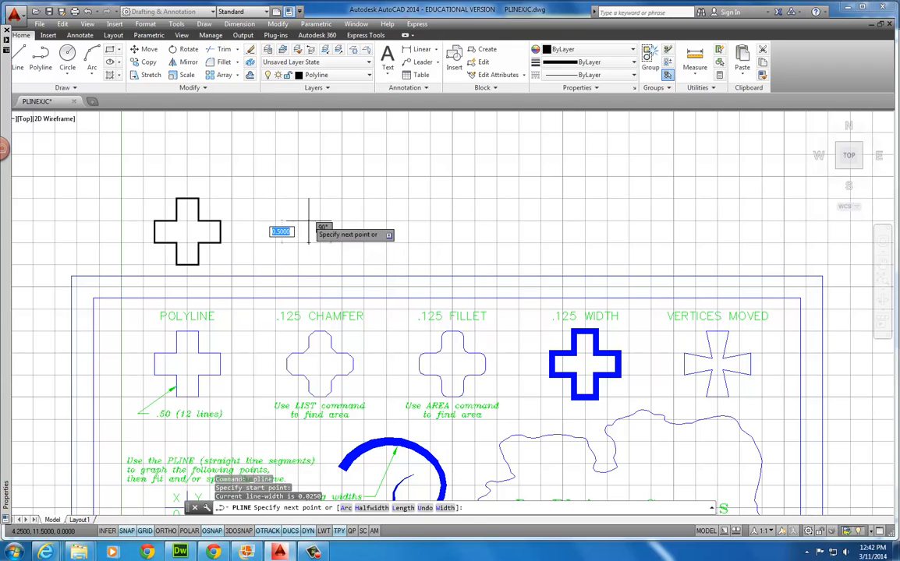
click(309, 221)
click(331, 221)
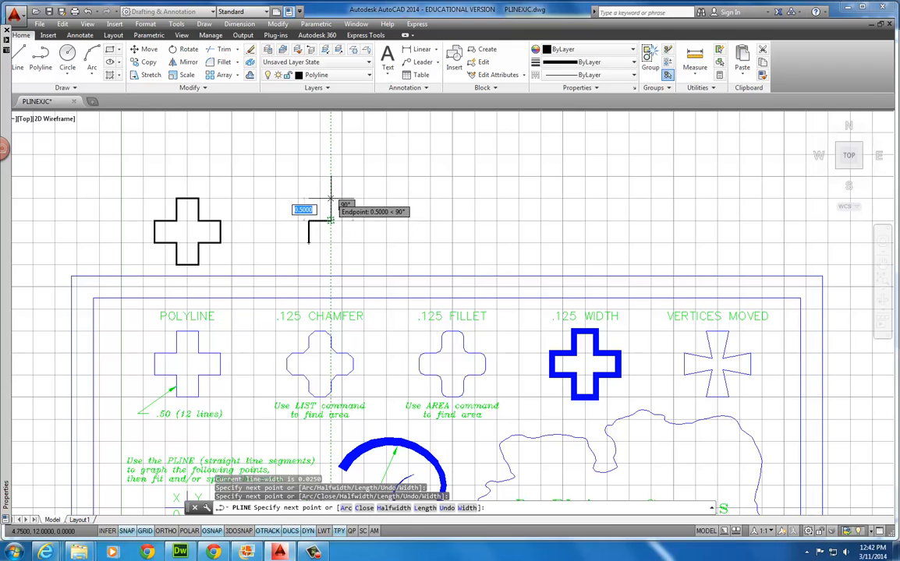
click(331, 199)
click(354, 198)
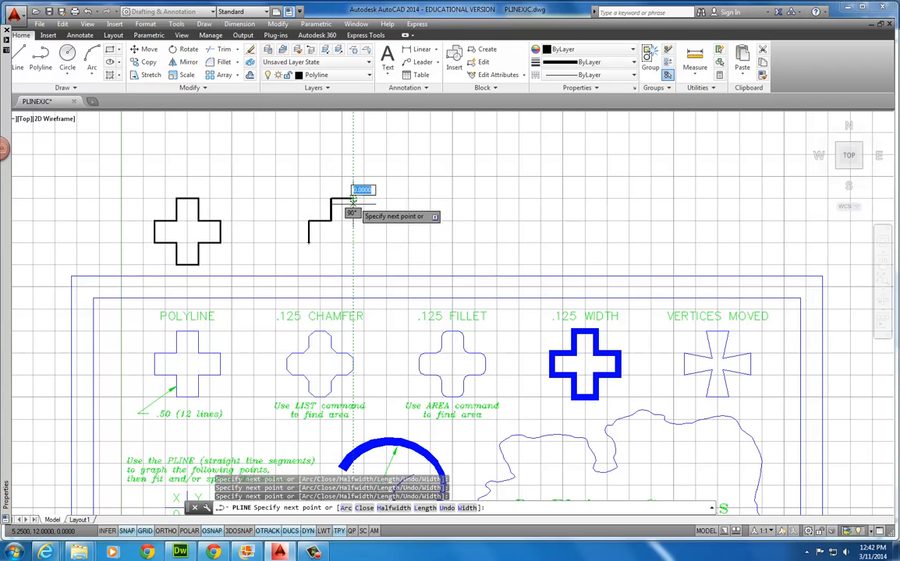
click(353, 220)
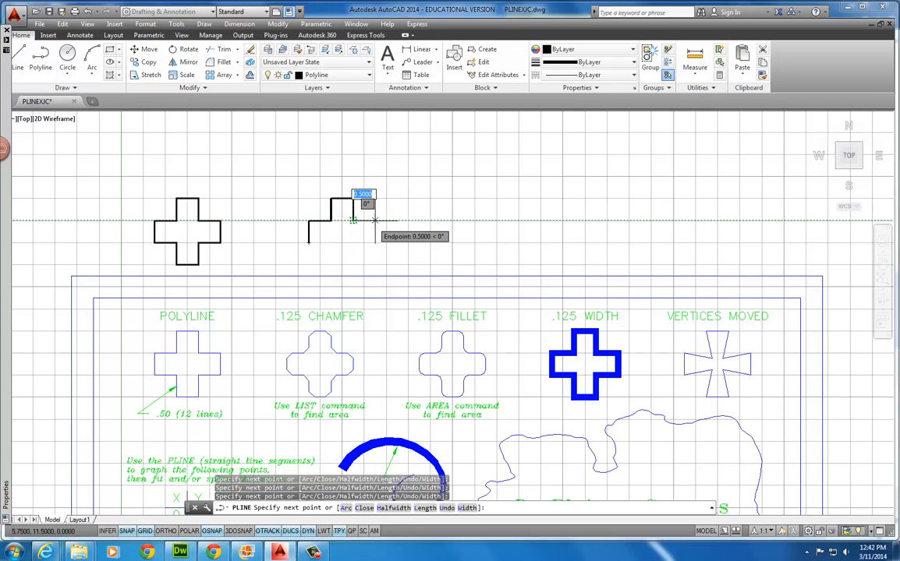
Trace the second cross's right and bottom arms and close it with C
click(375, 221)
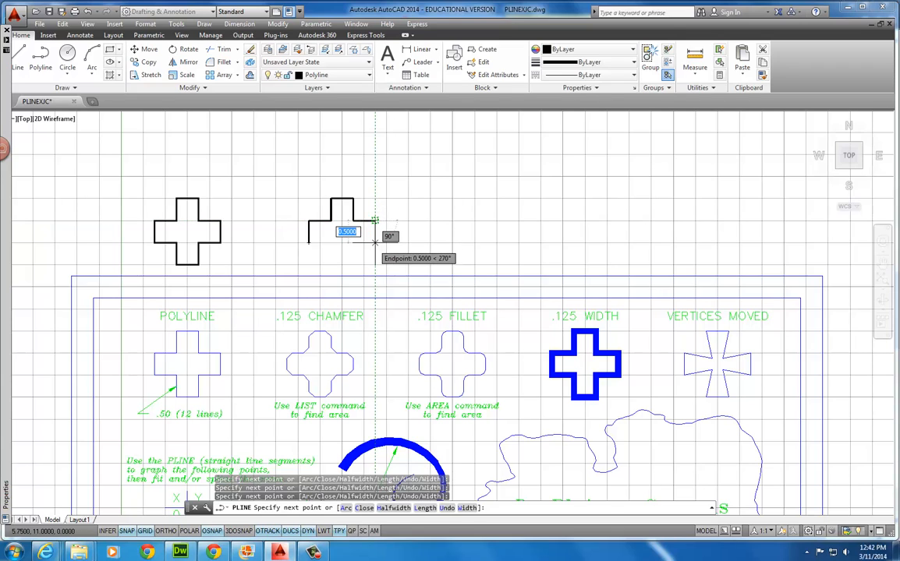
click(375, 243)
click(354, 242)
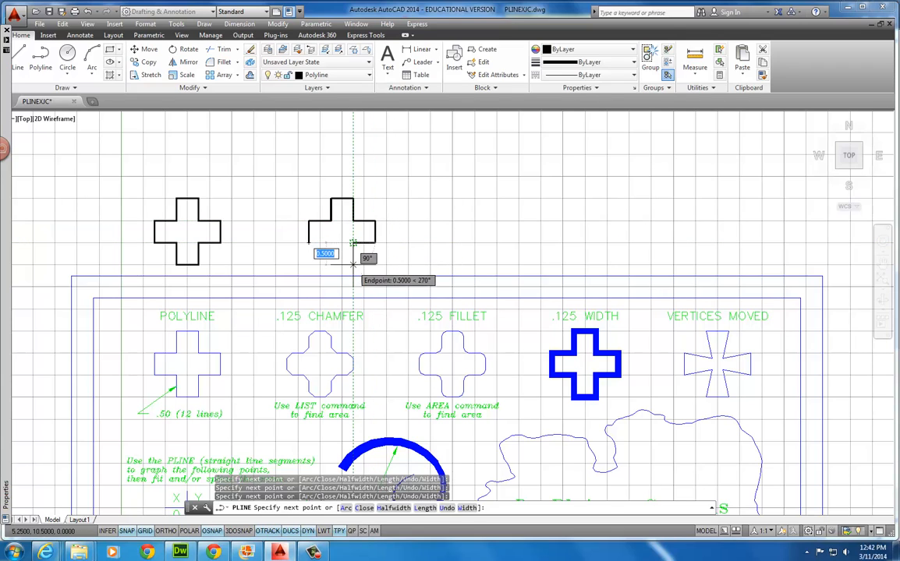
click(353, 264)
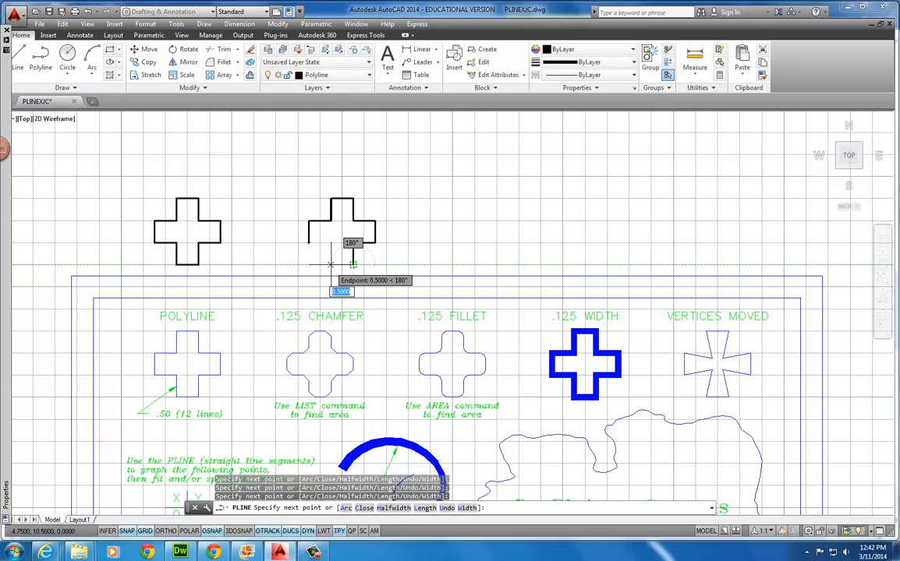
click(331, 264)
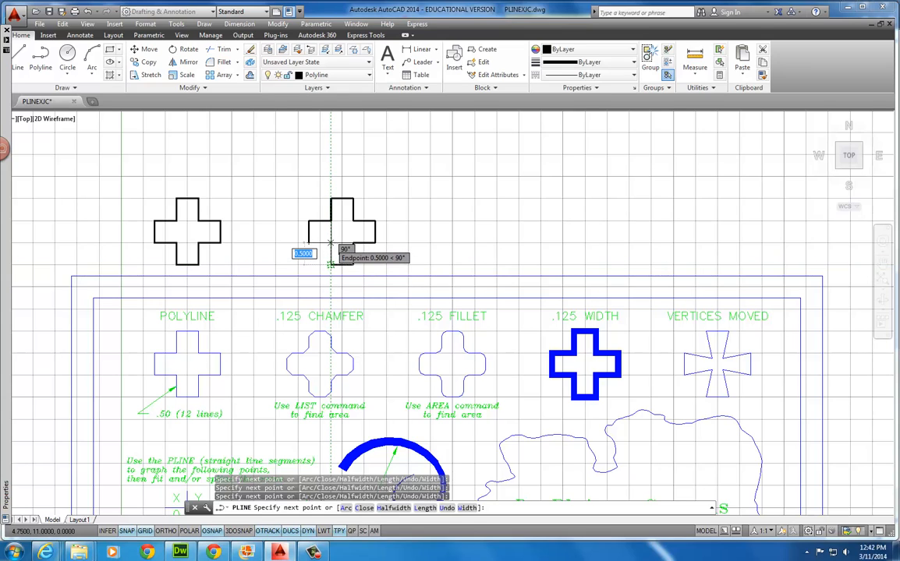
click(331, 243)
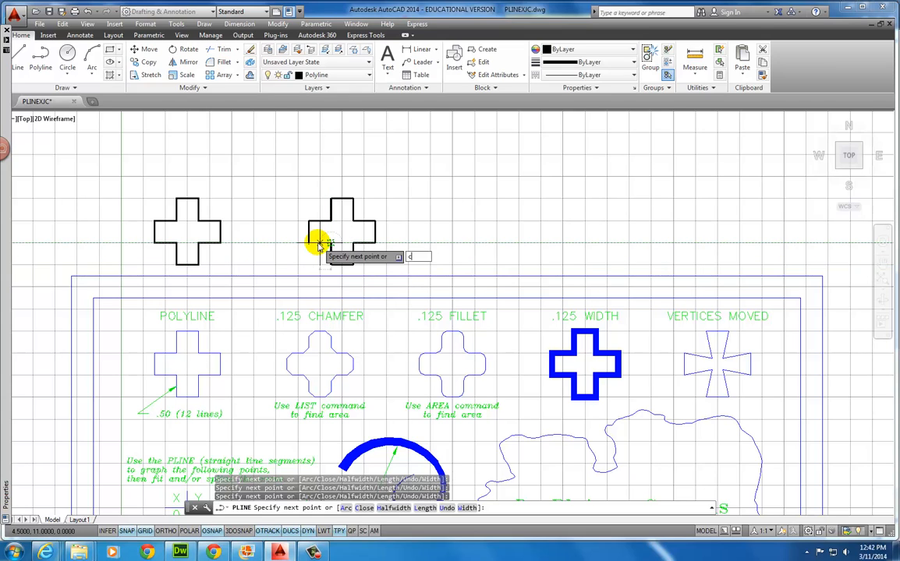
text(c)
key(Return)
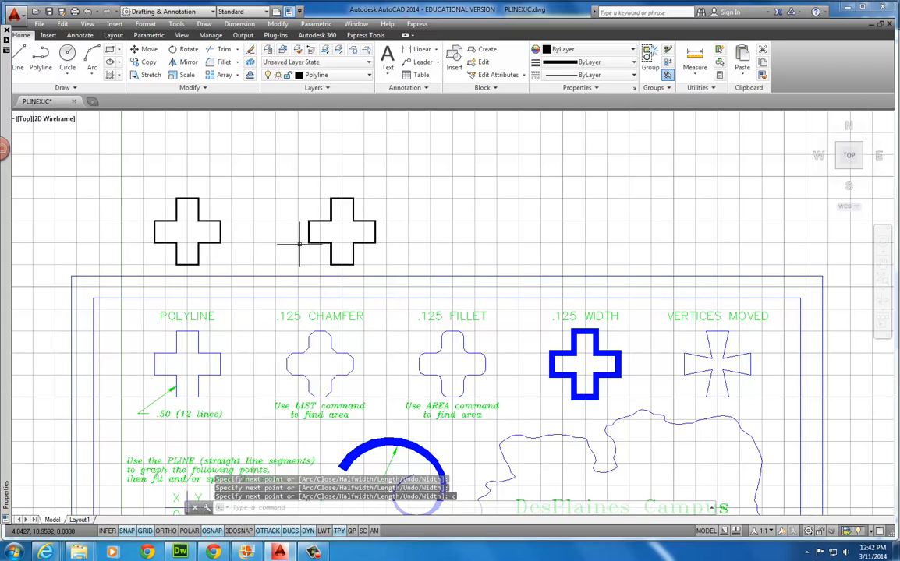
Move the second cross left so it sits squarely above the .125 CHAMFER example
click(150, 53)
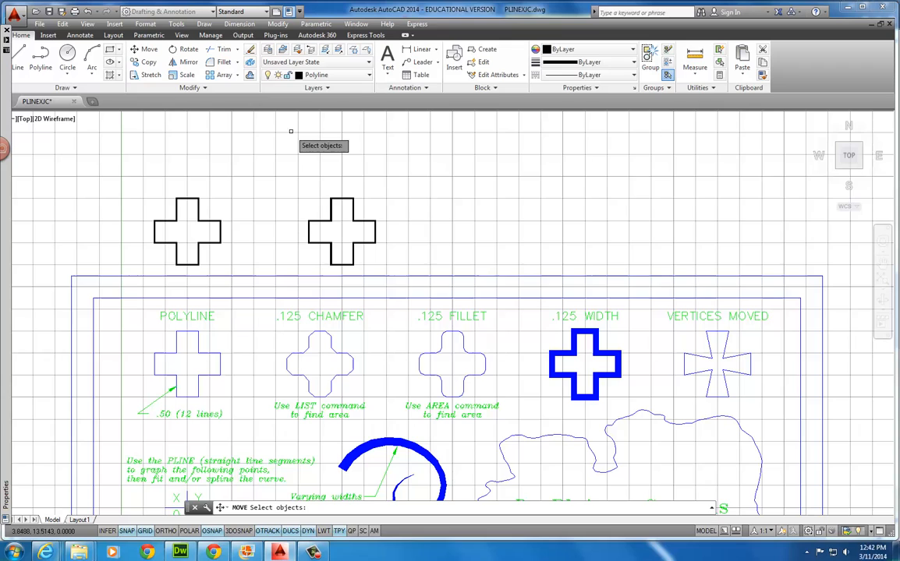
click(378, 184)
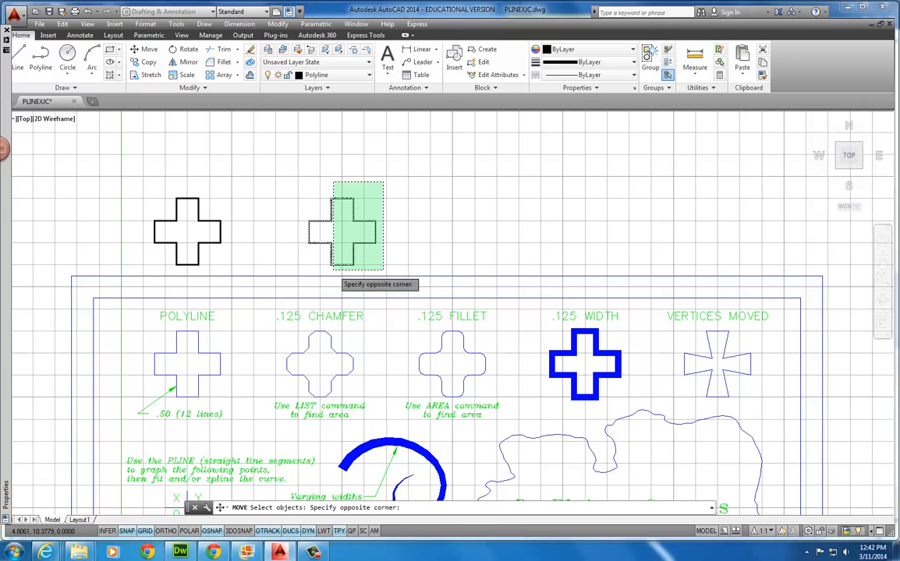
click(333, 270)
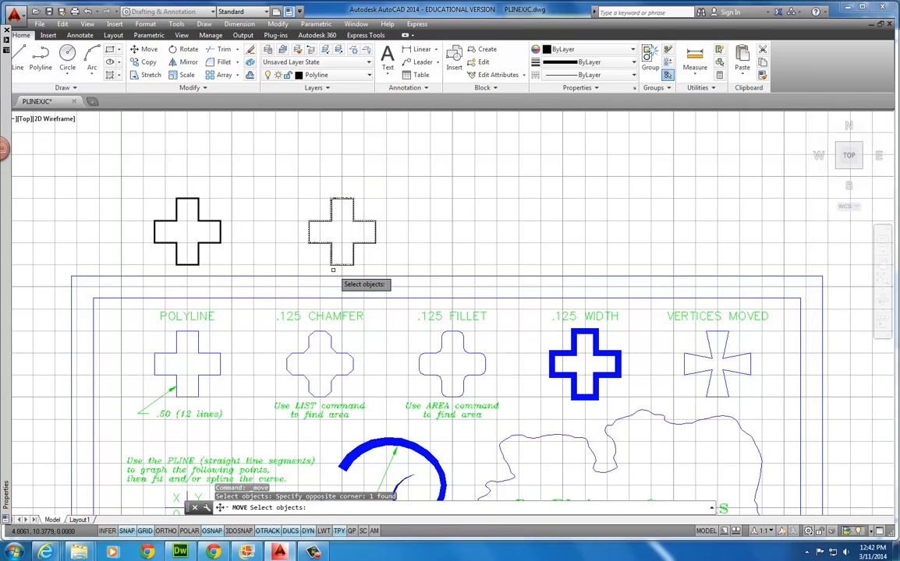
key(Return)
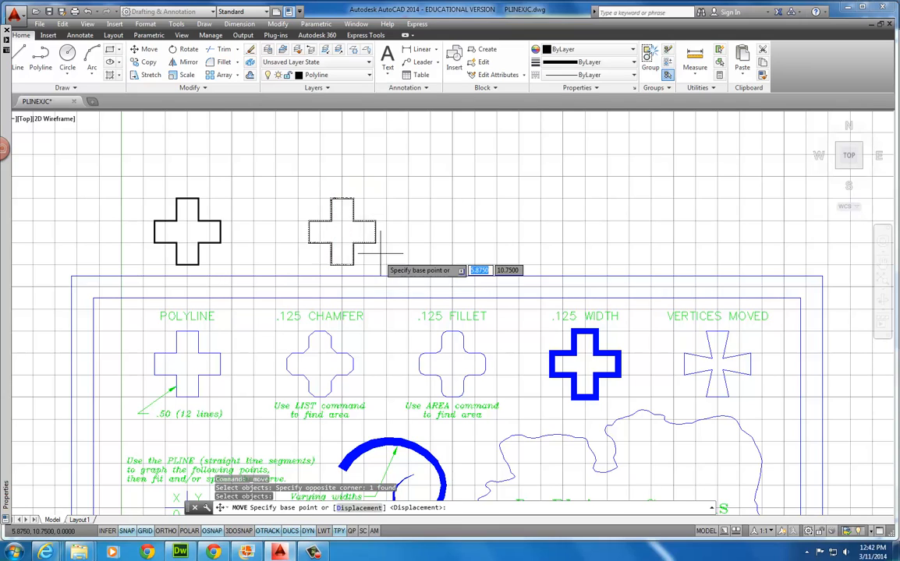
click(410, 265)
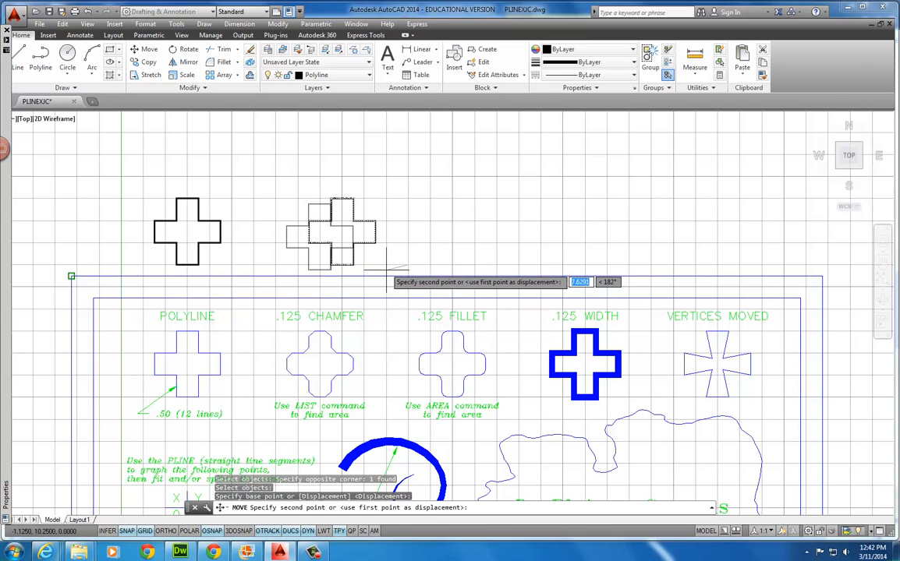
click(386, 265)
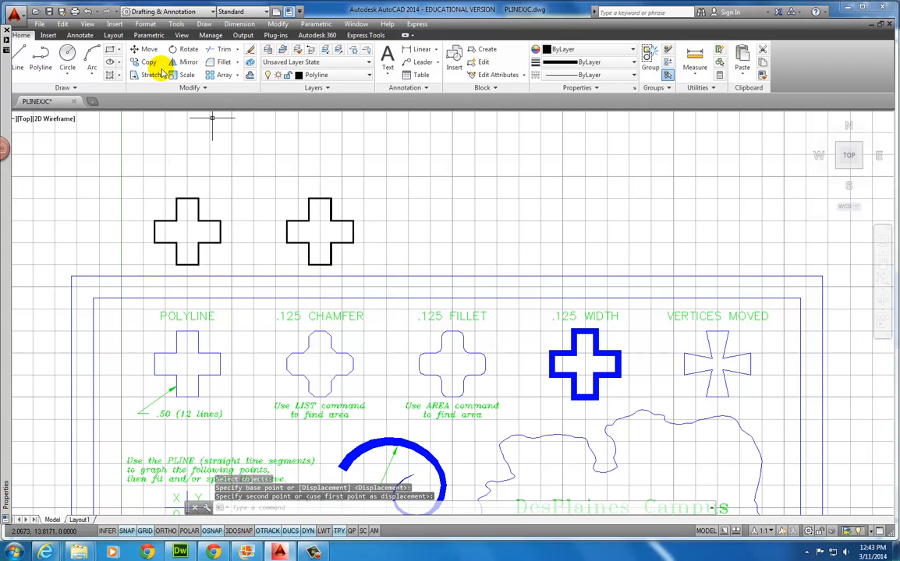
Start CHAMFER and set both chamfer distances to 0.125
click(238, 68)
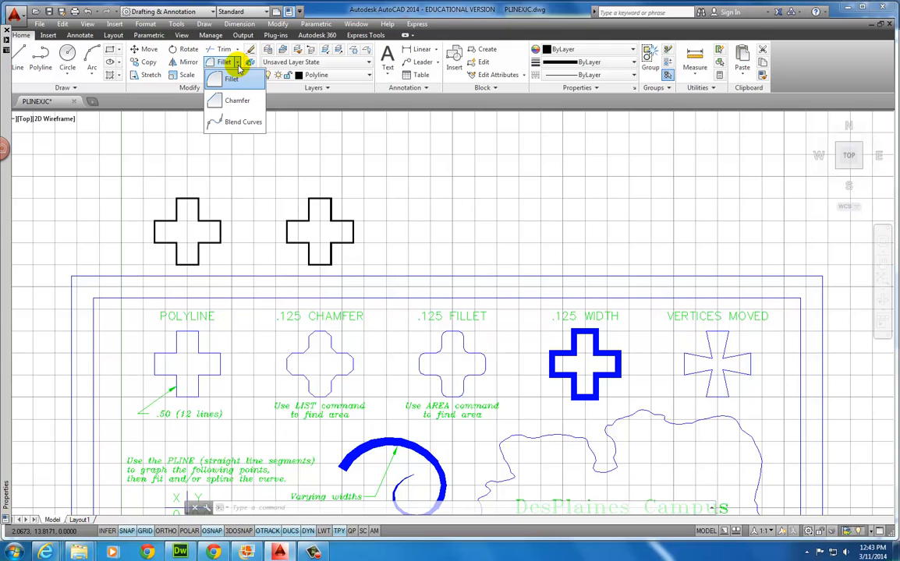
click(222, 100)
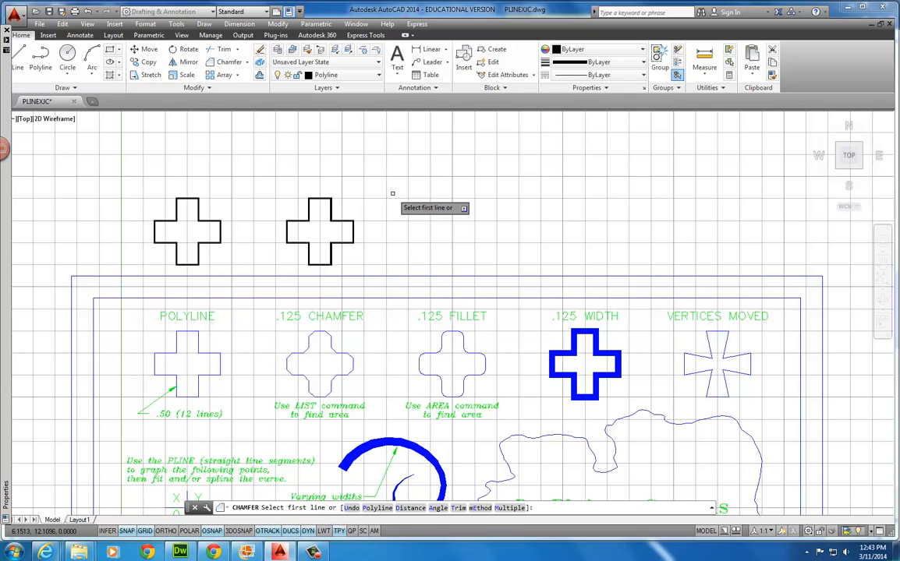
key(Down)
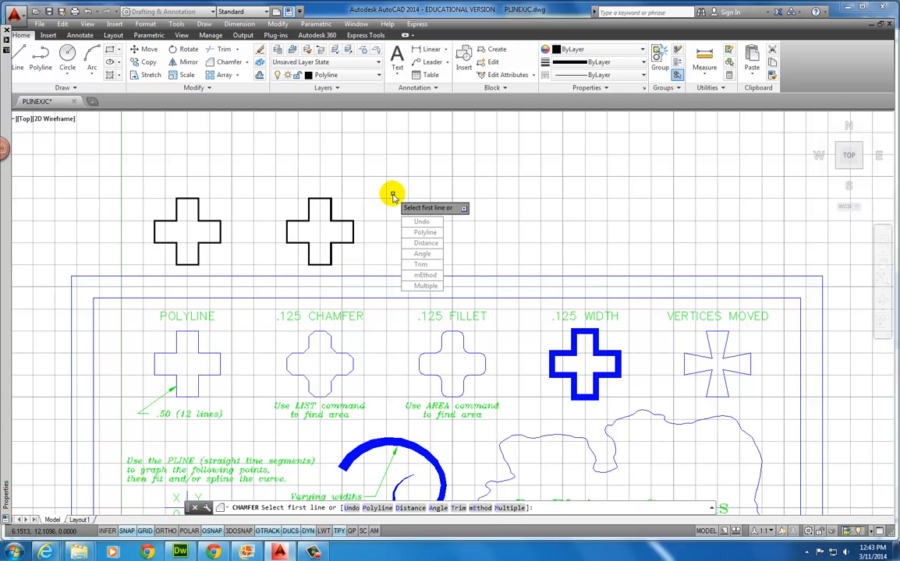
click(421, 243)
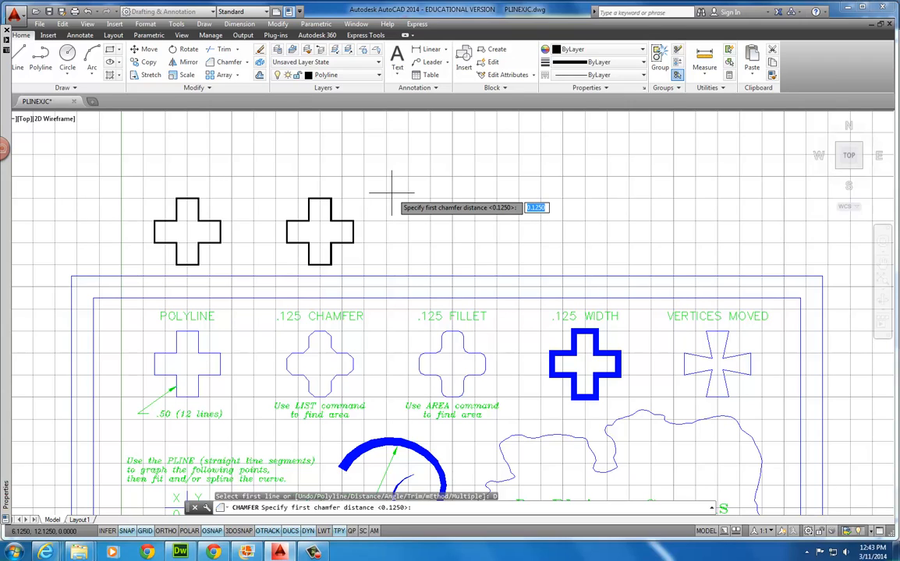
key(Return)
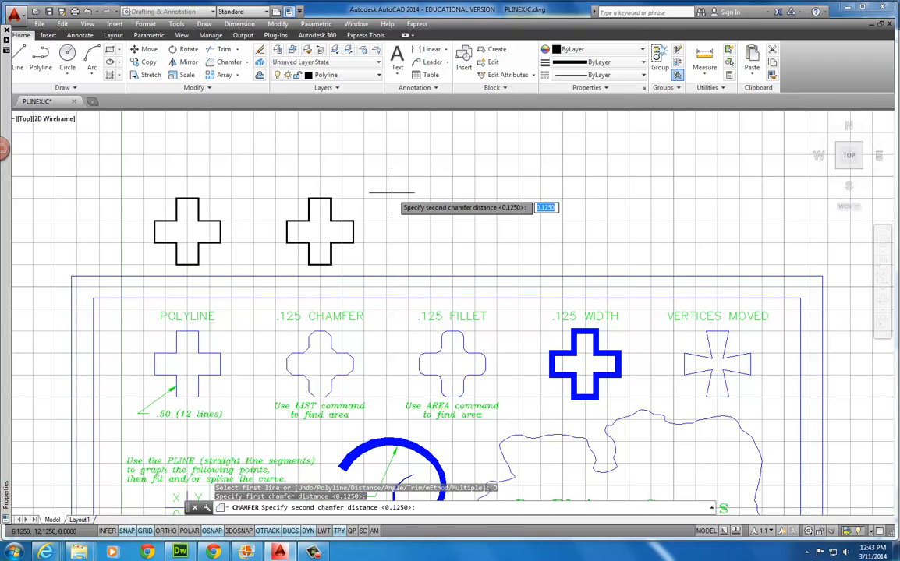
key(Return)
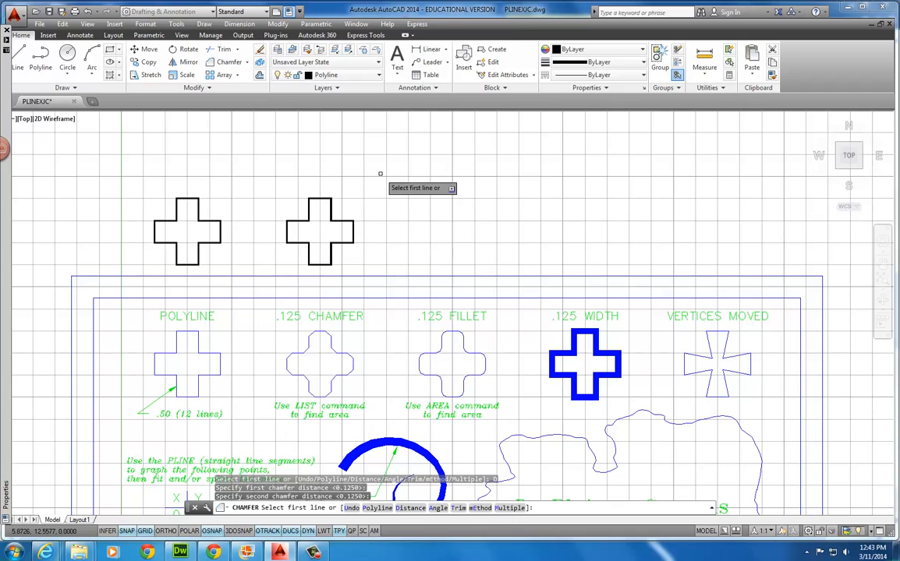
Chamfer the upper corners of the second cross's top arm
click(321, 200)
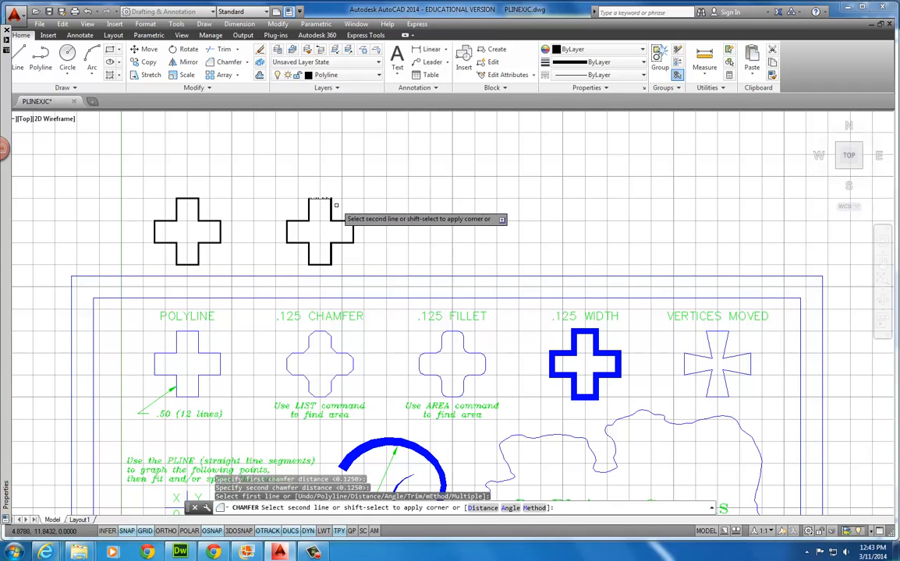
click(332, 208)
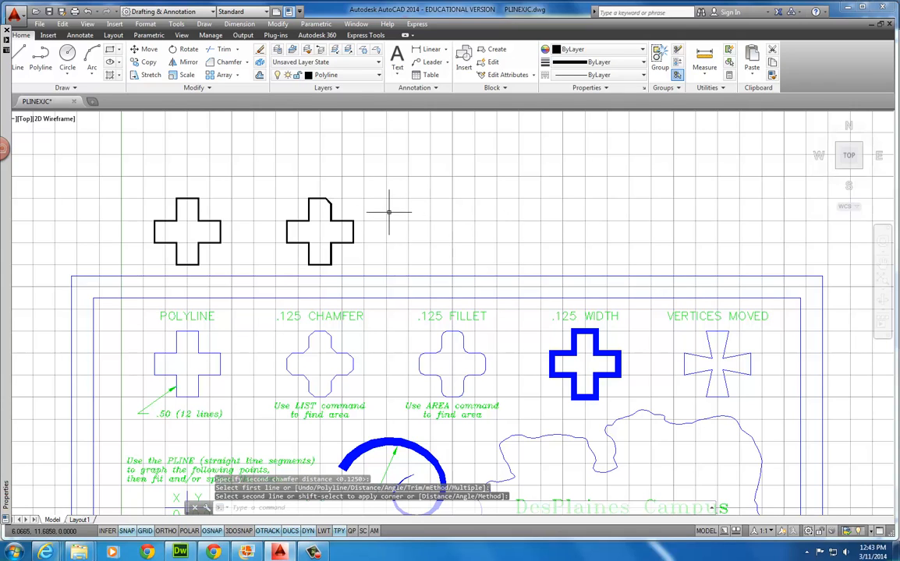
right_click(391, 201)
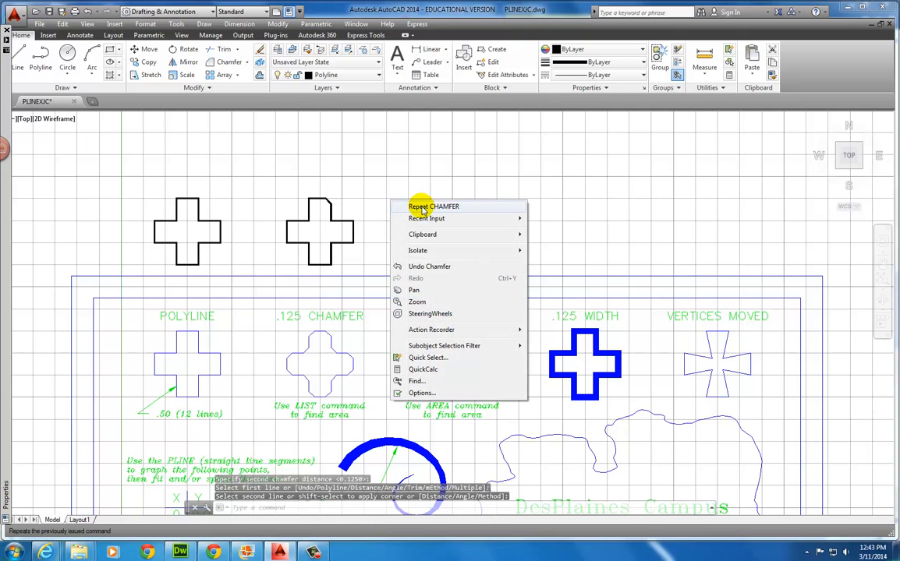
click(427, 207)
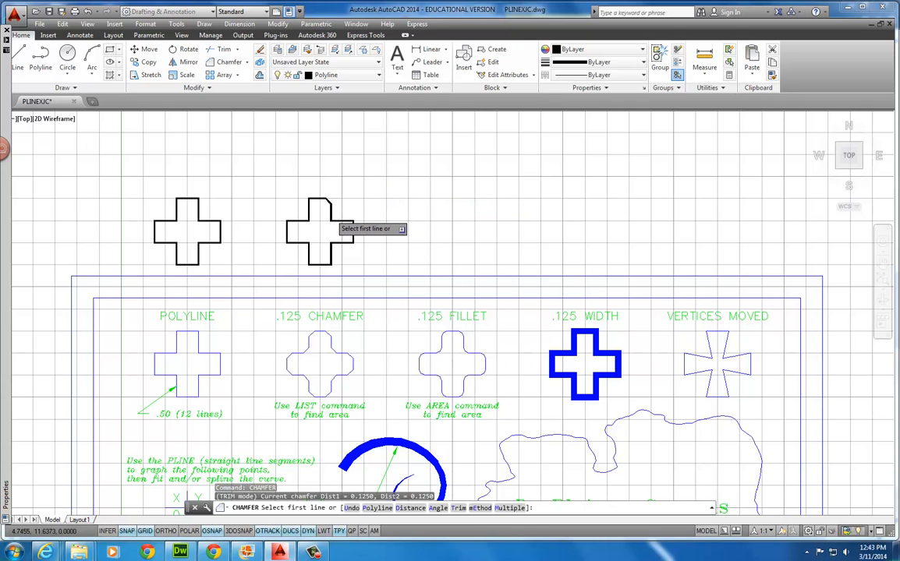
click(309, 204)
click(312, 200)
right_click(364, 212)
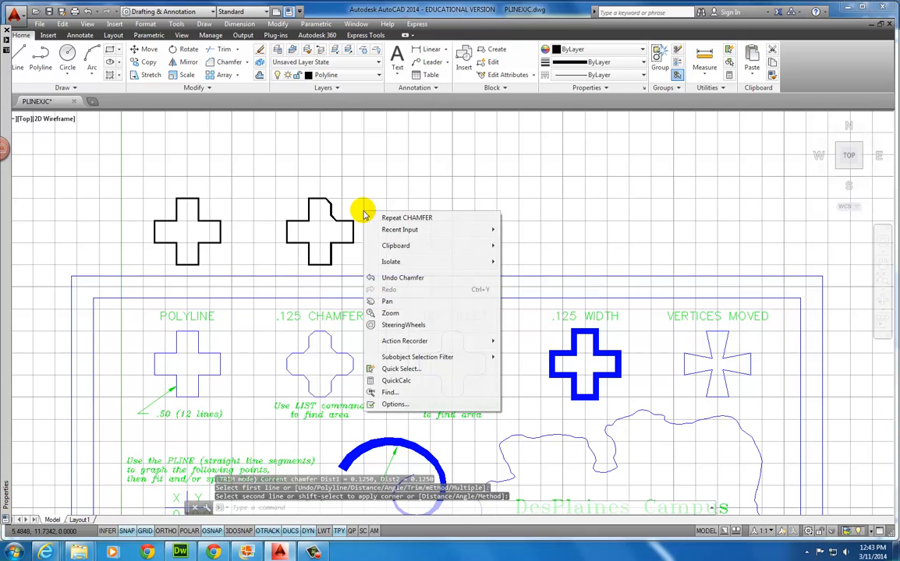
click(374, 217)
Chamfer the upper and lower right corners of the second cross's right arm
click(348, 222)
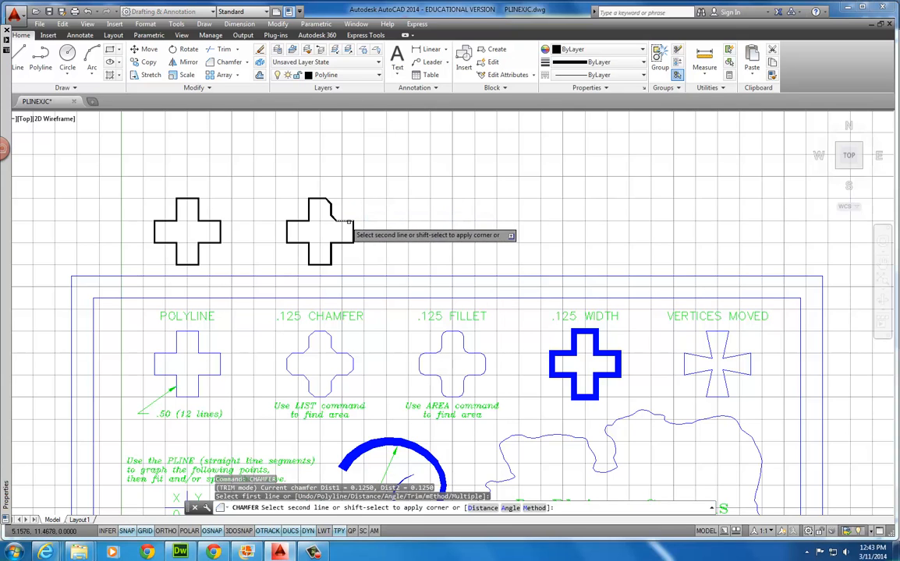
click(353, 228)
right_click(399, 230)
click(405, 236)
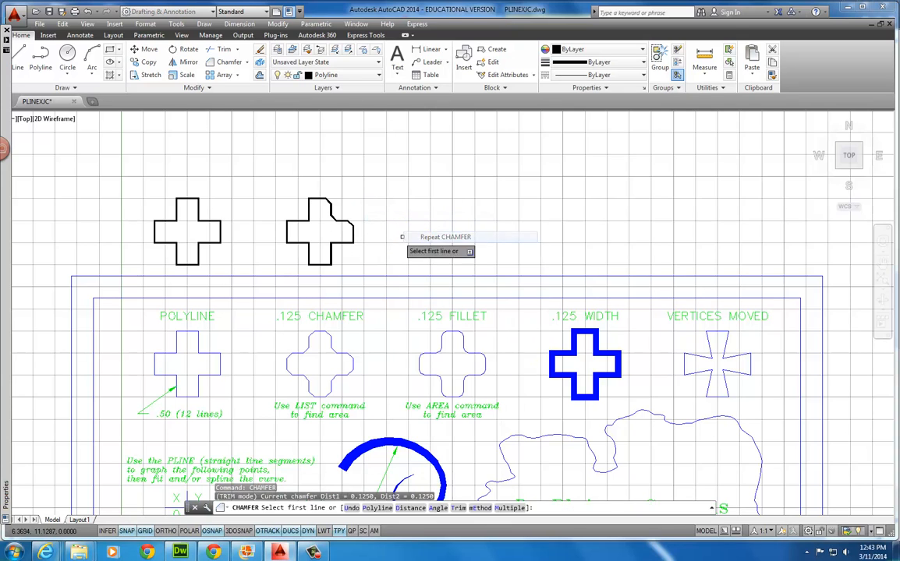
click(352, 234)
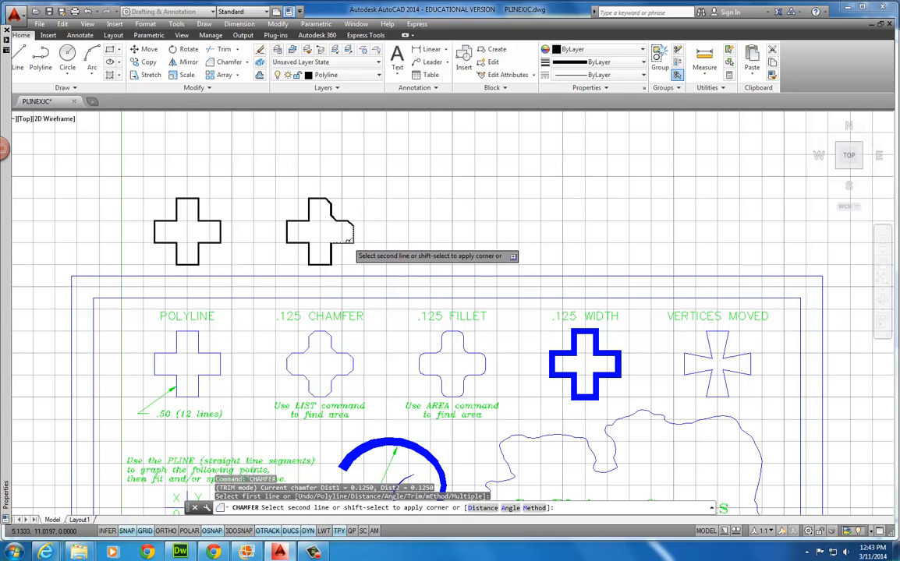
click(349, 240)
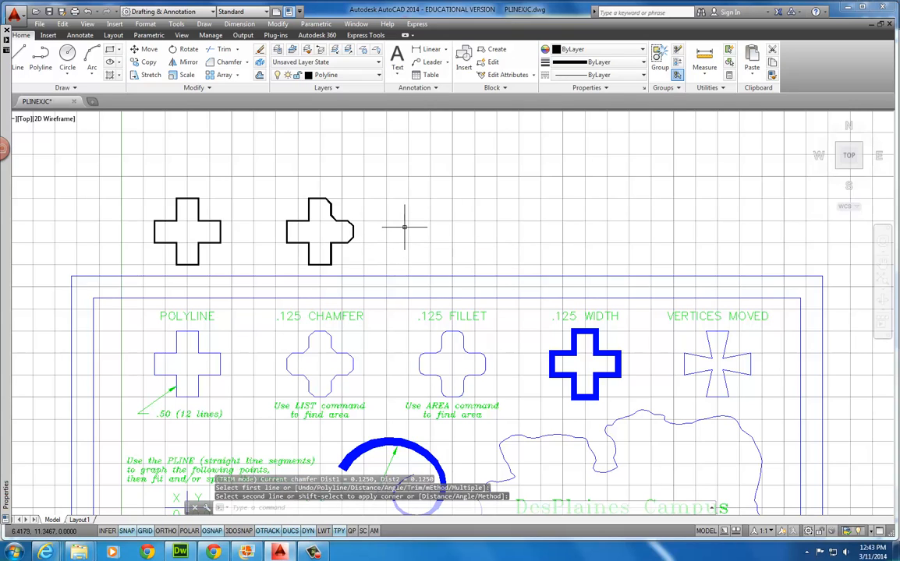
Undo the last chamfer, then bevel all 12 corners via CHAMFER's Polyline option
click(87, 12)
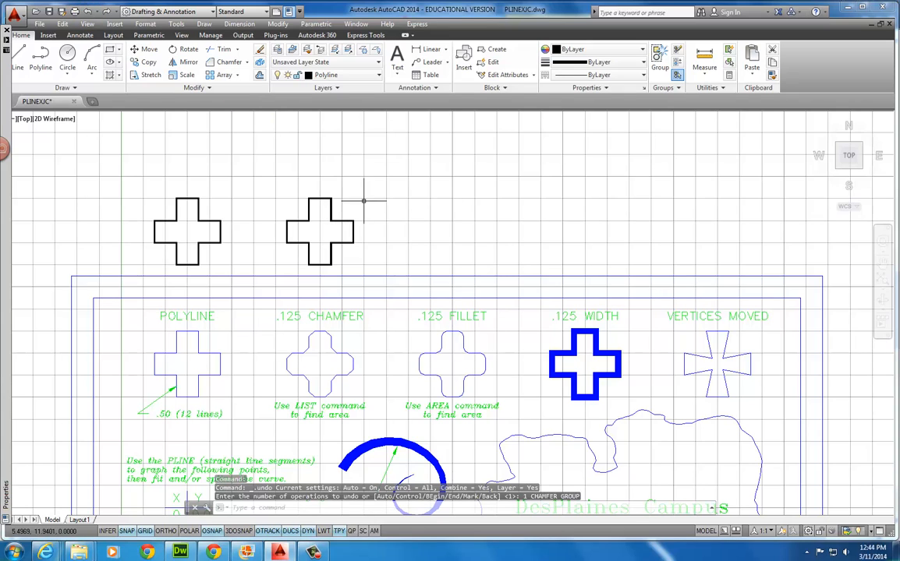
click(231, 62)
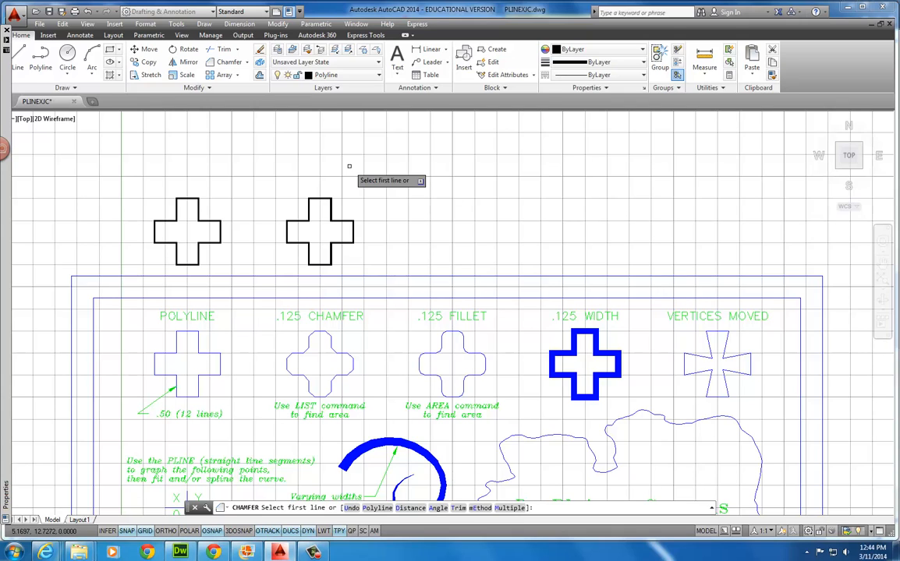
key(Down)
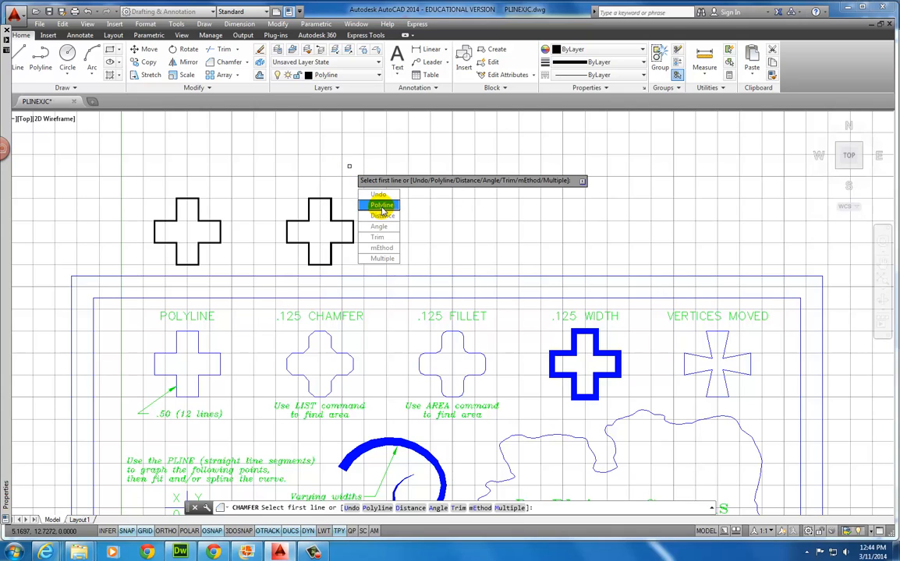
click(381, 206)
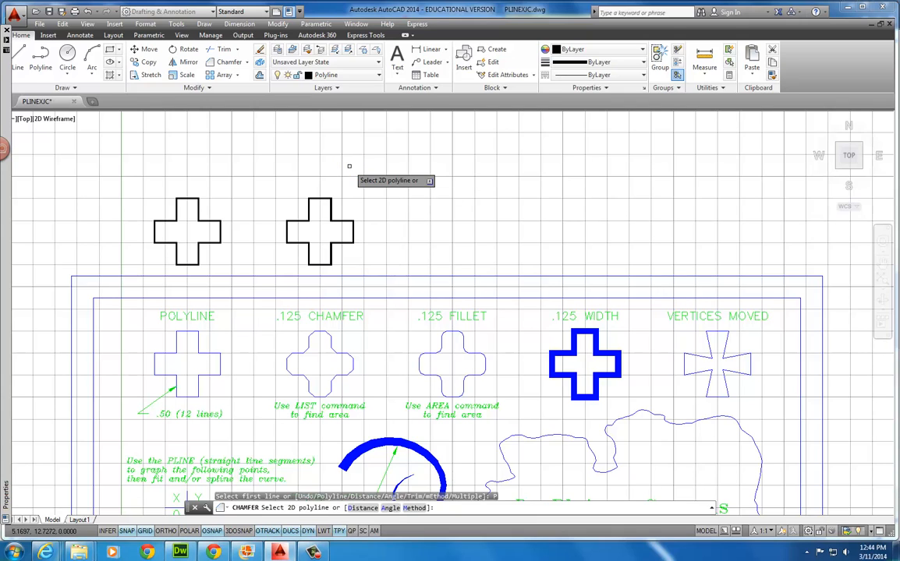
click(320, 200)
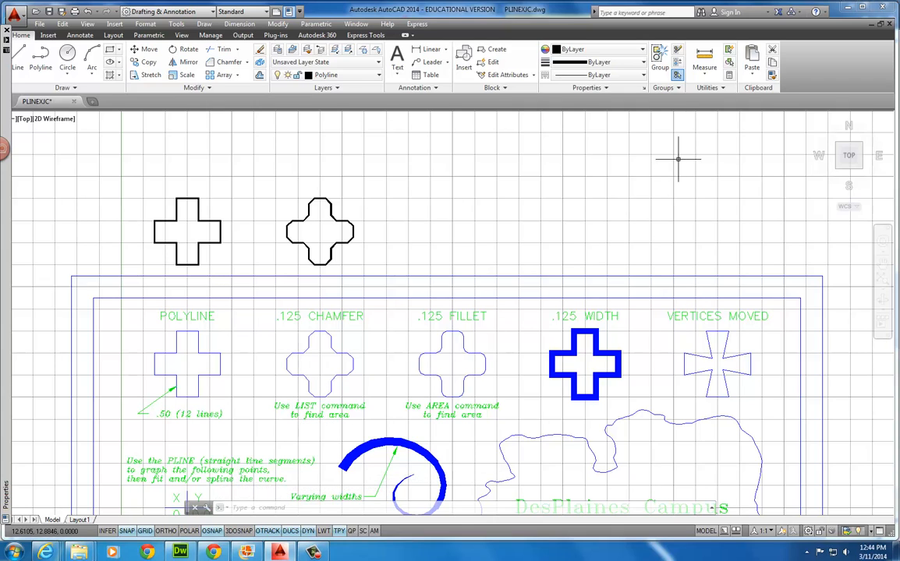
Measure a rectangular area by picking its four corner points, then cancel the measurement
click(705, 75)
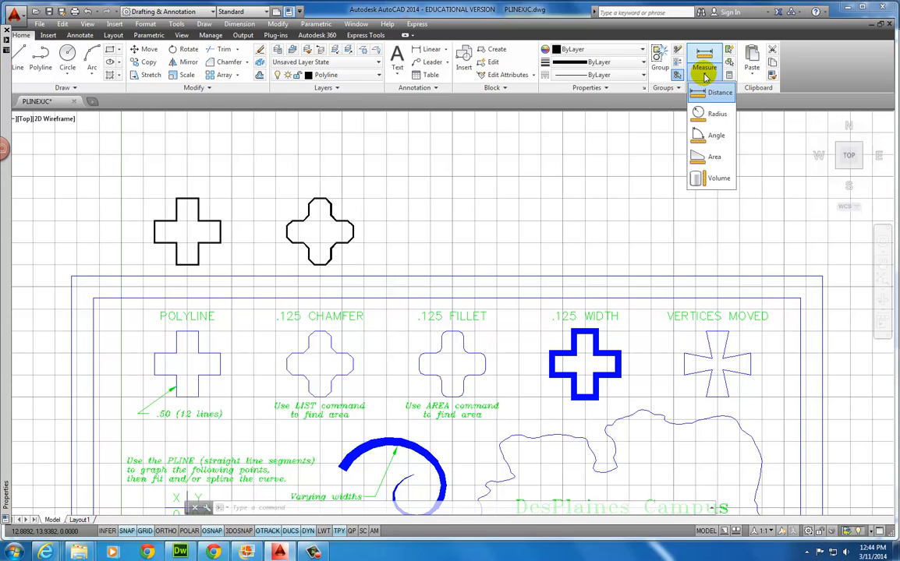
click(712, 159)
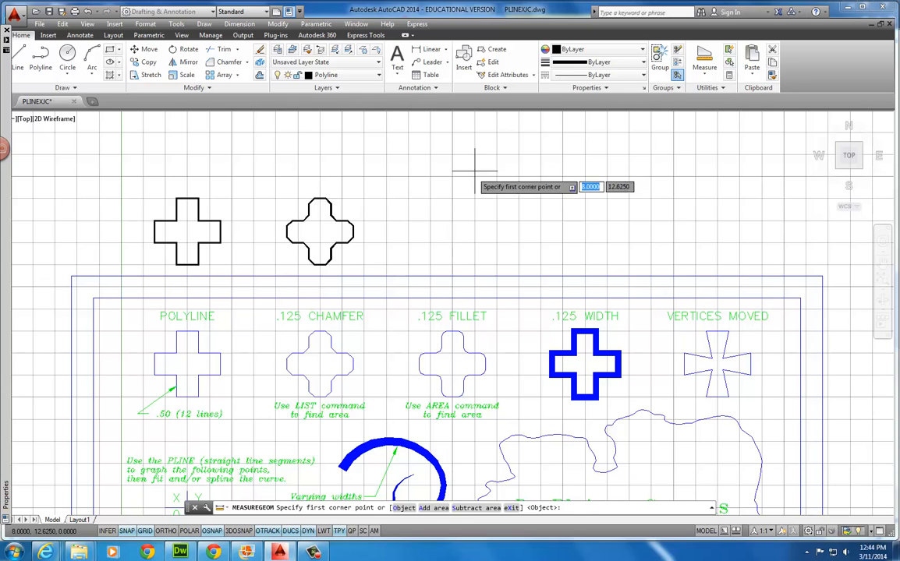
click(435, 160)
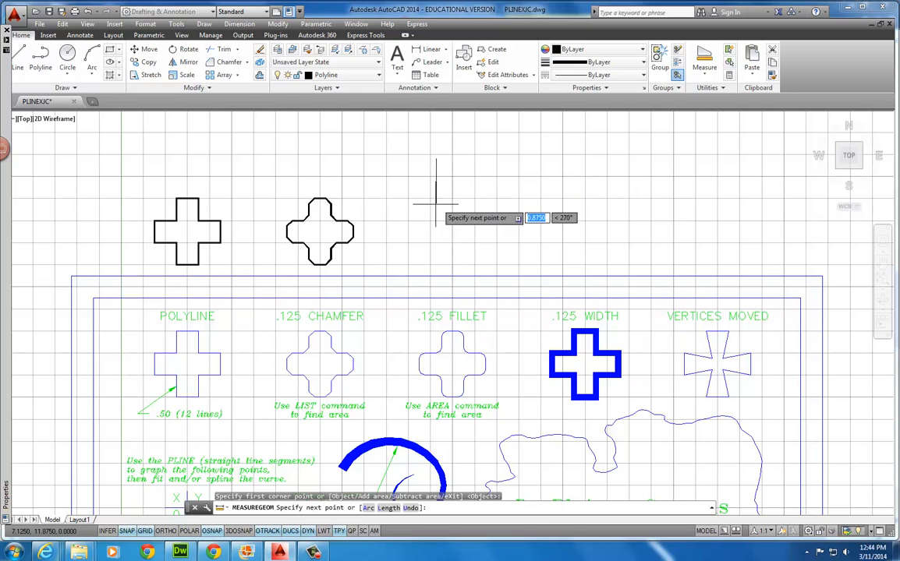
click(435, 226)
click(531, 225)
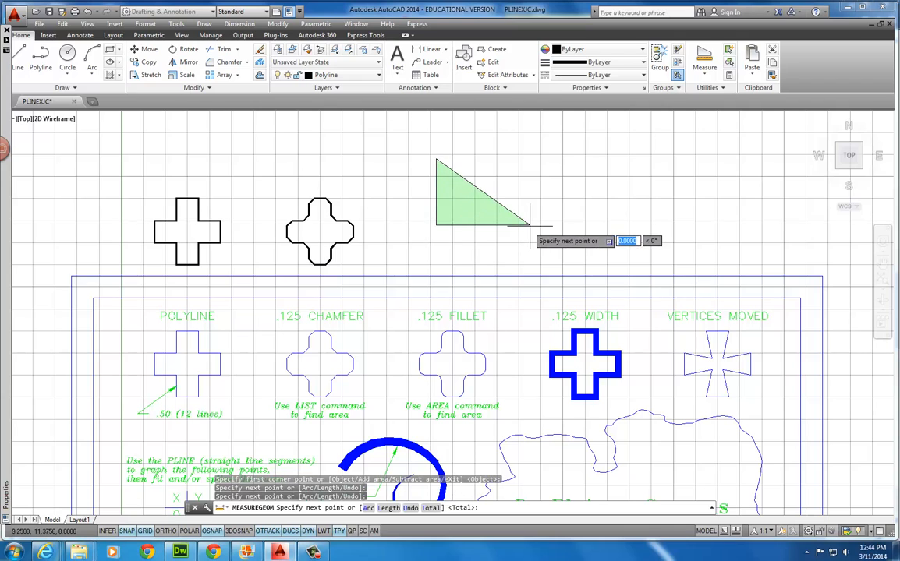
click(530, 160)
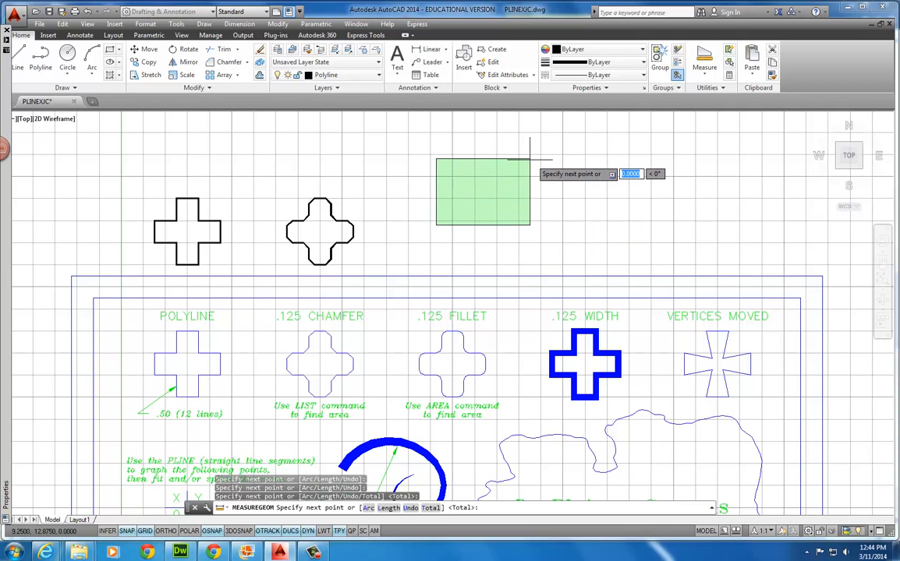
right_click(529, 159)
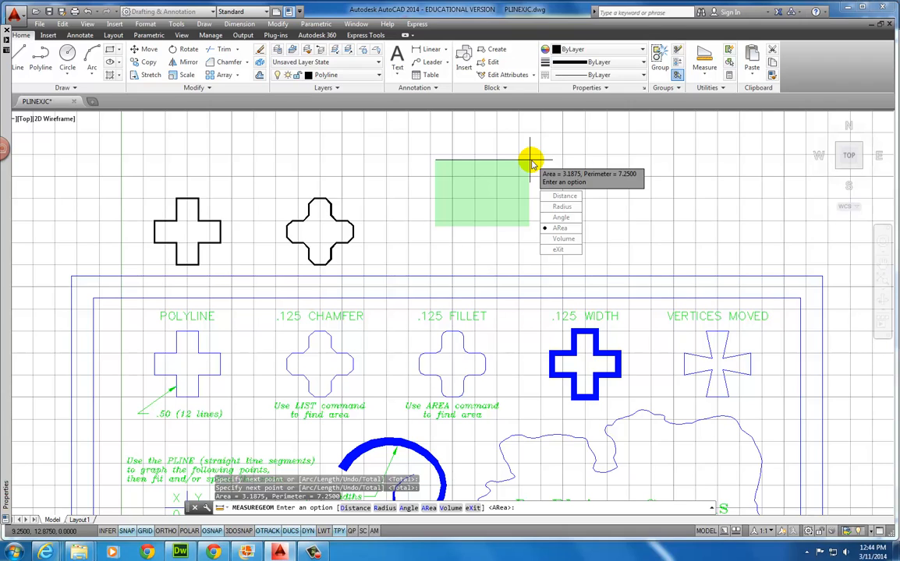
key(Escape)
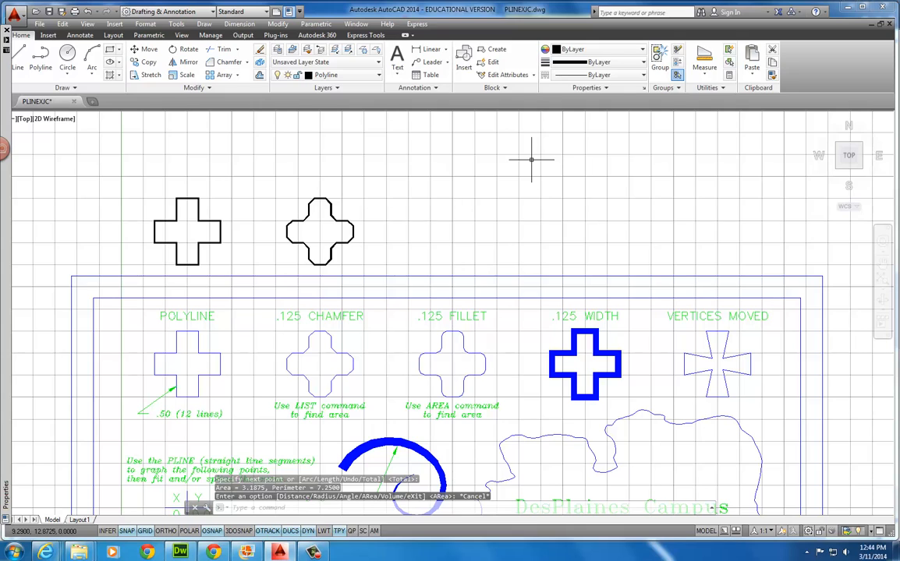
Measure the chamfered cross as an object: Area 1.2188, perimeter 5.1213
click(706, 74)
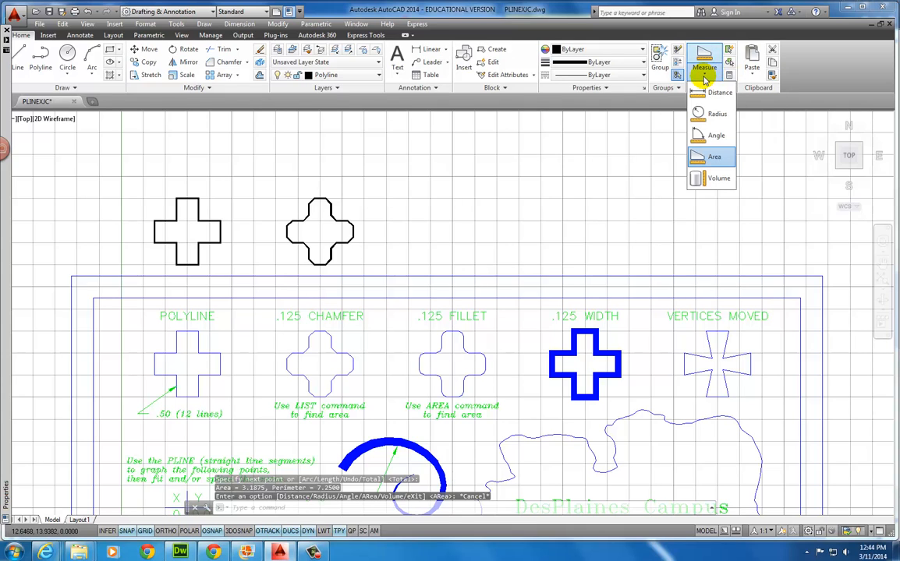
click(713, 157)
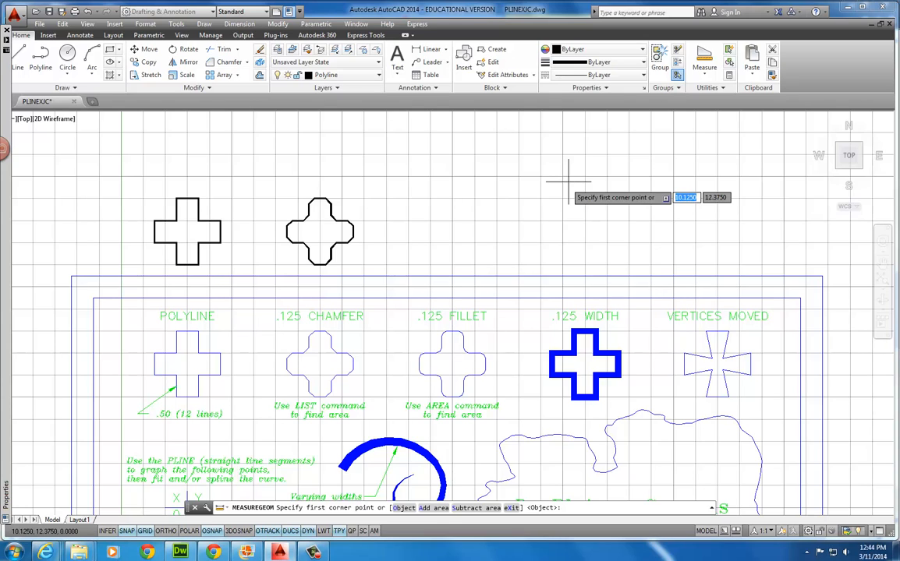
key(Down)
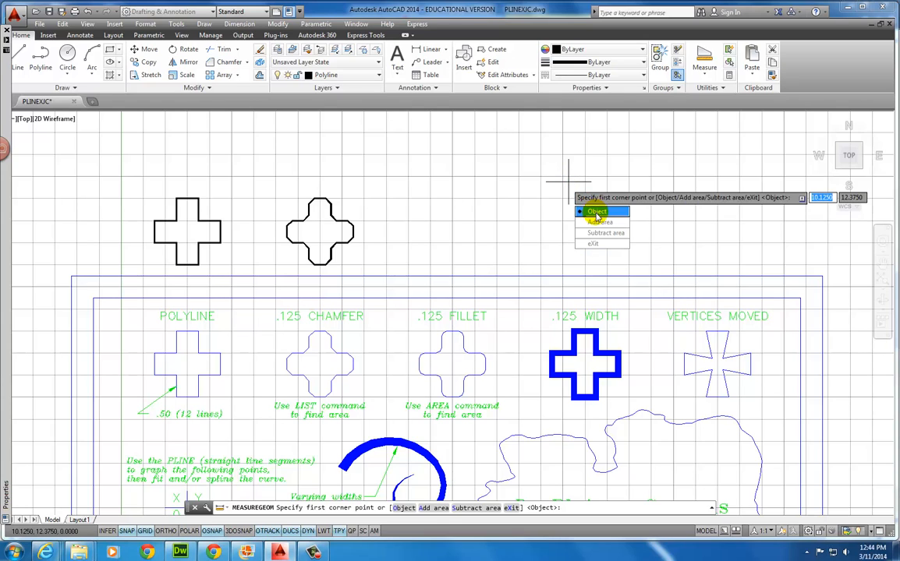
click(596, 212)
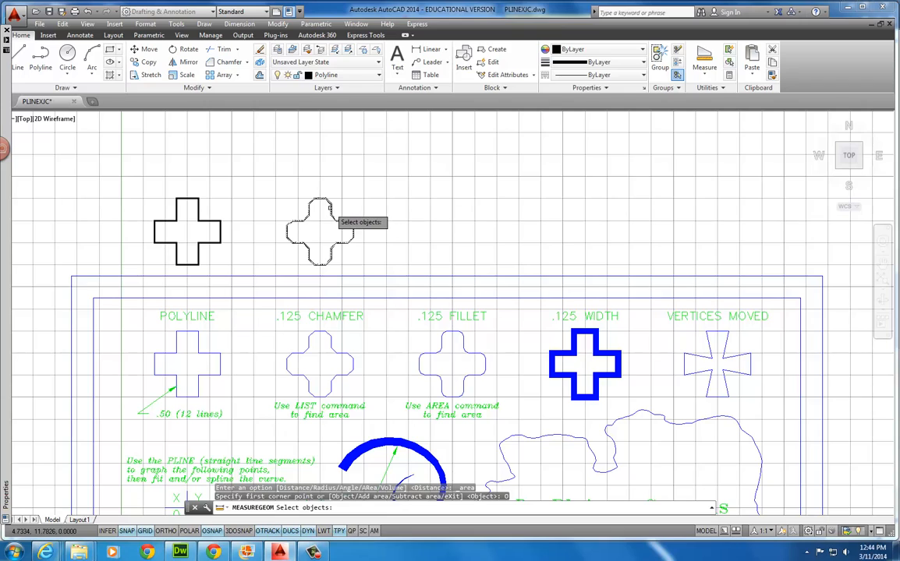
click(331, 206)
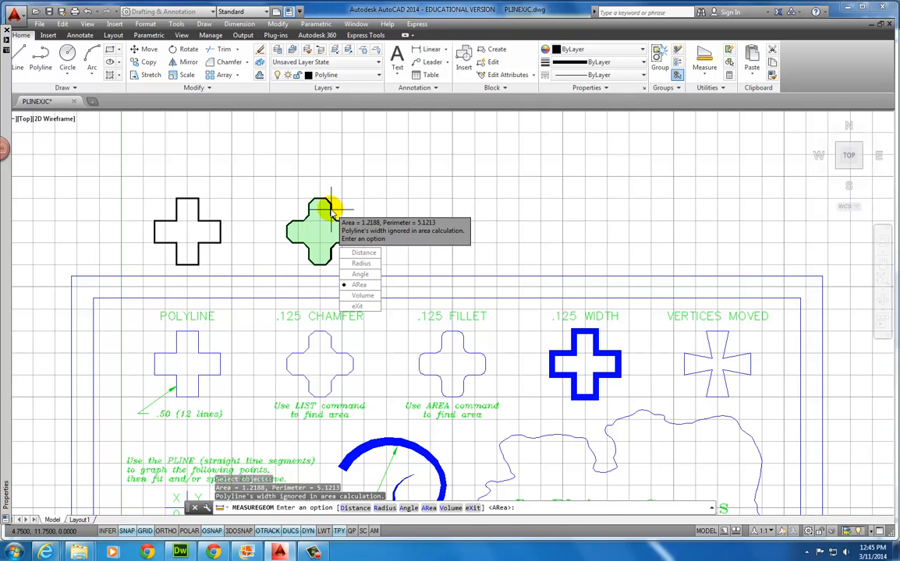
key(Return)
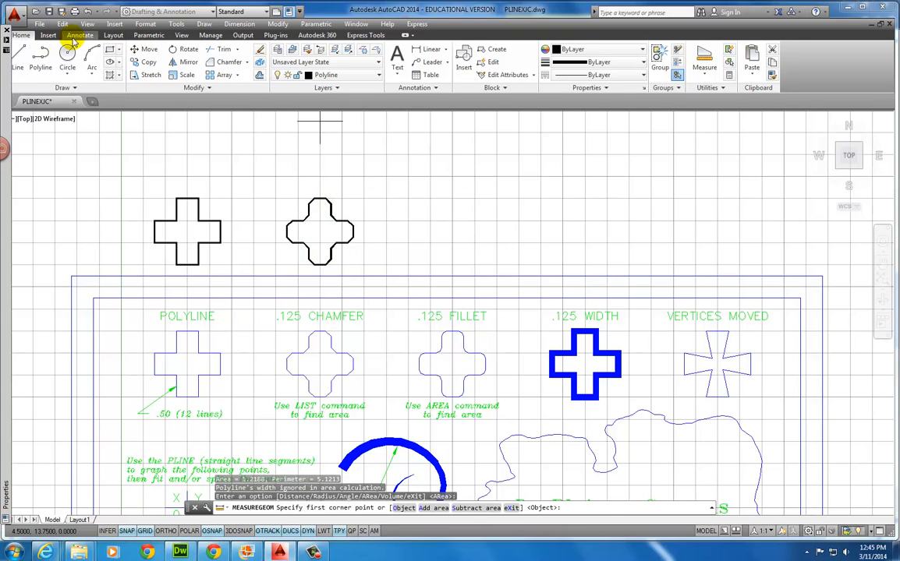
Place a multiline text note reading 'Area = 1.288' in a box above the chamfered cross
click(78, 36)
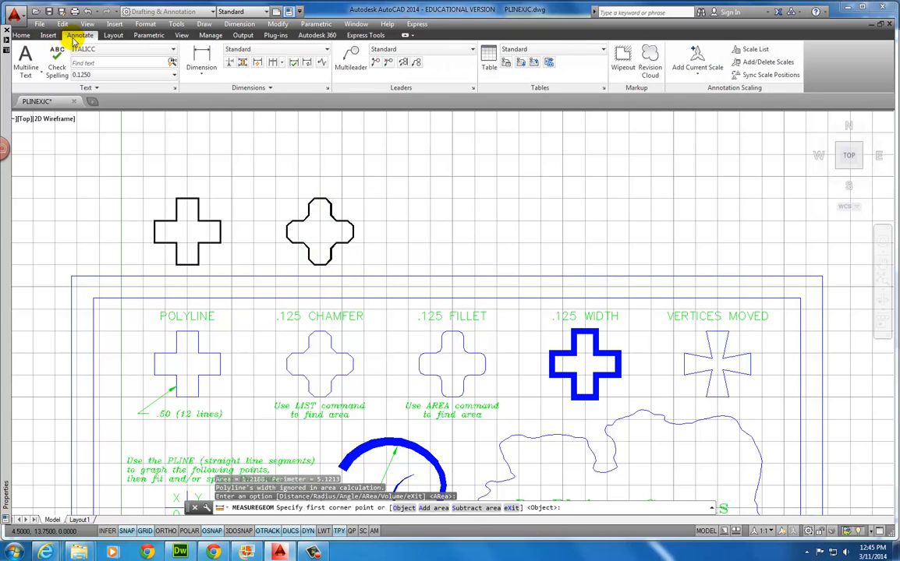
click(25, 76)
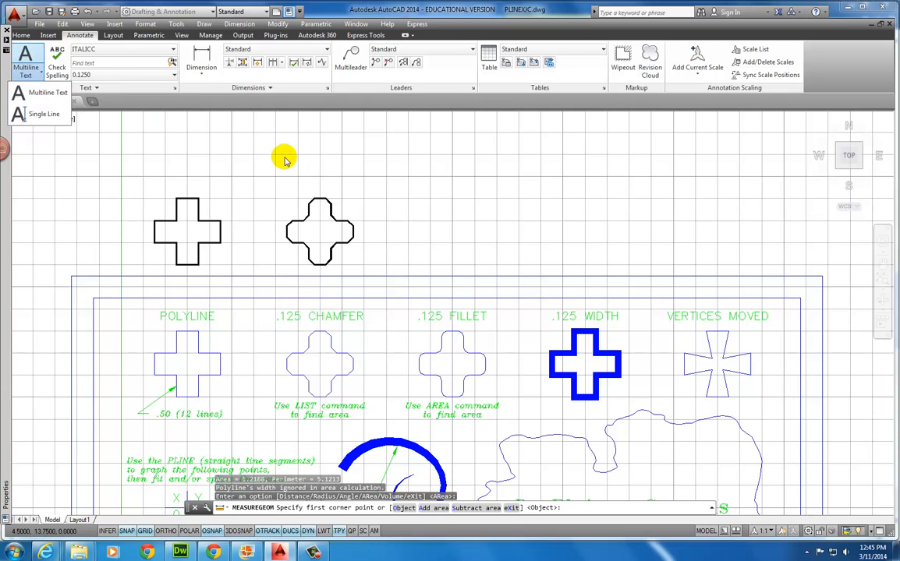
click(49, 94)
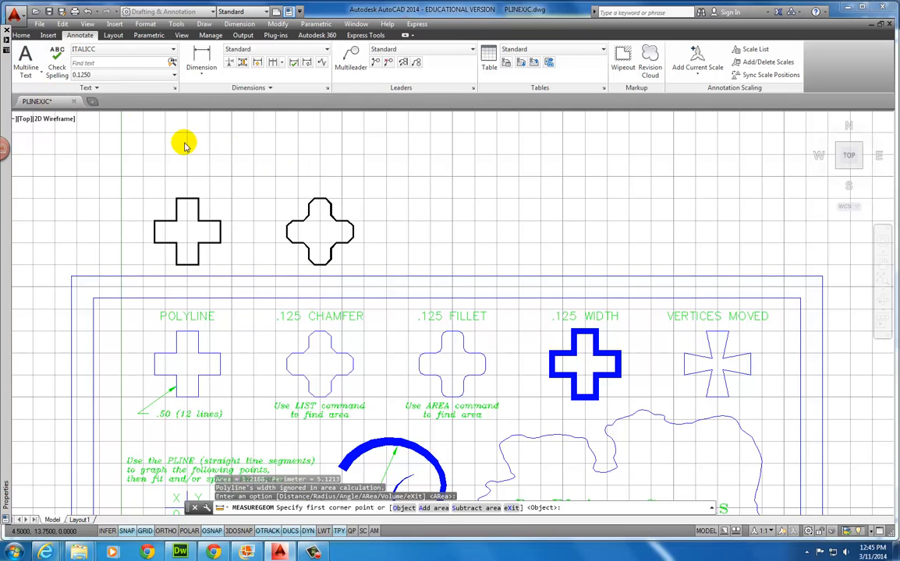
click(282, 166)
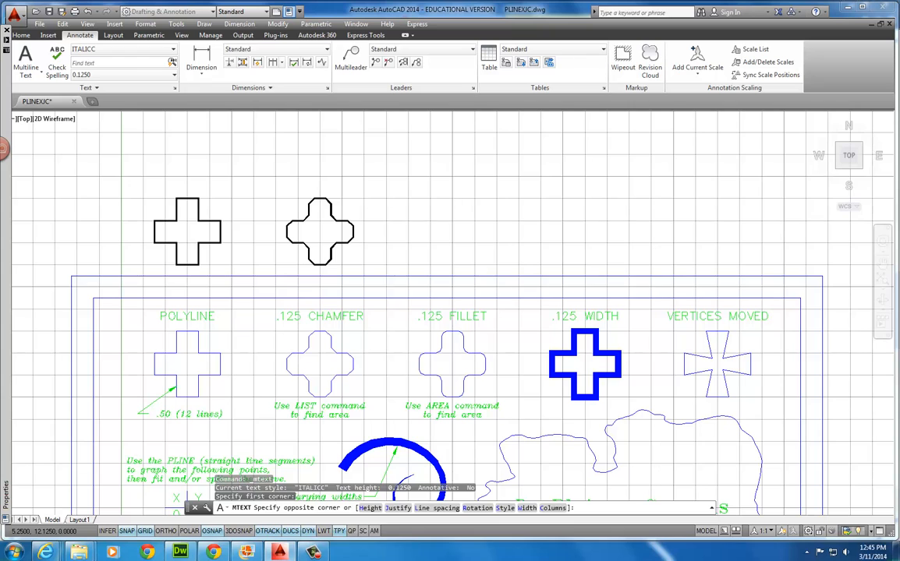
click(351, 193)
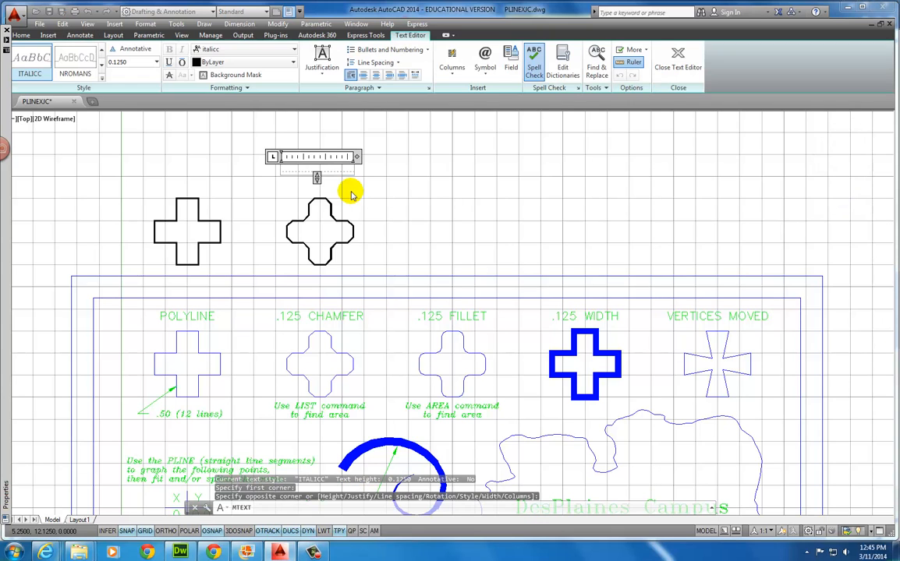
text(area)
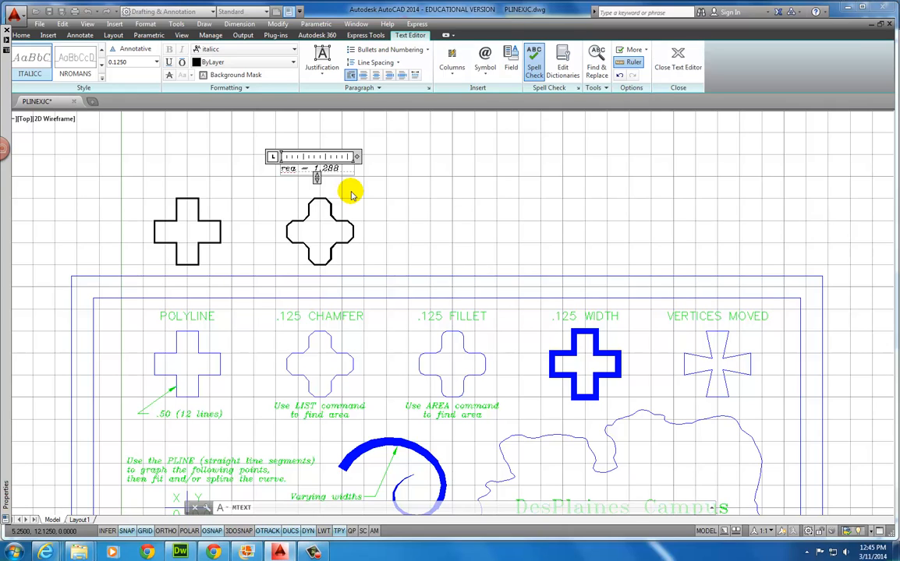
click(678, 59)
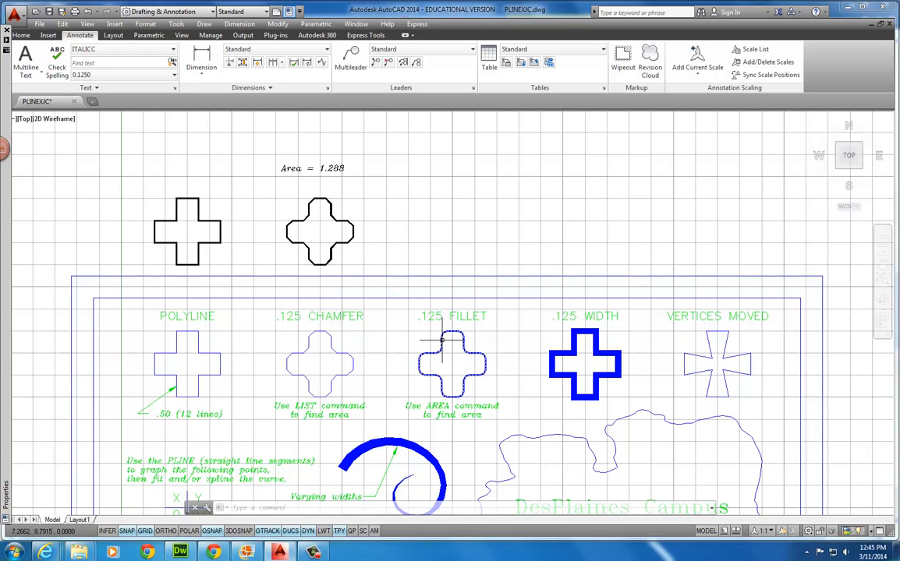
Copy the plain cross to the right of the chamfered cross, above the .125 FILLET example
click(20, 36)
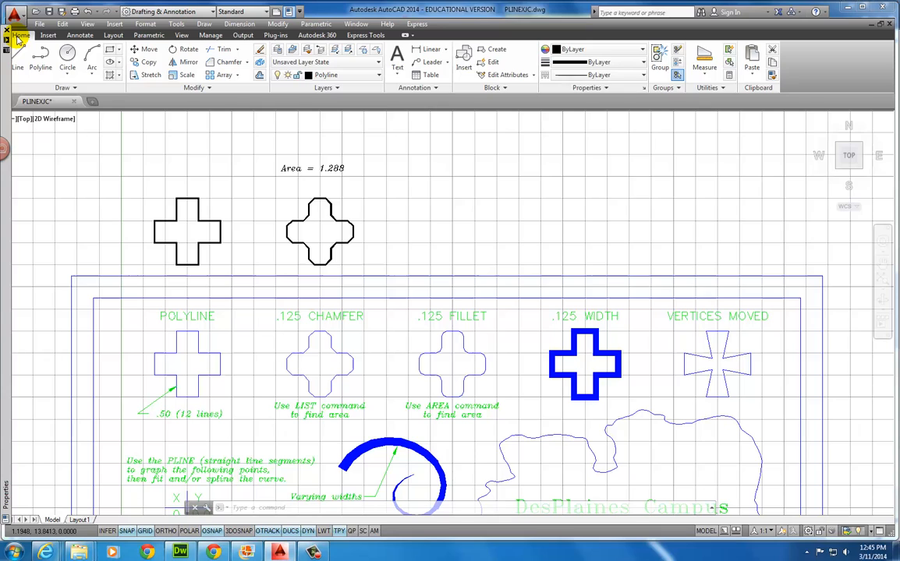
click(145, 65)
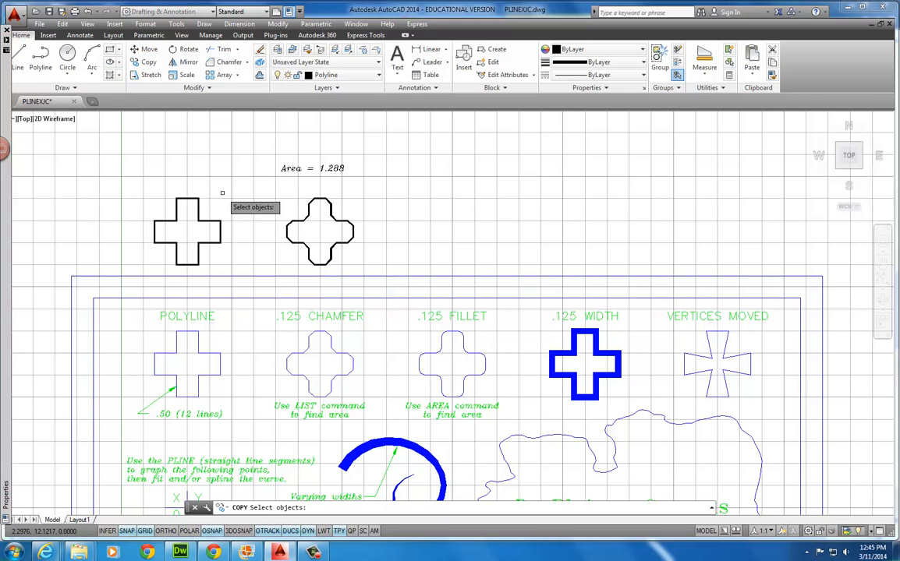
click(133, 181)
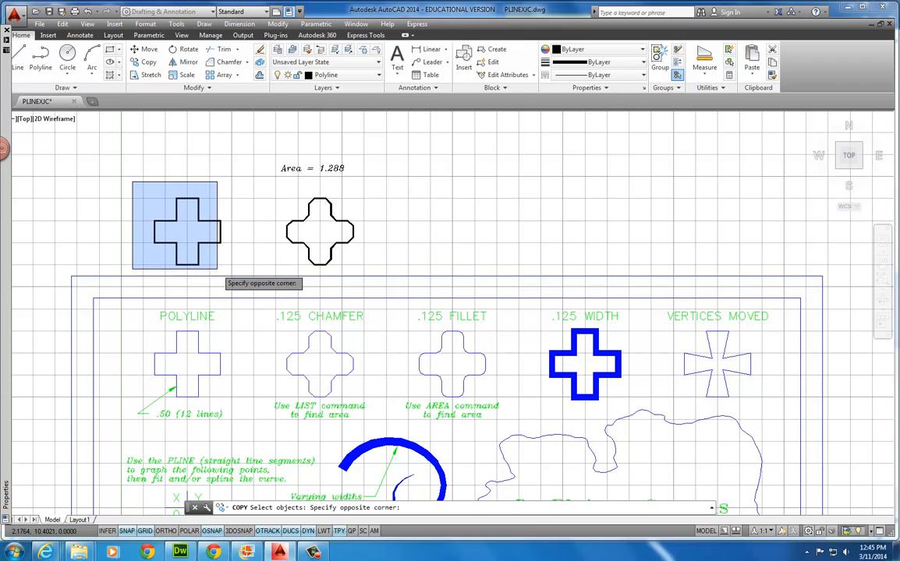
click(217, 269)
click(135, 187)
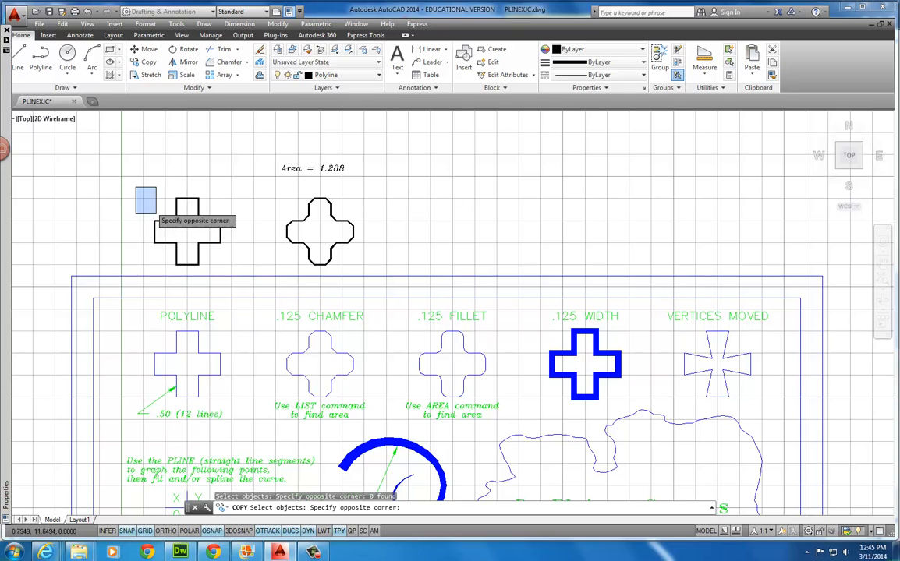
click(226, 272)
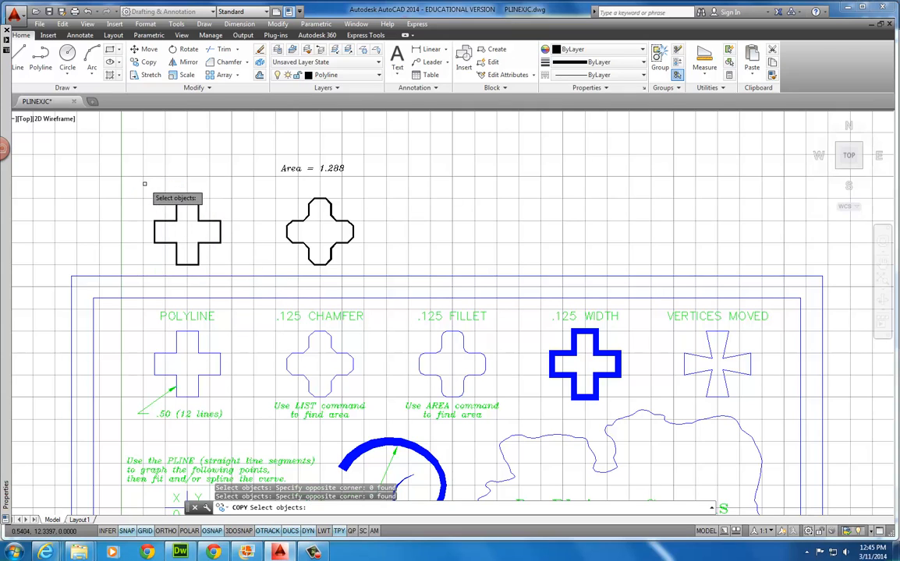
click(145, 184)
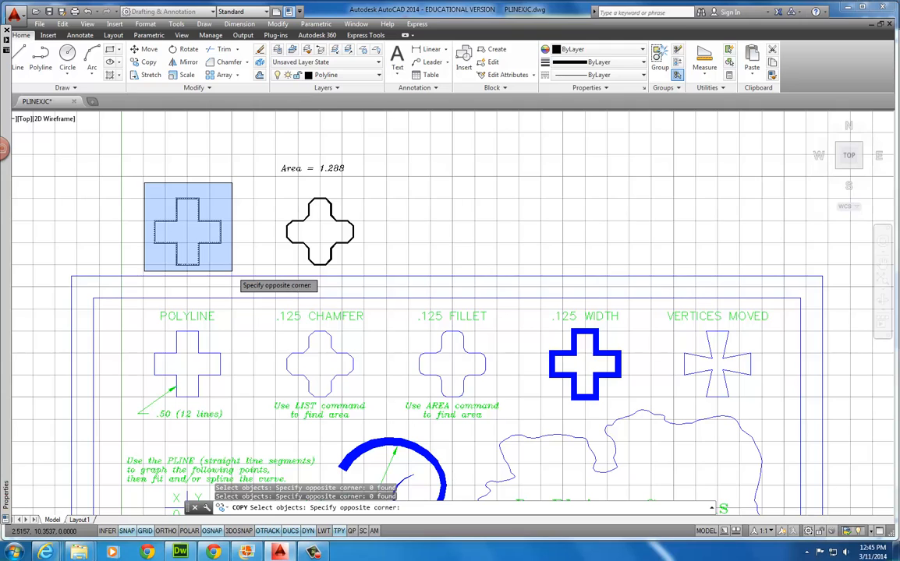
click(232, 272)
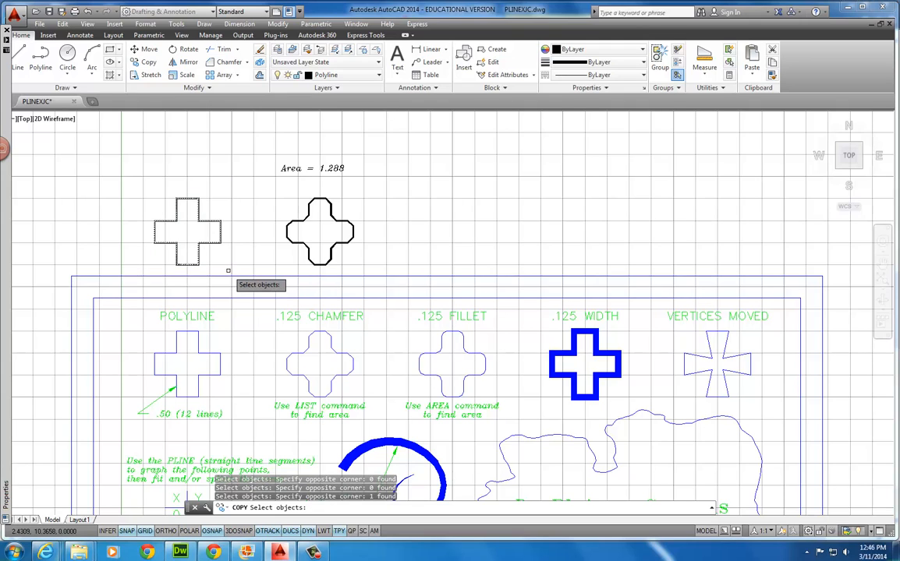
key(Return)
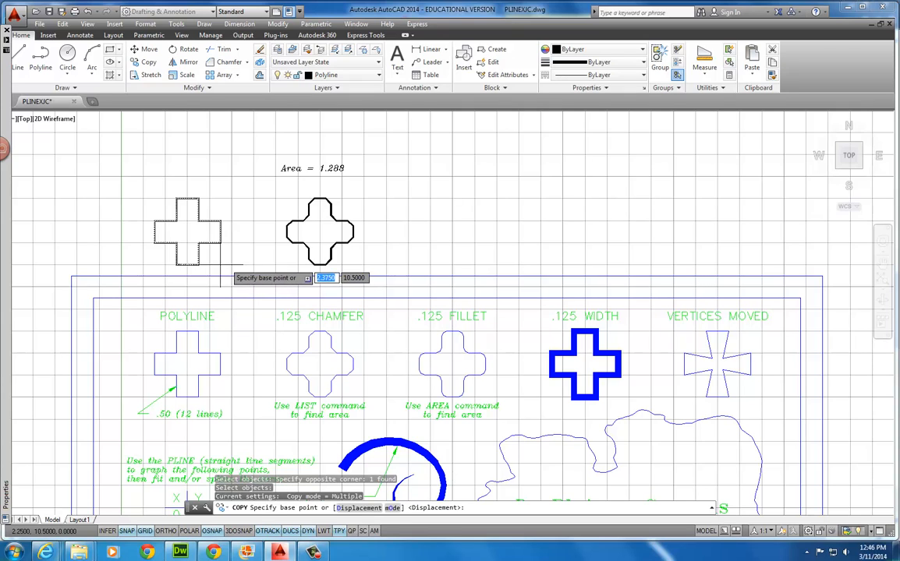
click(181, 143)
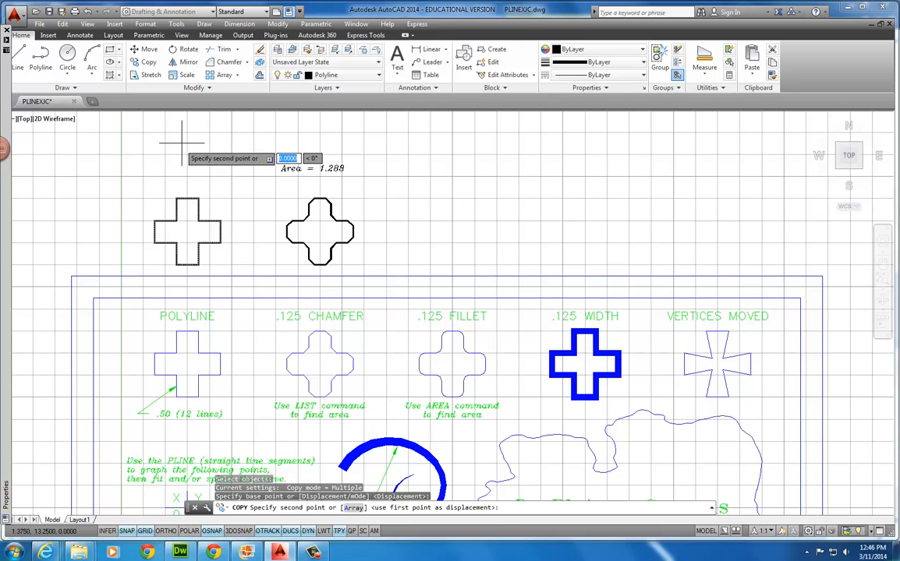
click(447, 143)
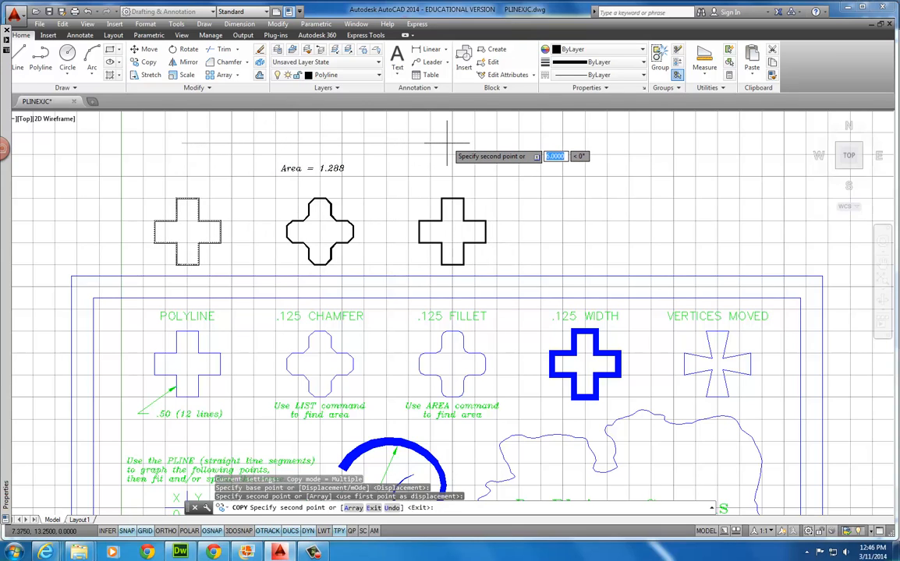
key(Escape)
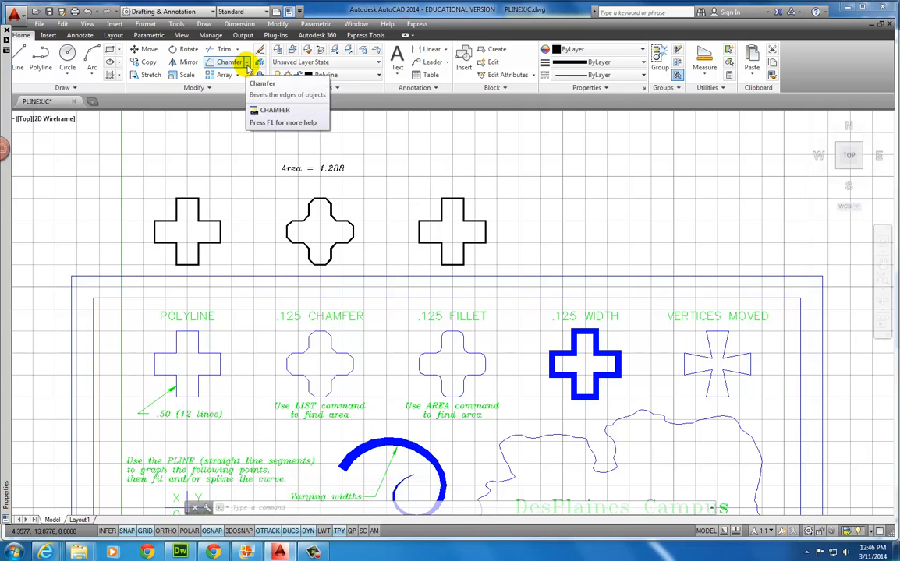
Fillet every corner of the third cross as one polyline with a .125 radius
click(247, 64)
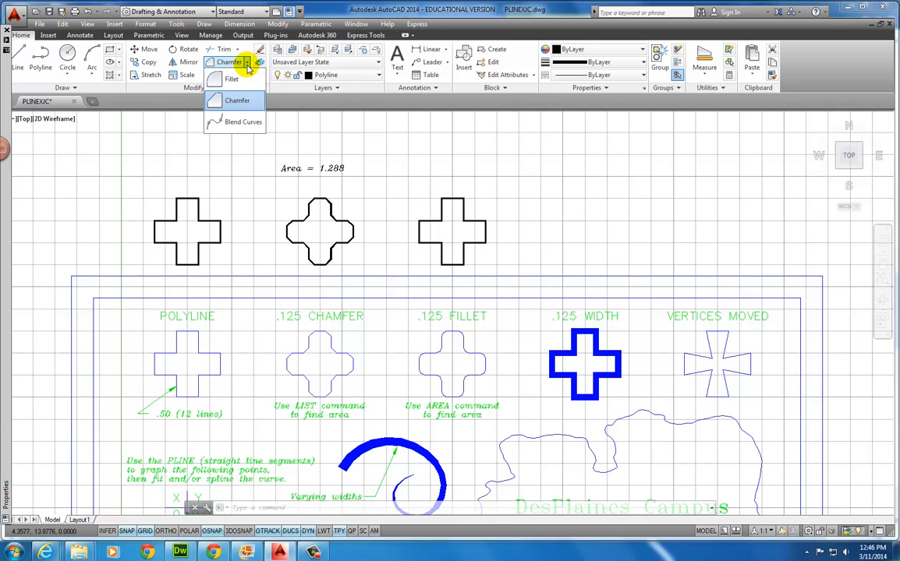
click(234, 80)
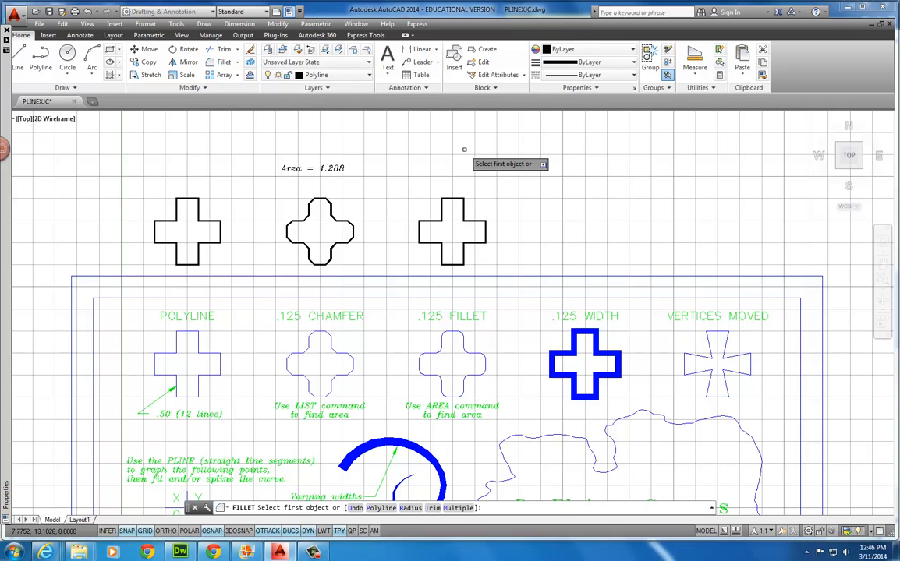
key(Down)
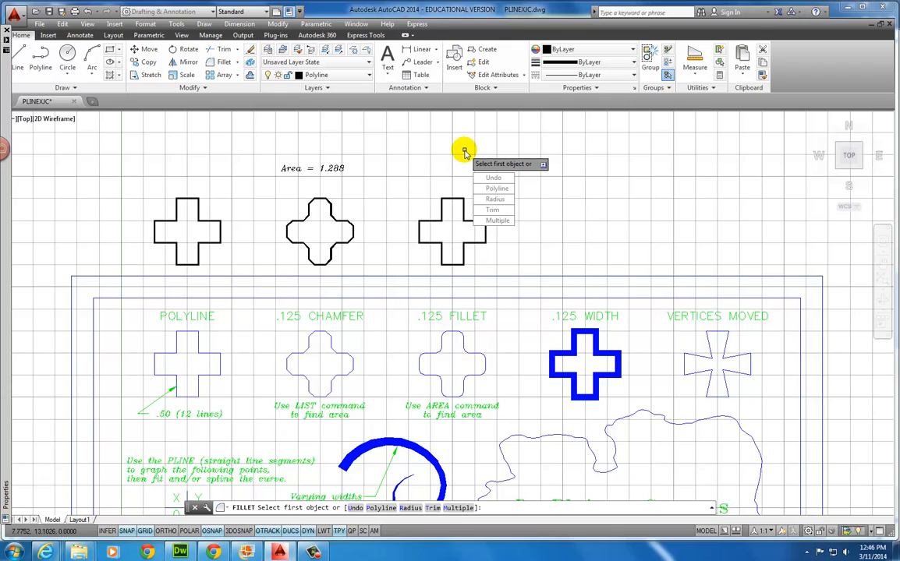
click(494, 199)
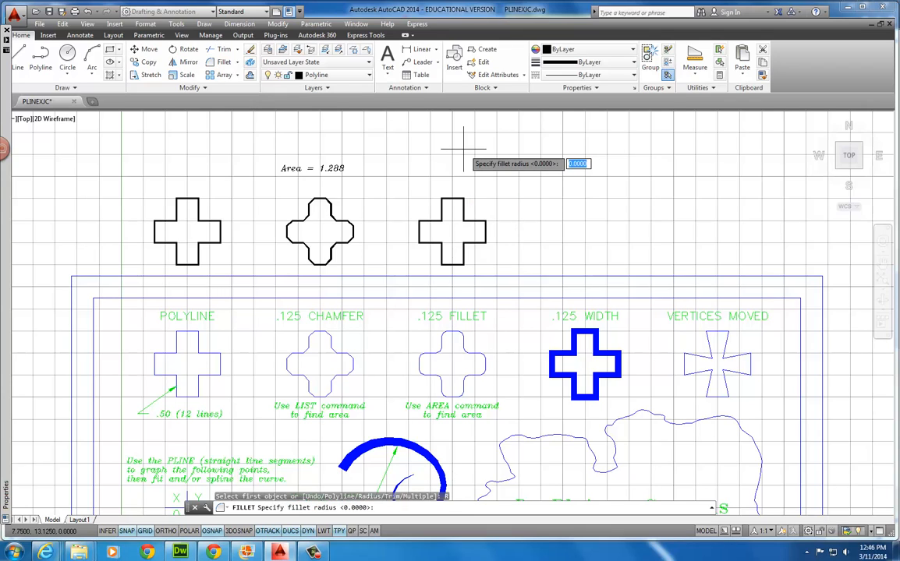
text(.125)
key(Return)
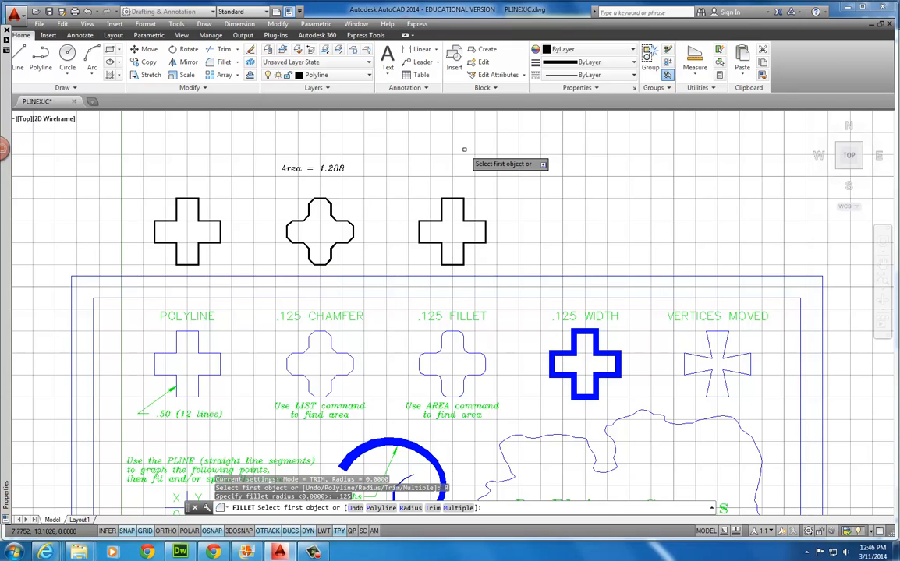
key(Down)
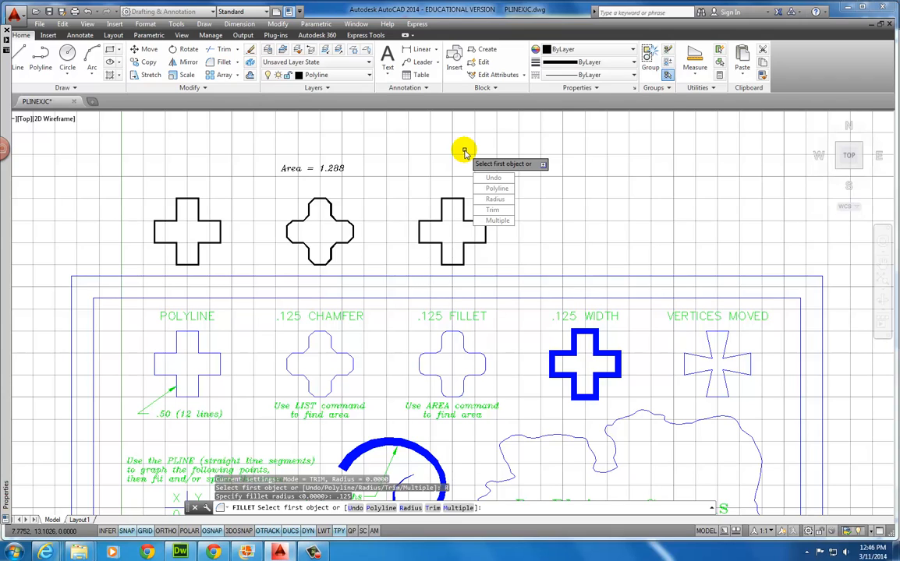
click(486, 189)
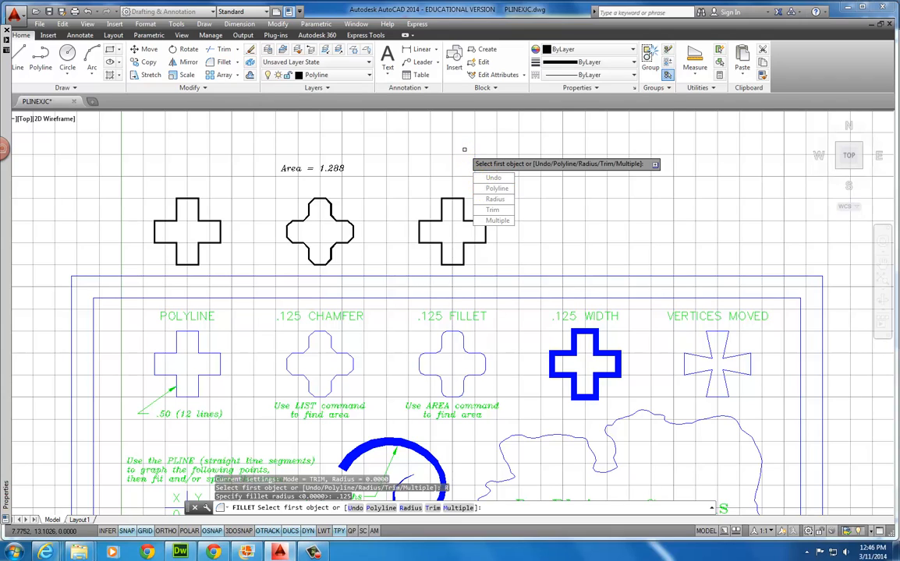
click(455, 200)
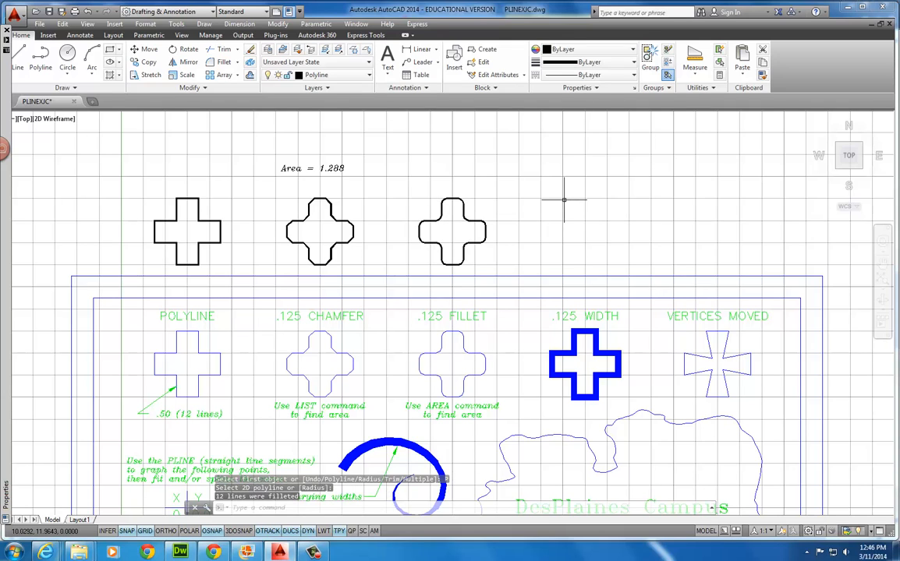
click(697, 71)
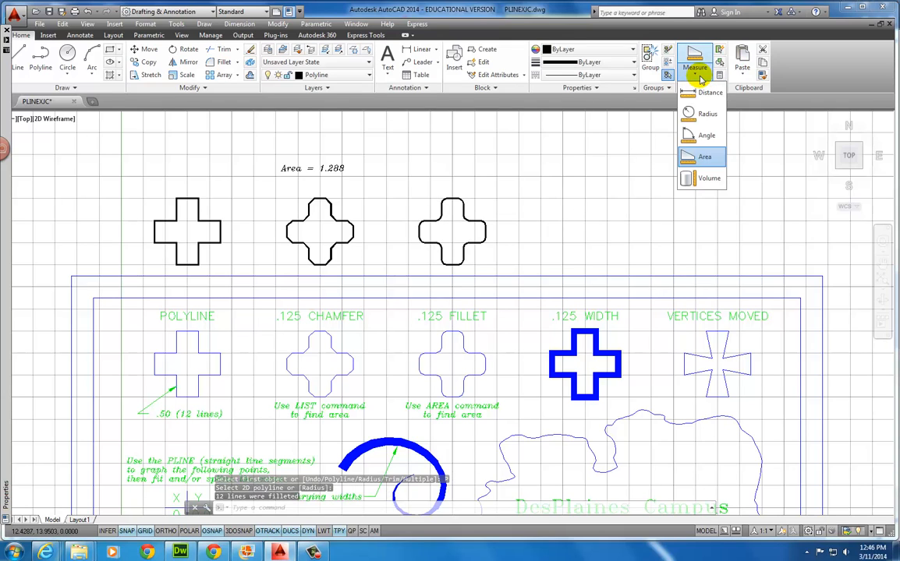
Measure the filleted cross as an object: Area 1.2366, perimeter 5.3562
click(705, 156)
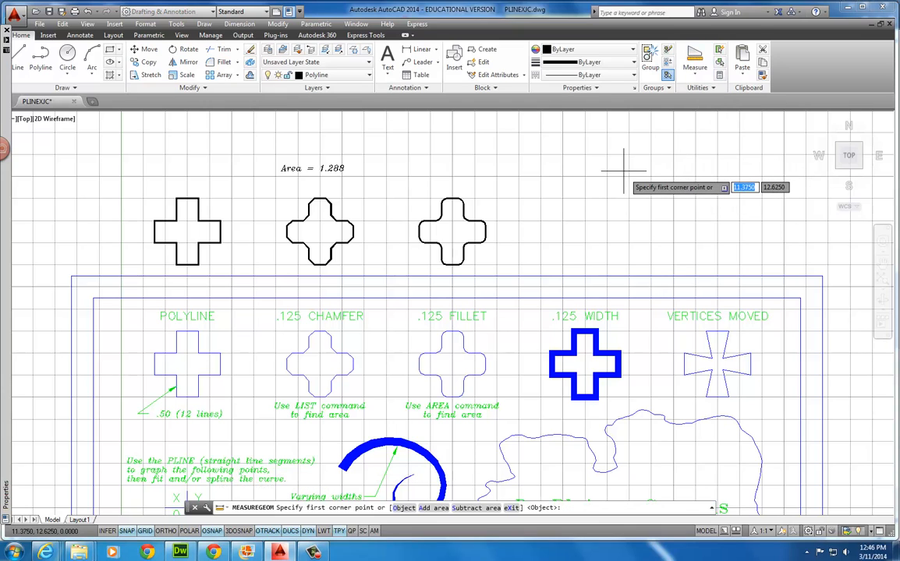
key(Down)
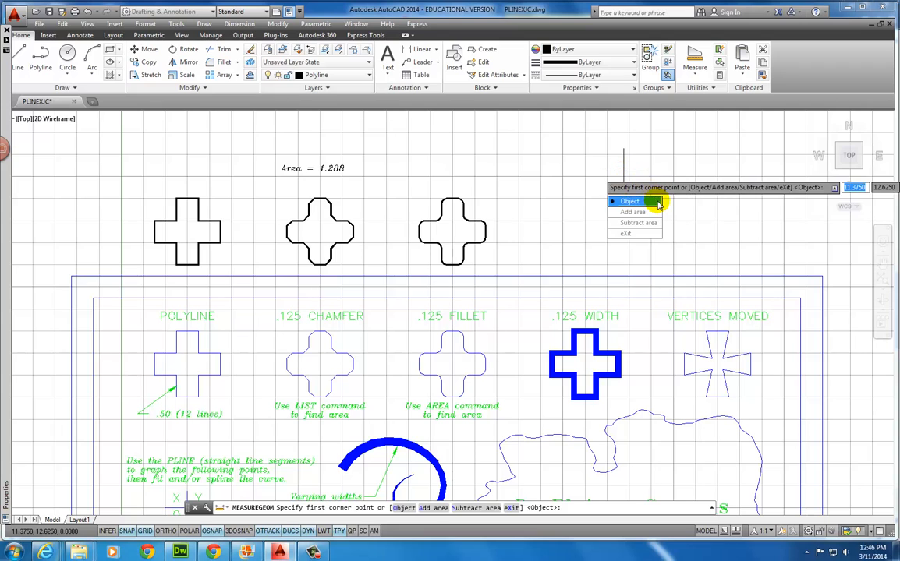
click(635, 201)
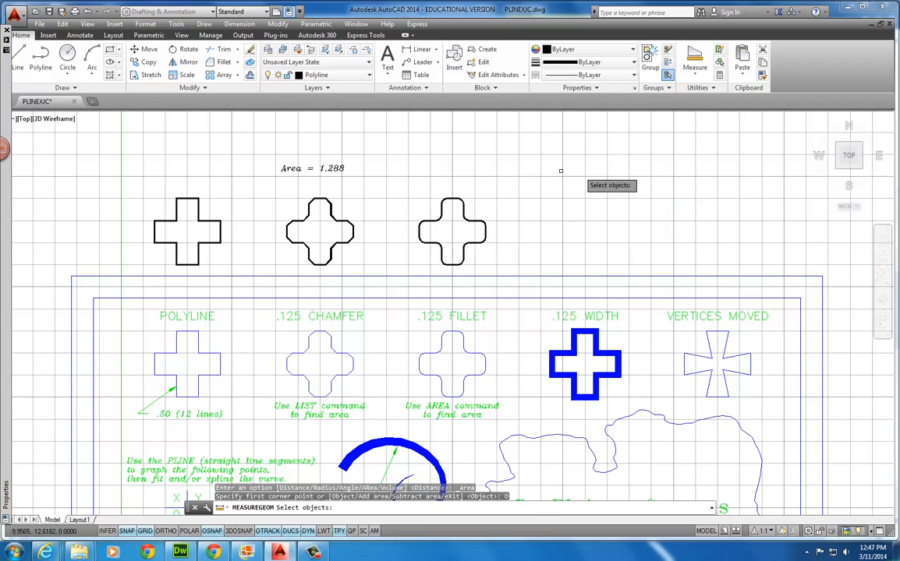
click(450, 200)
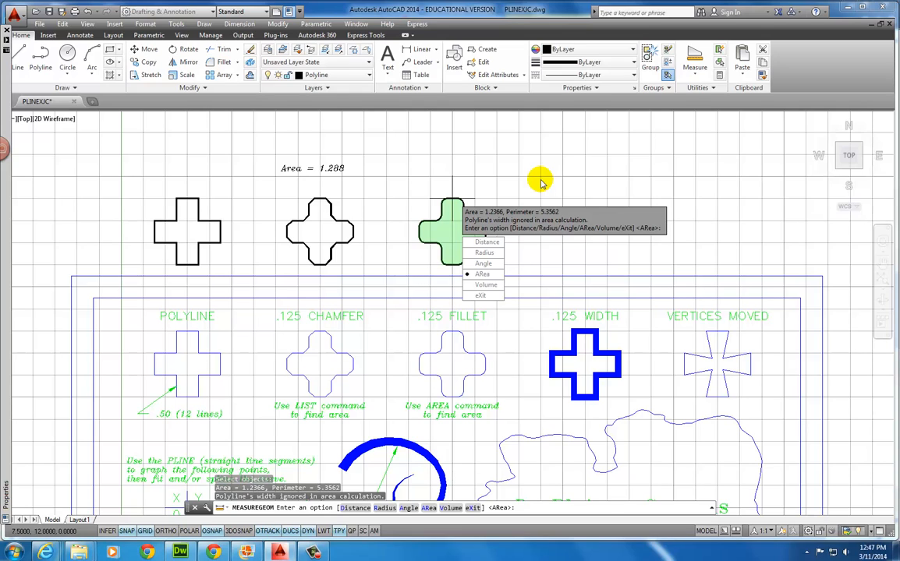
key(Return)
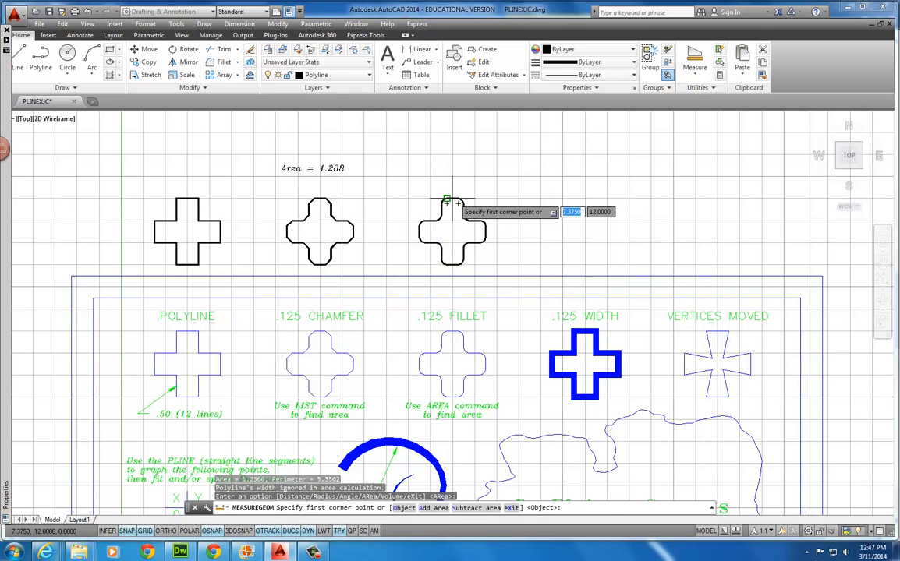
Place a multiline text label 'Area=1.2366' in a box above the filleted third cross
click(76, 35)
click(26, 59)
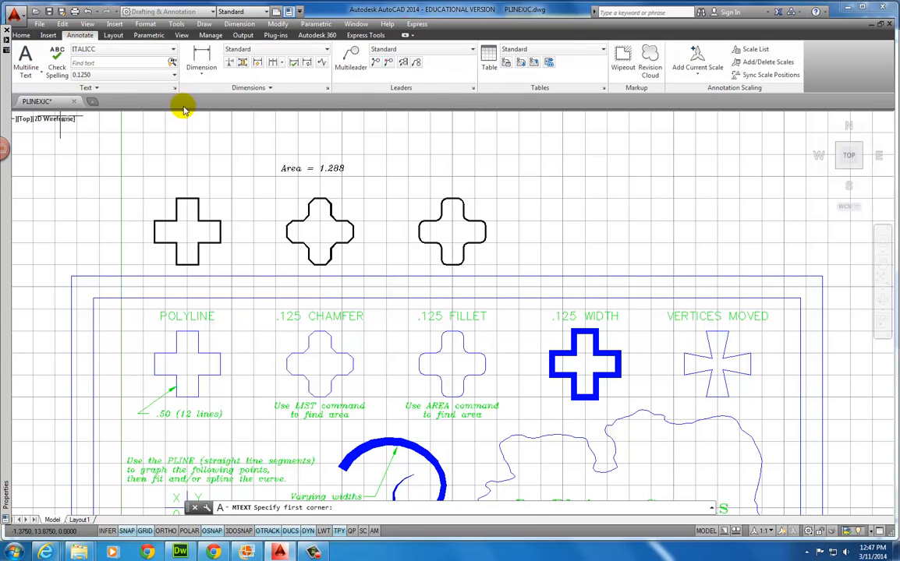
click(419, 155)
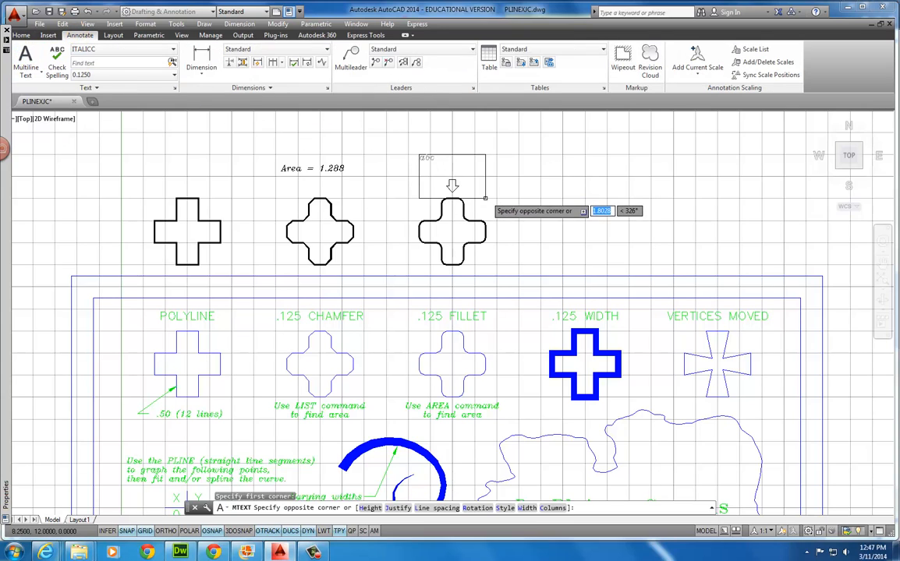
click(499, 193)
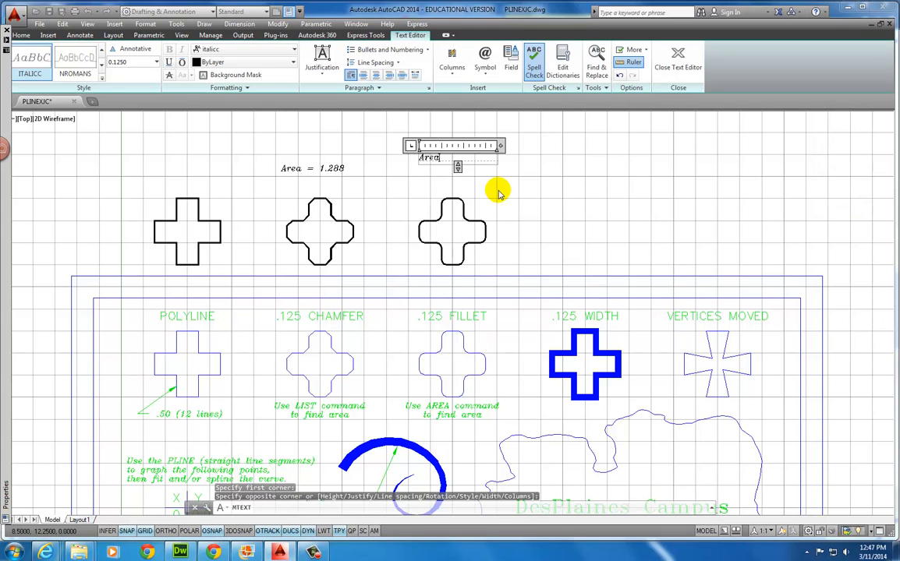
text(Area=1)
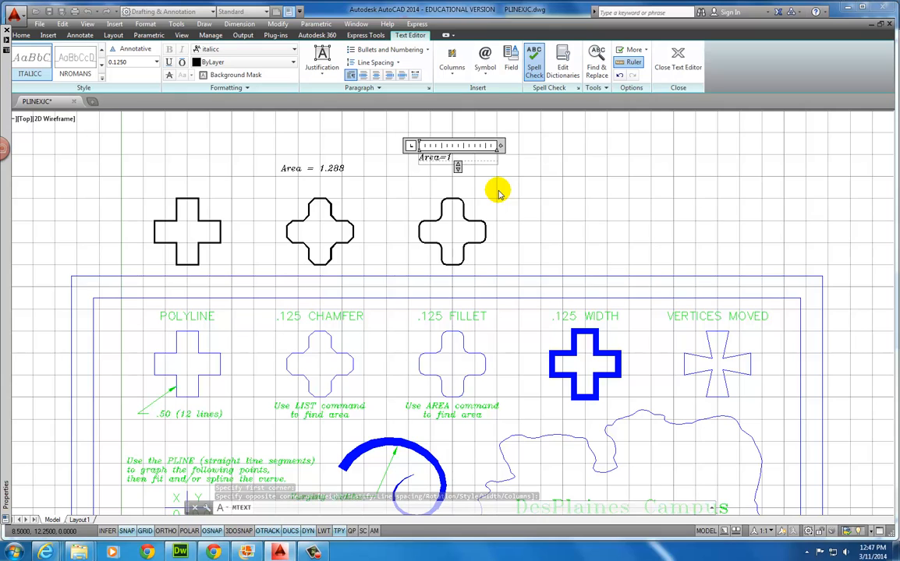
text(.236)
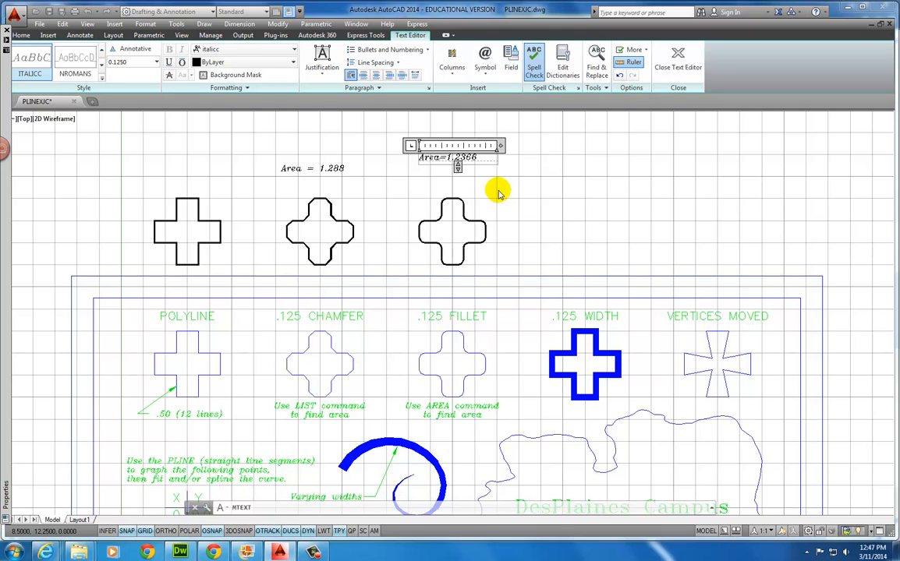
text(6)
click(678, 58)
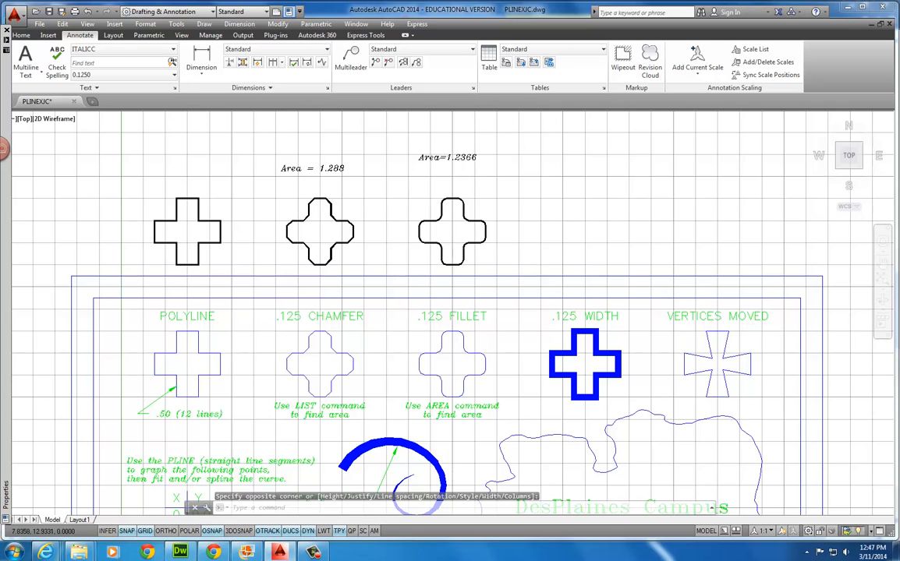
click(419, 156)
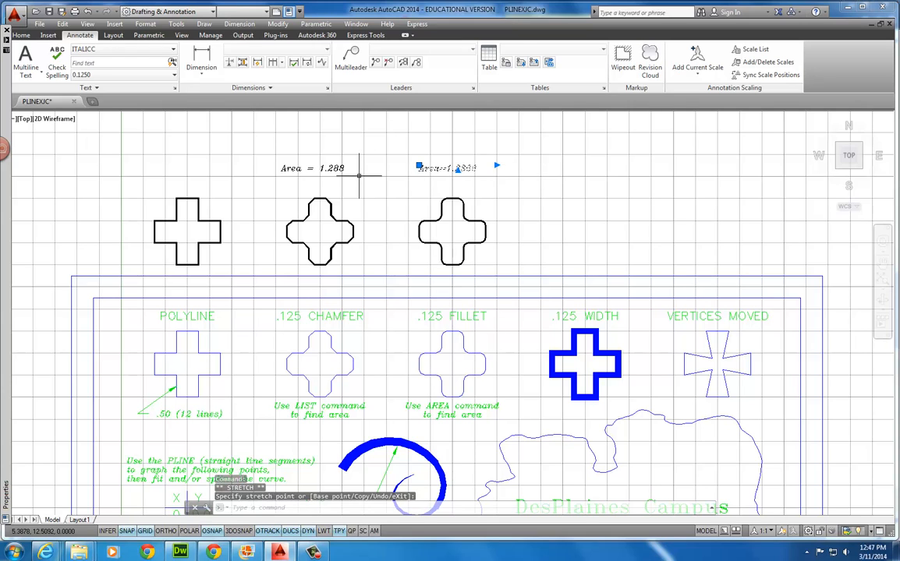
key(Escape)
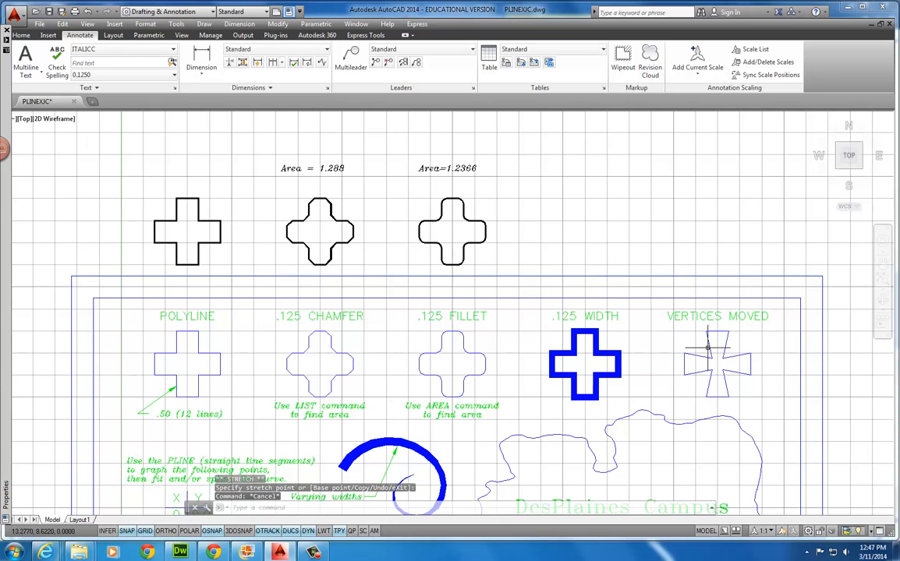
Copy the plain left cross twice, above the .125 WIDTH and VERTICES MOVED examples
click(22, 36)
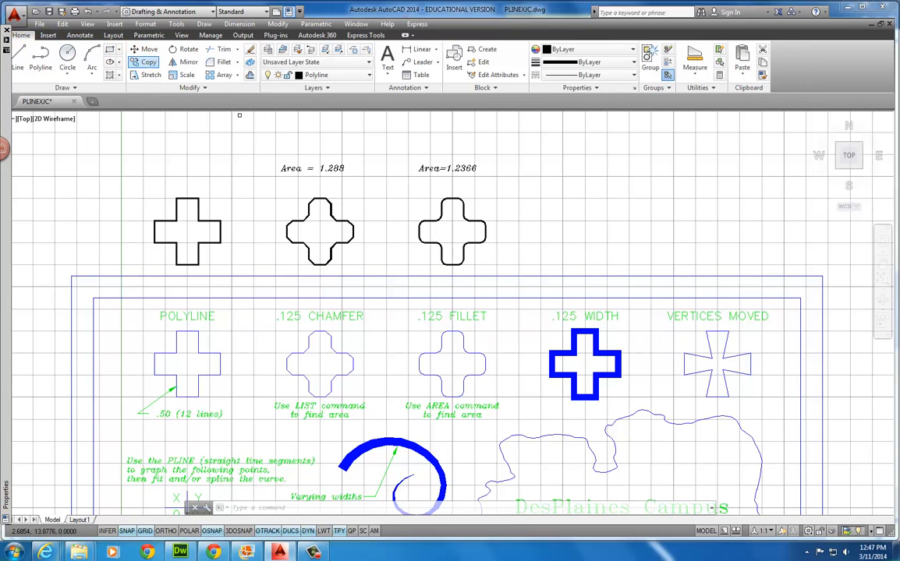
click(145, 62)
click(231, 186)
click(145, 258)
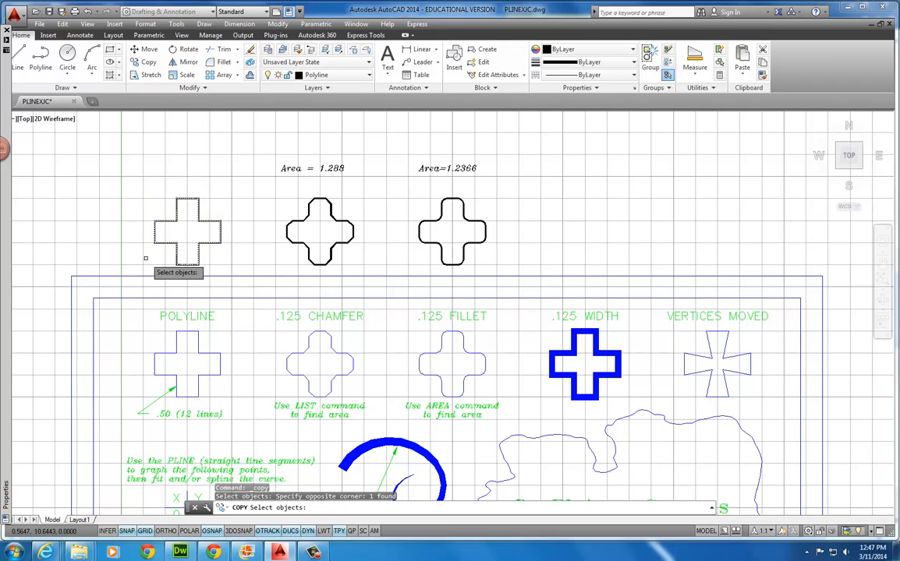
key(Return)
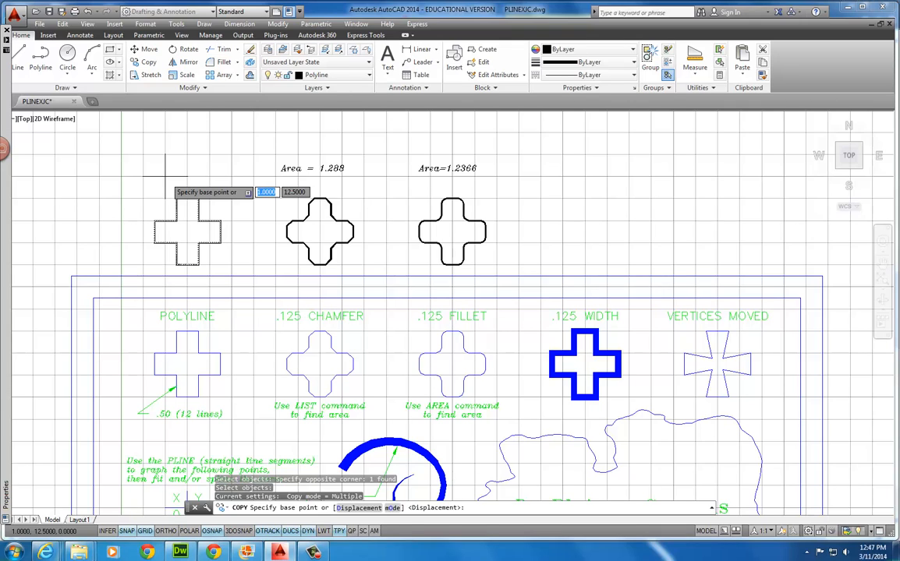
click(187, 231)
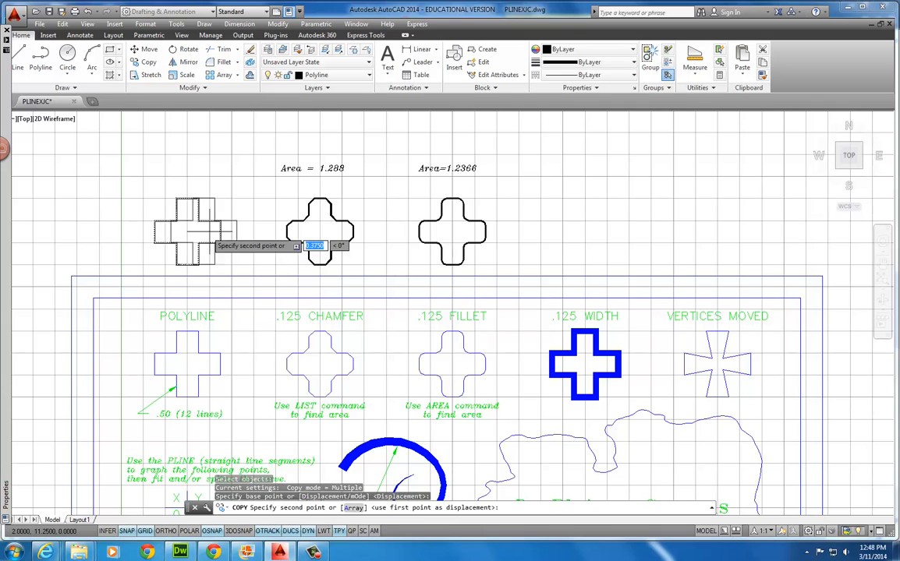
click(584, 231)
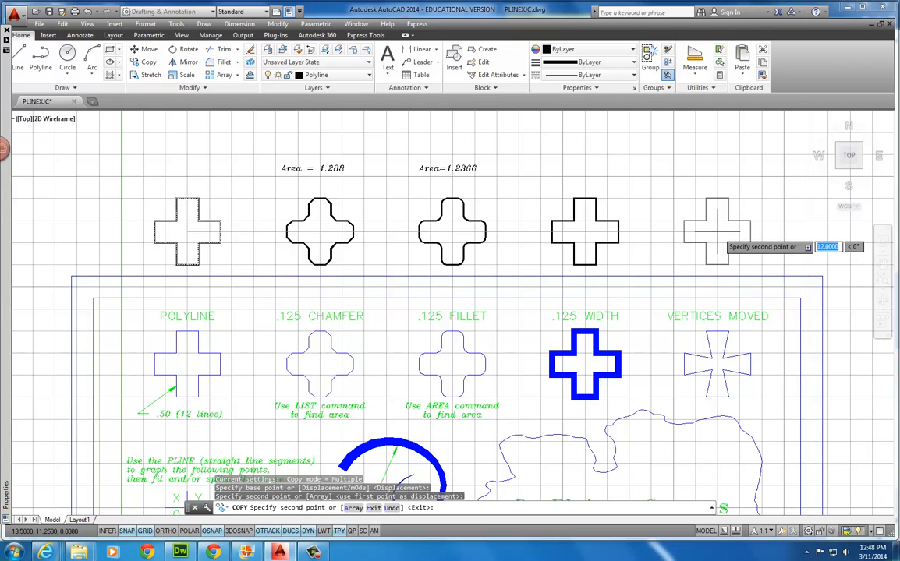
click(716, 232)
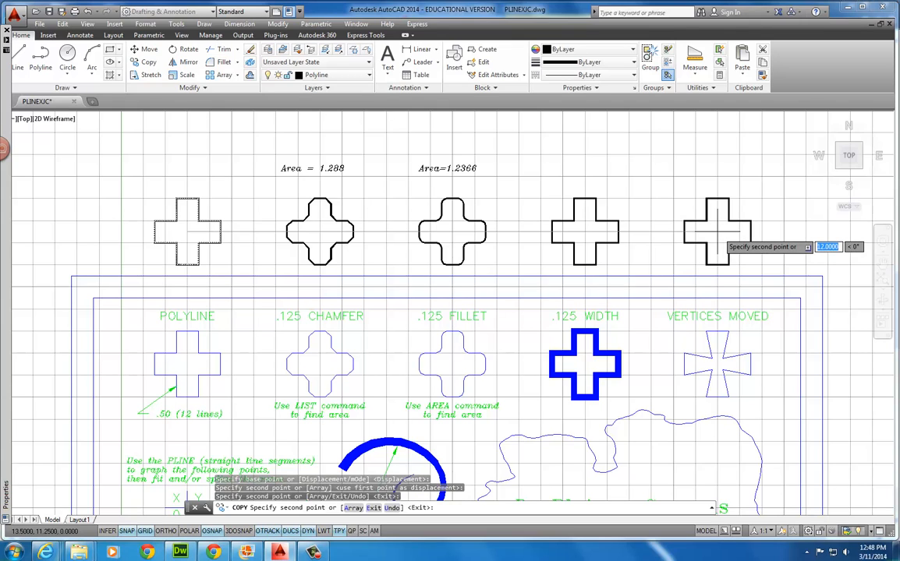
key(Escape)
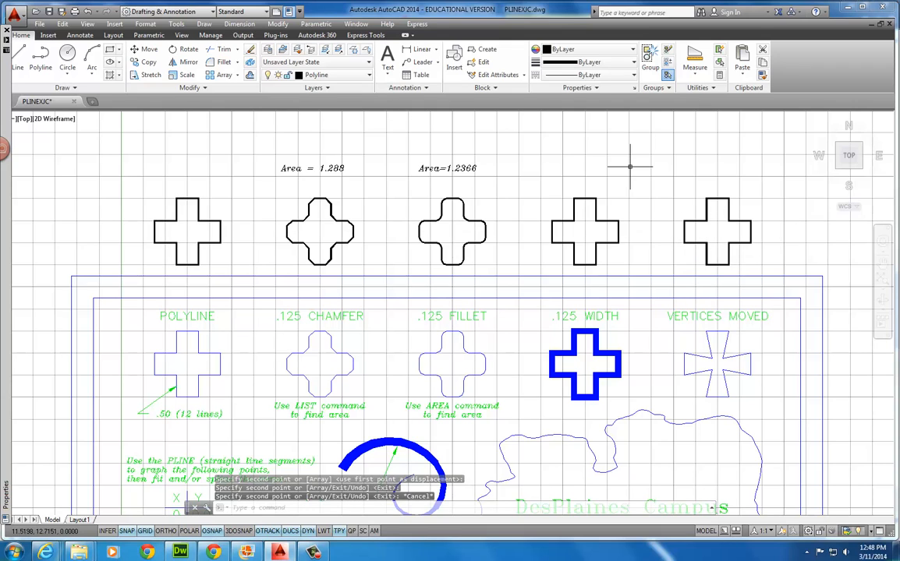
Turn on lineweight display (LWT) and switch off OSNAP, OTRACK and DUCS on the status bar
click(589, 202)
key(Escape)
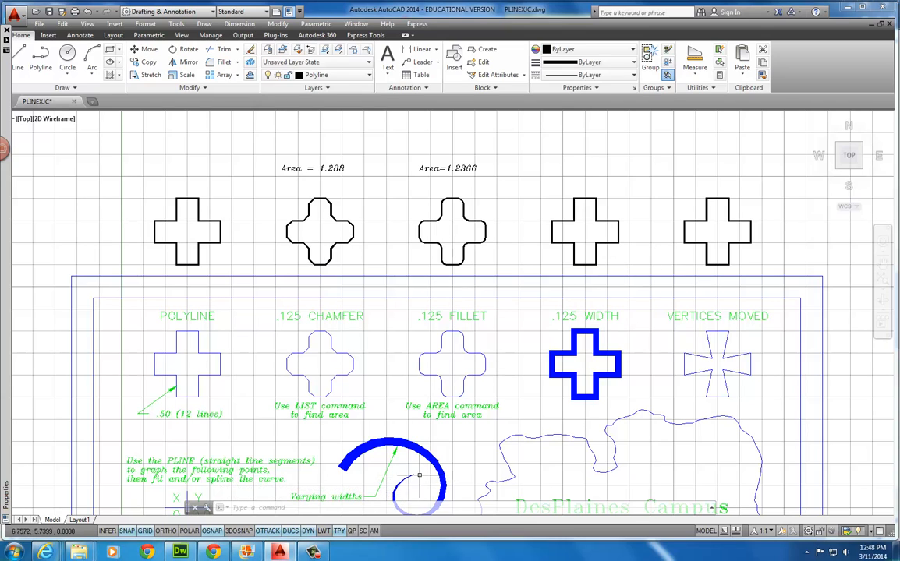
click(323, 531)
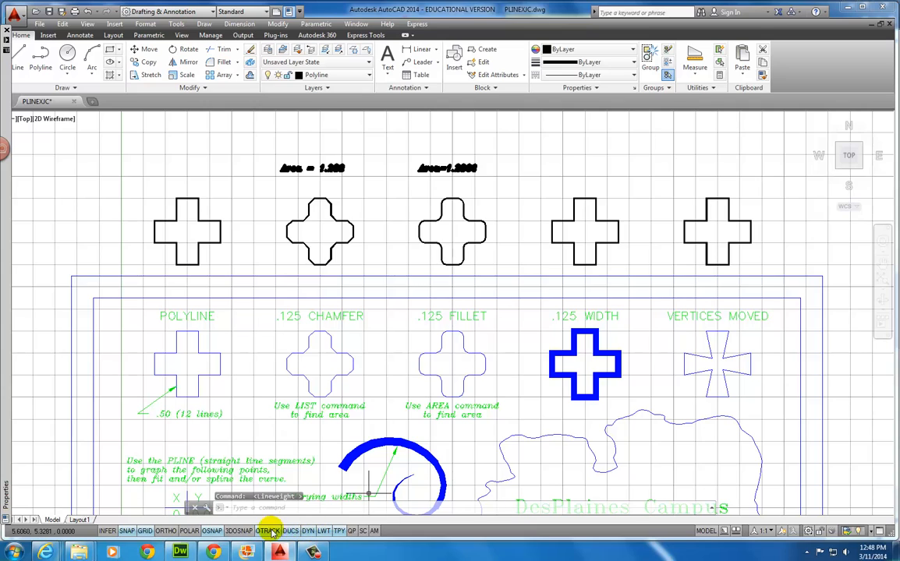
click(211, 532)
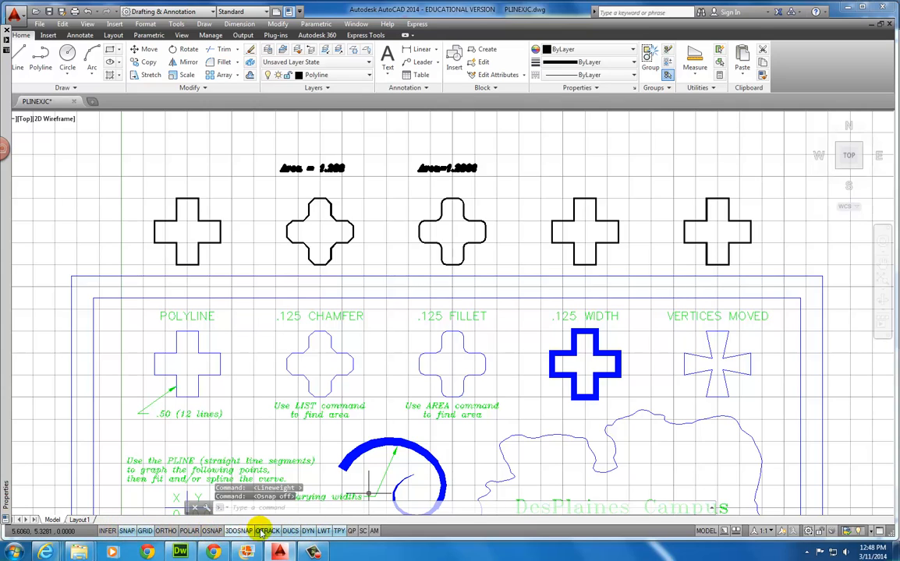
click(266, 530)
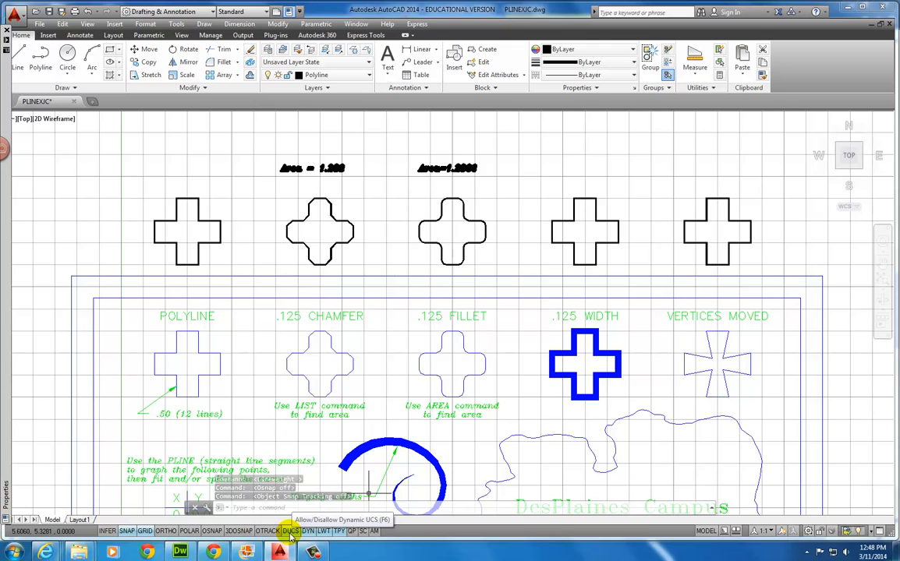
click(291, 531)
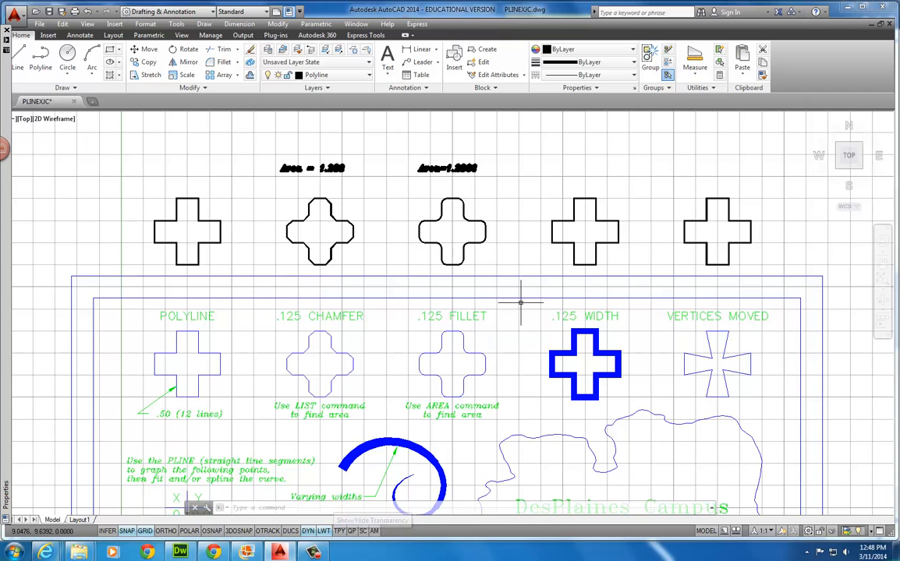
middle_drag(519, 230, 414, 257)
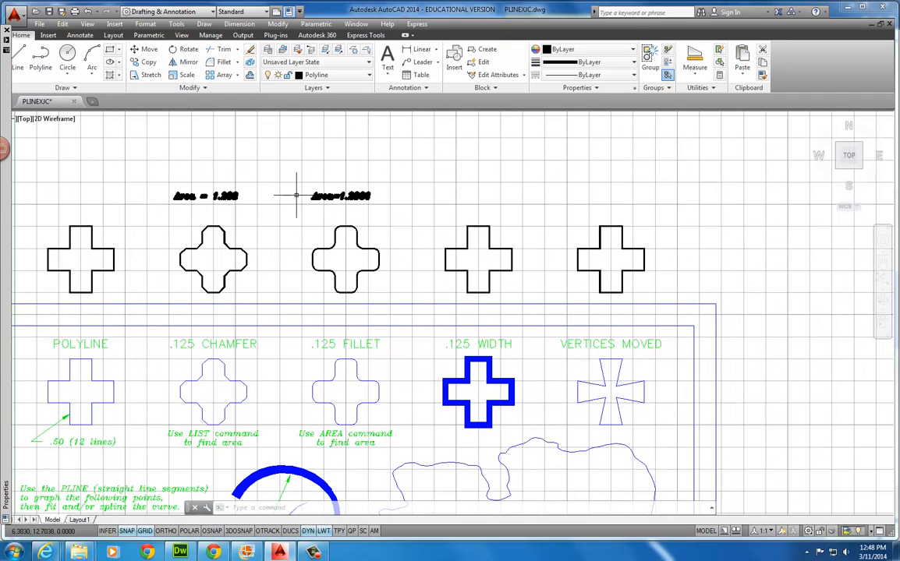
scroll(358, 196, up, 4)
scroll(358, 197, up, 2)
scroll(358, 197, down, 2)
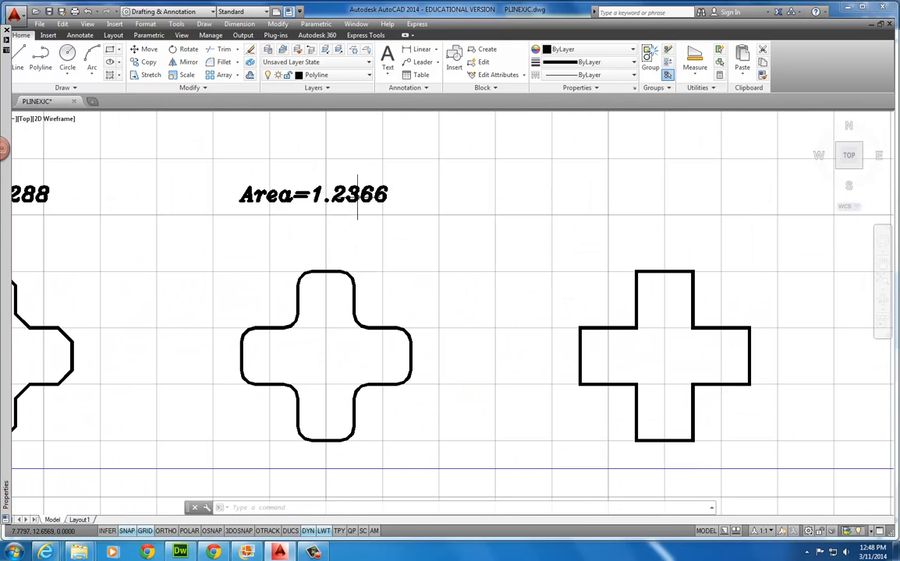
middle_drag(224, 216, 370, 208)
scroll(354, 230, down, 2)
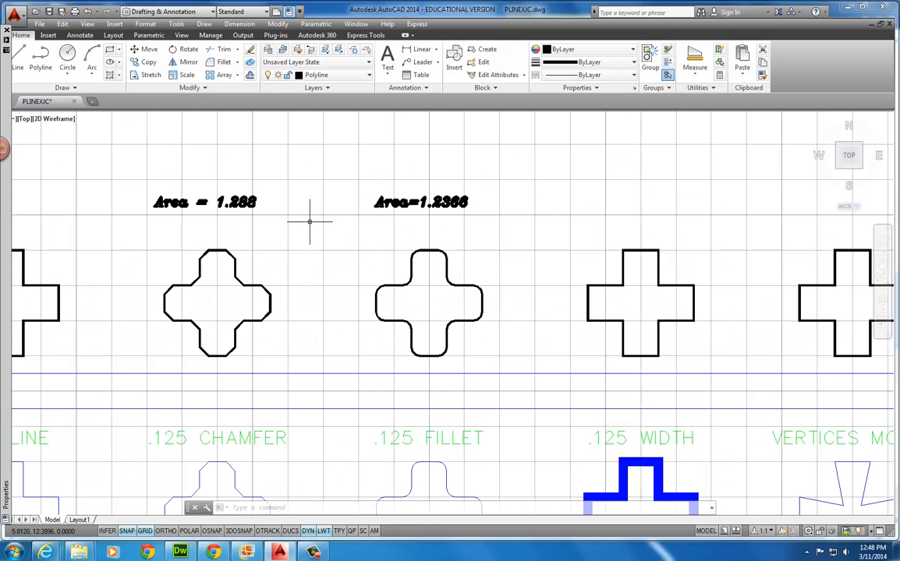
click(392, 202)
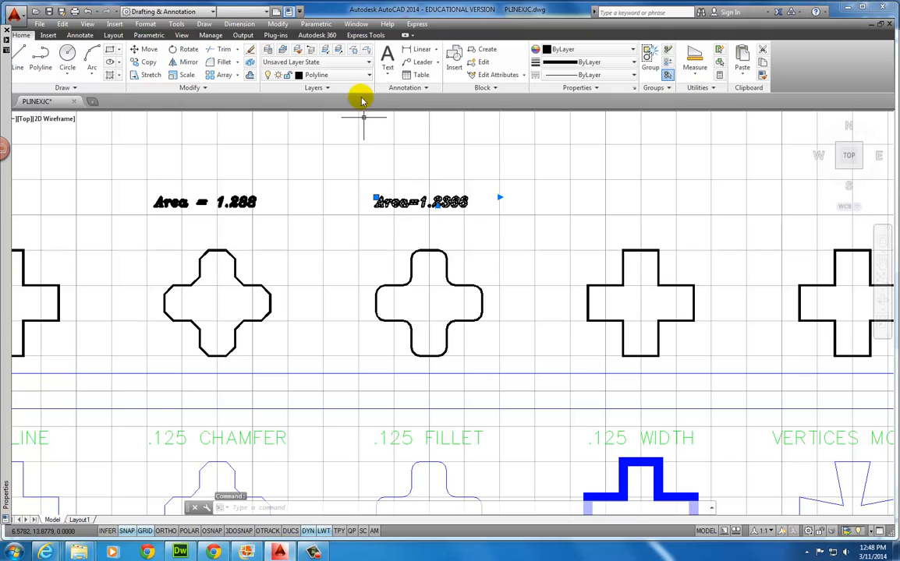
click(368, 75)
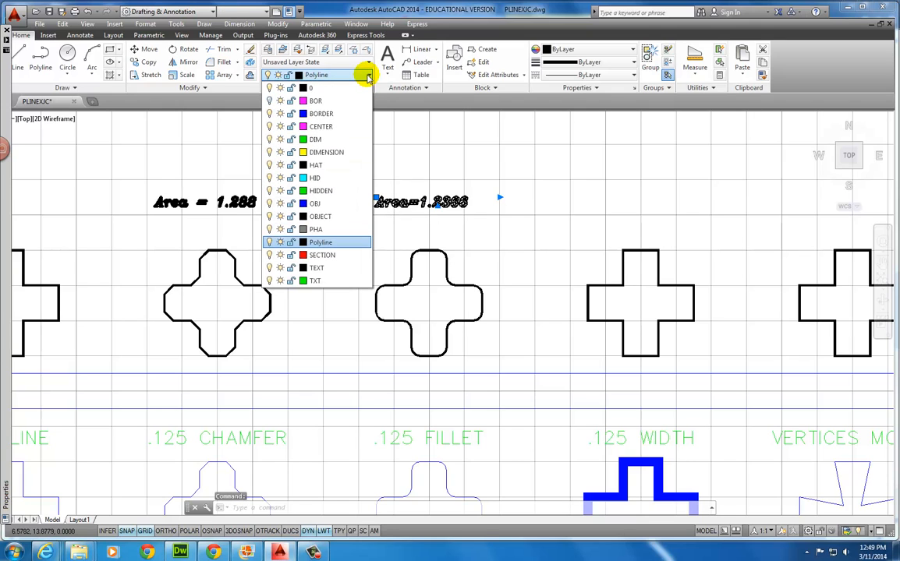
click(320, 281)
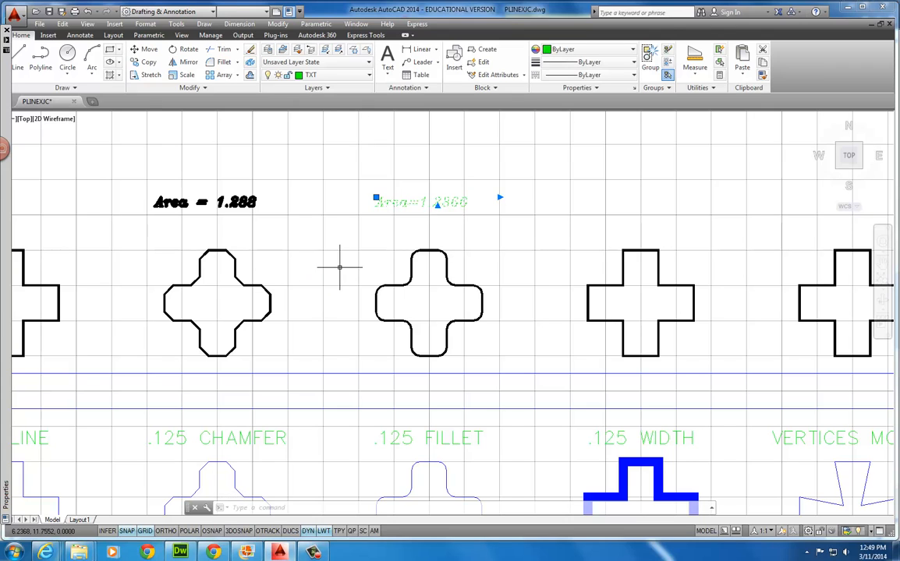
key(Escape)
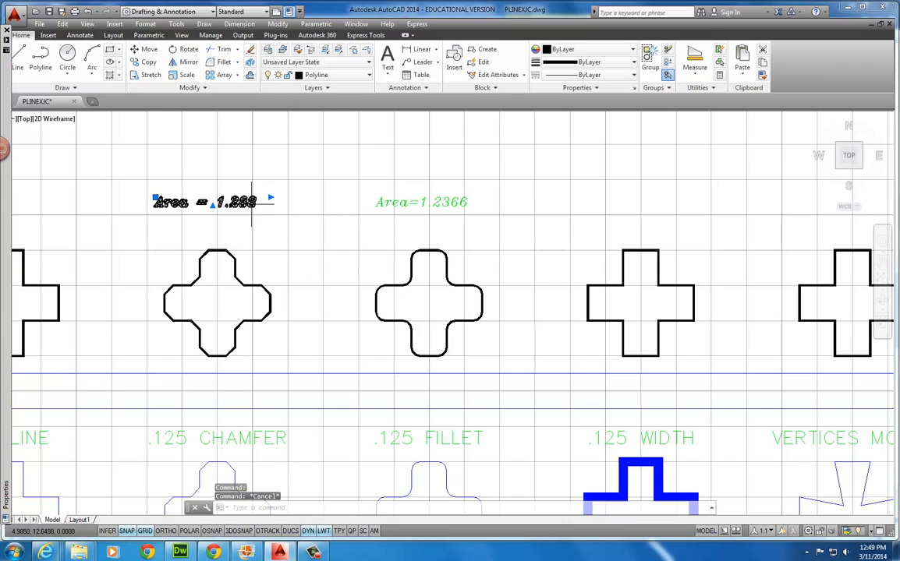
click(366, 75)
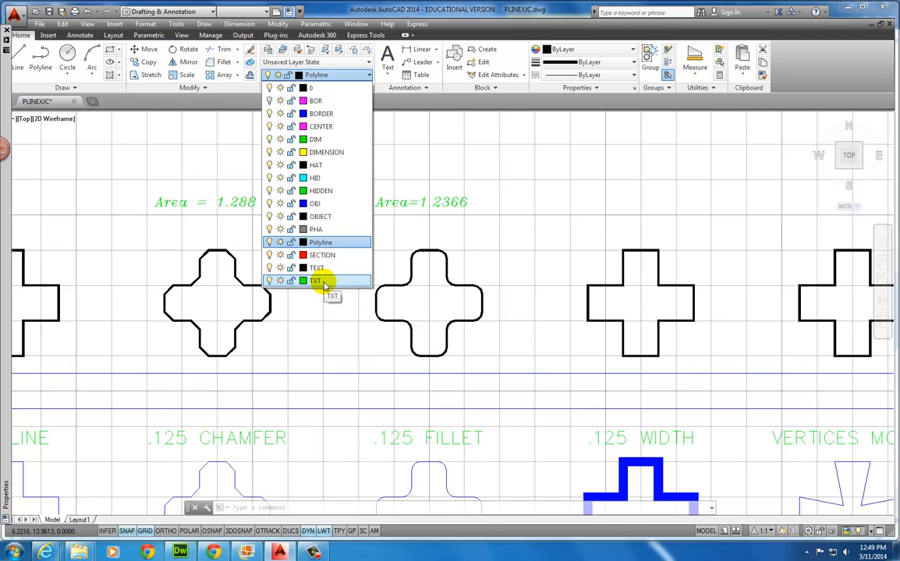
key(Escape)
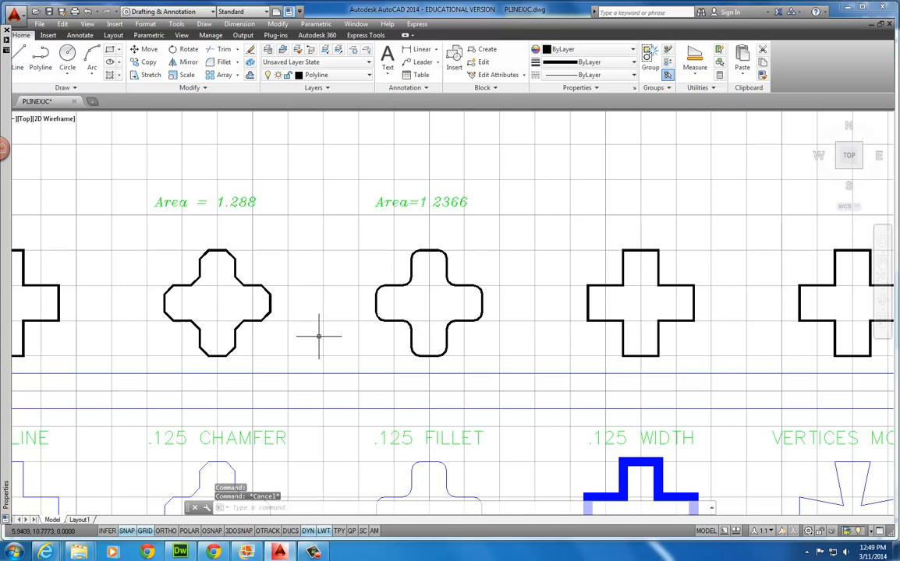
mouse_move(521, 259)
middle_down()
mouse_move(476, 255)
mouse_move(400, 279)
middle_up()
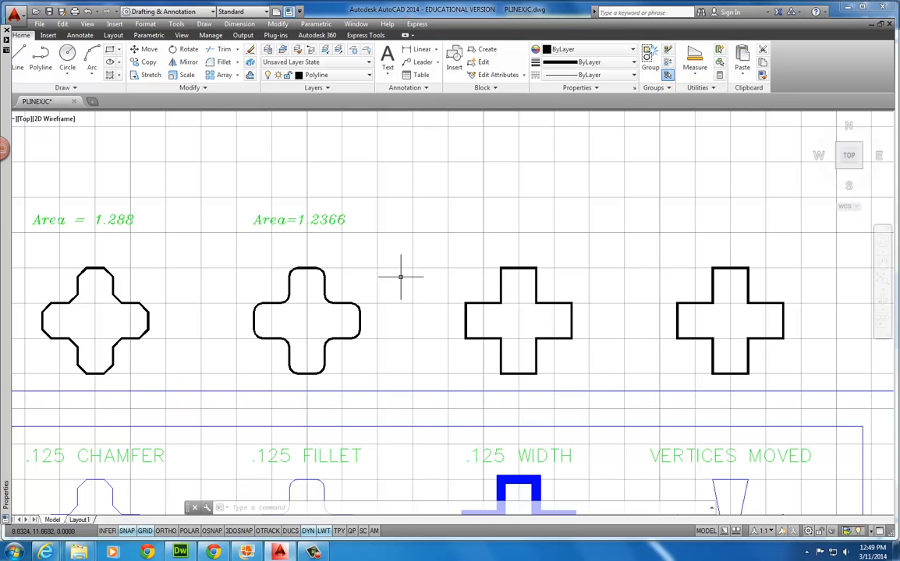
mouse_move(400, 277)
middle_down()
mouse_move(407, 267)
mouse_move(317, 171)
mouse_move(276, 187)
middle_up()
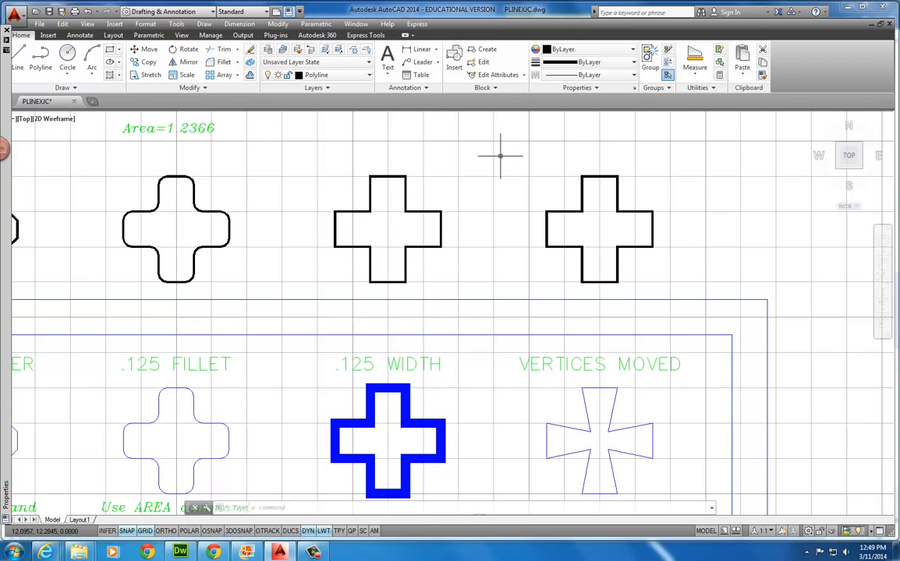
Use PEDIT to give the fourth cross a uniform polyline width of .125
text(pedit)
key(Return)
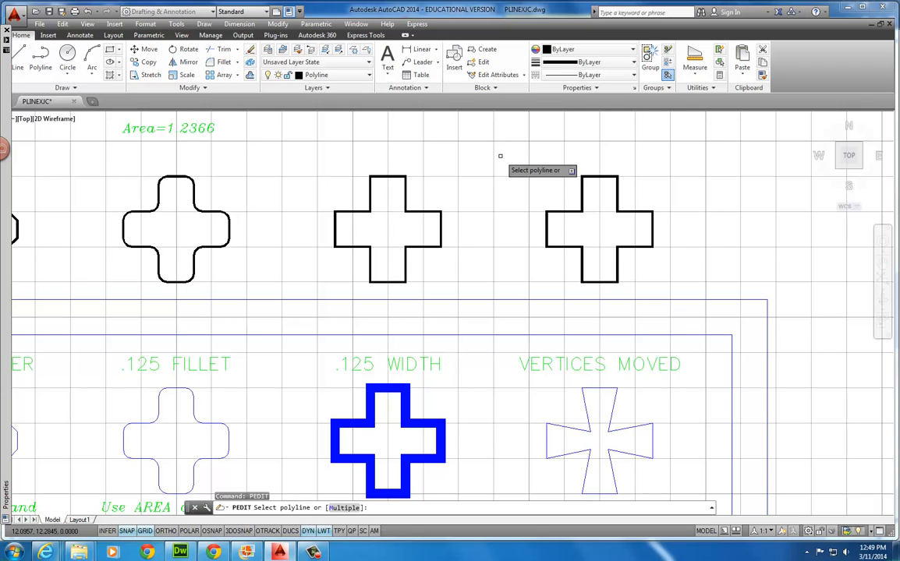
click(395, 179)
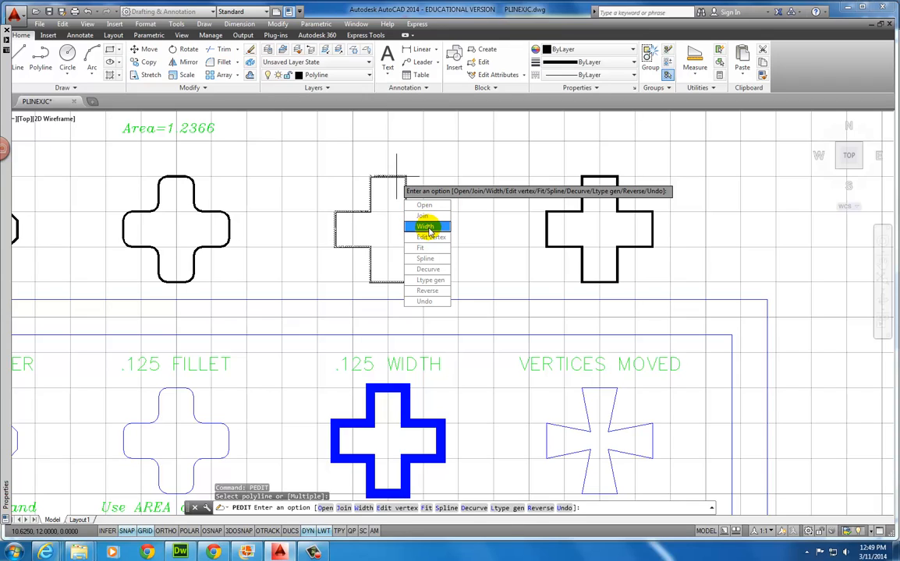
click(427, 227)
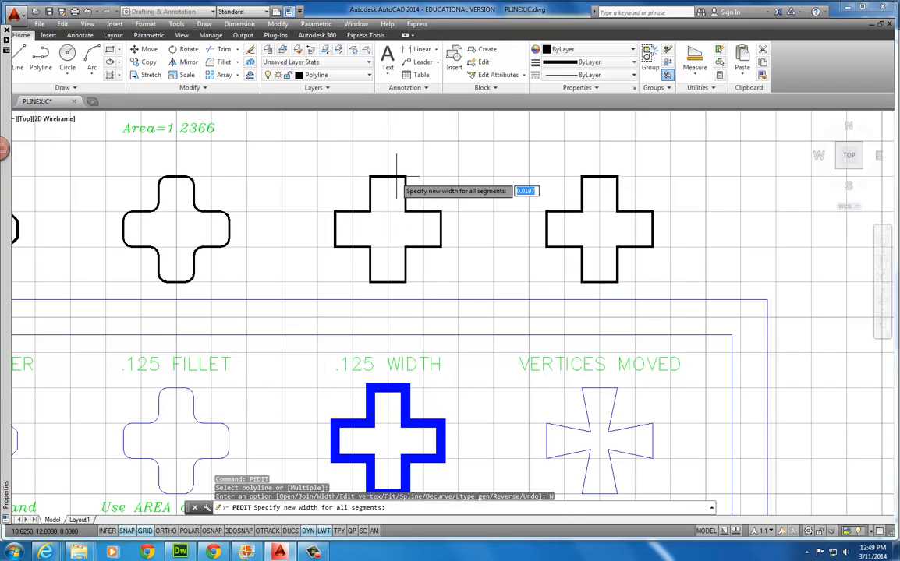
text(.125)
key(Return)
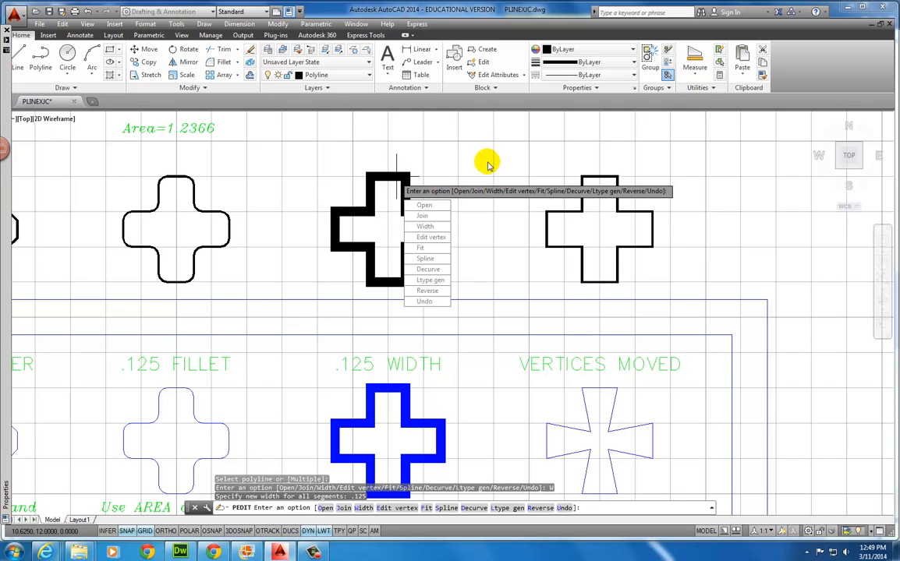
key(Escape)
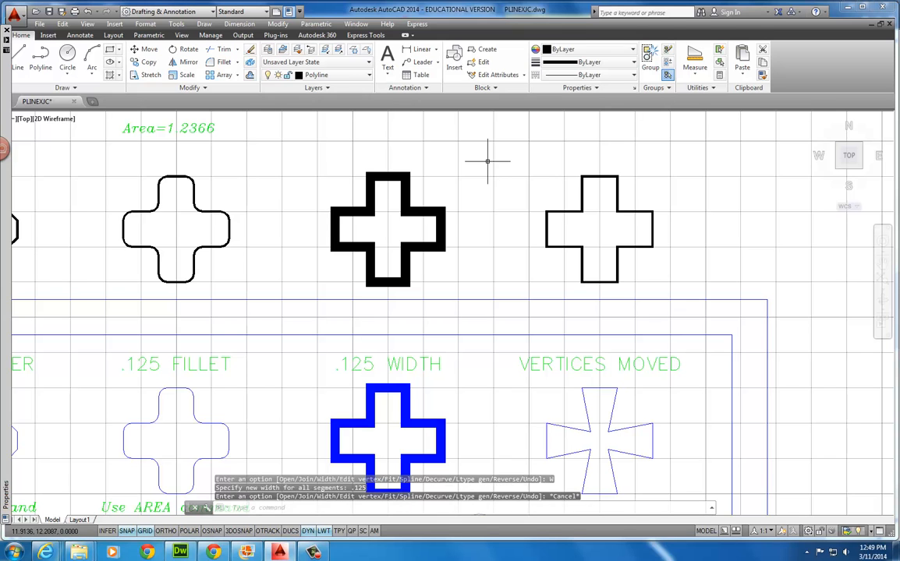
middle_drag(487, 161, 314, 141)
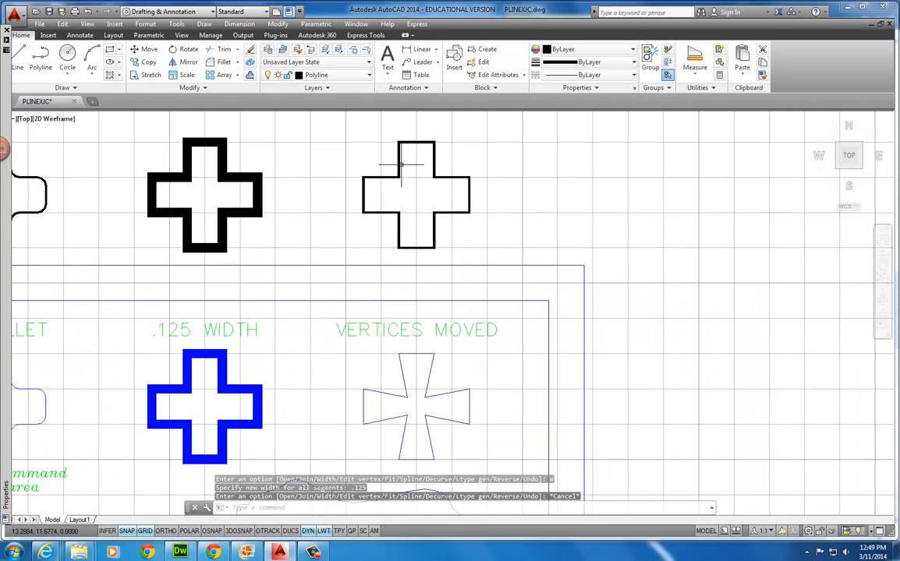
Drag the fifth cross's four inner corner grips inward toward its centre
click(399, 165)
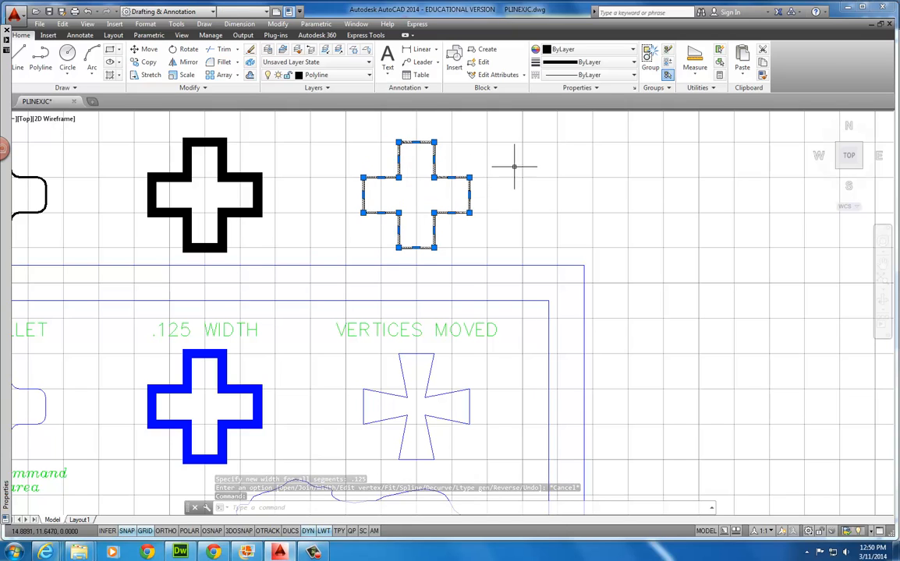
click(433, 178)
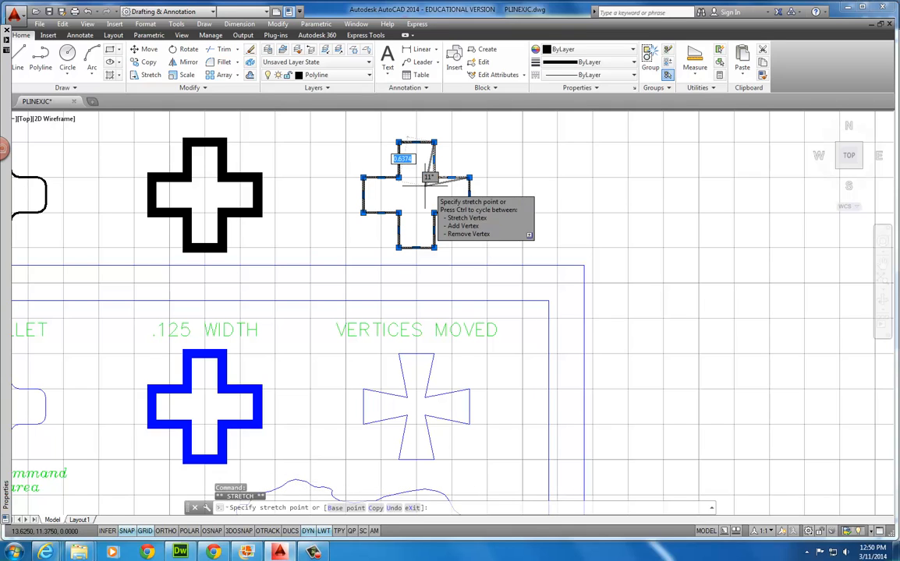
click(425, 185)
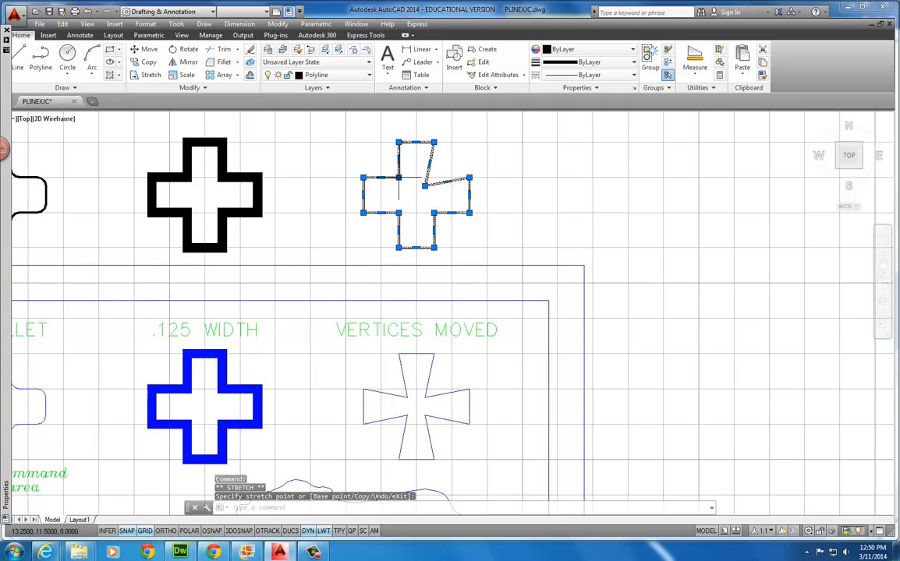
click(398, 178)
click(407, 185)
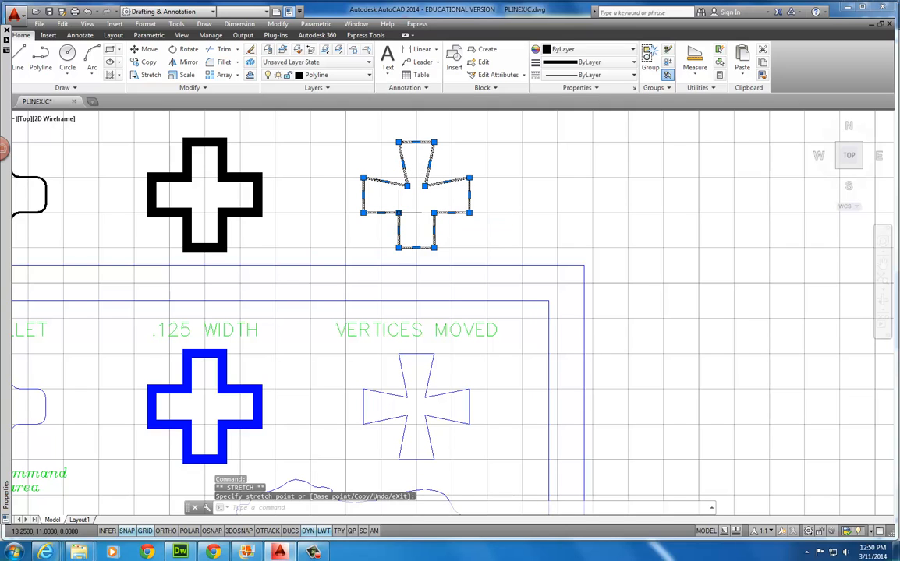
click(407, 204)
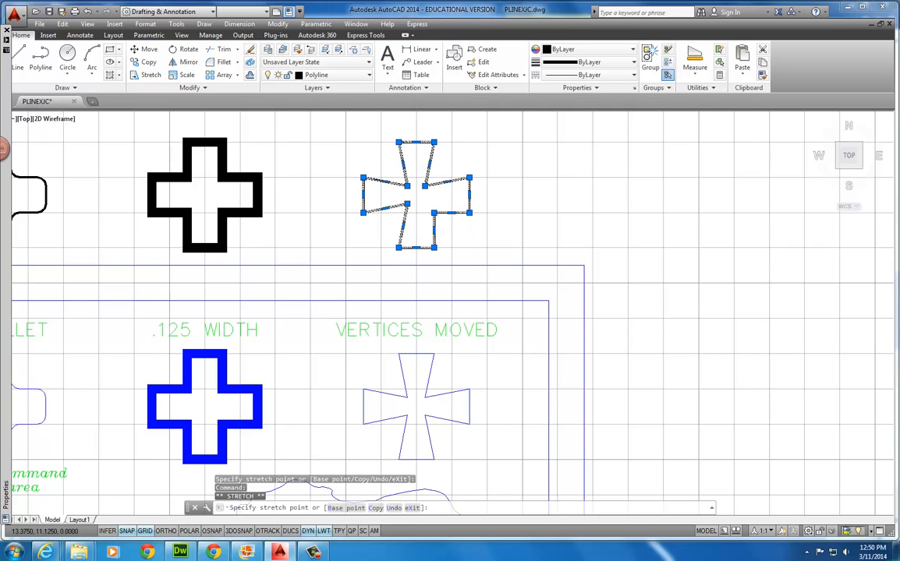
click(434, 213)
click(424, 204)
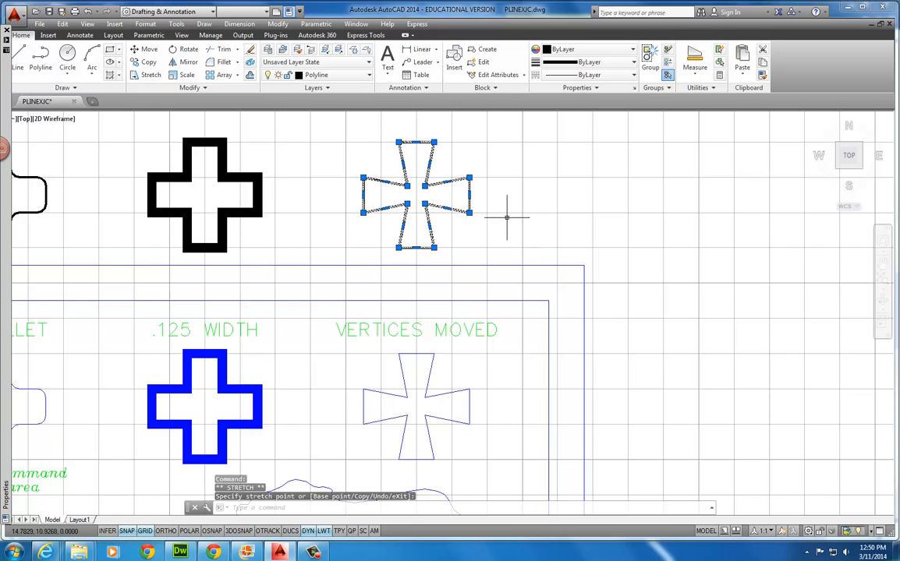
key(Escape)
scroll(483, 226, down, 3)
scroll(383, 299, up, 1)
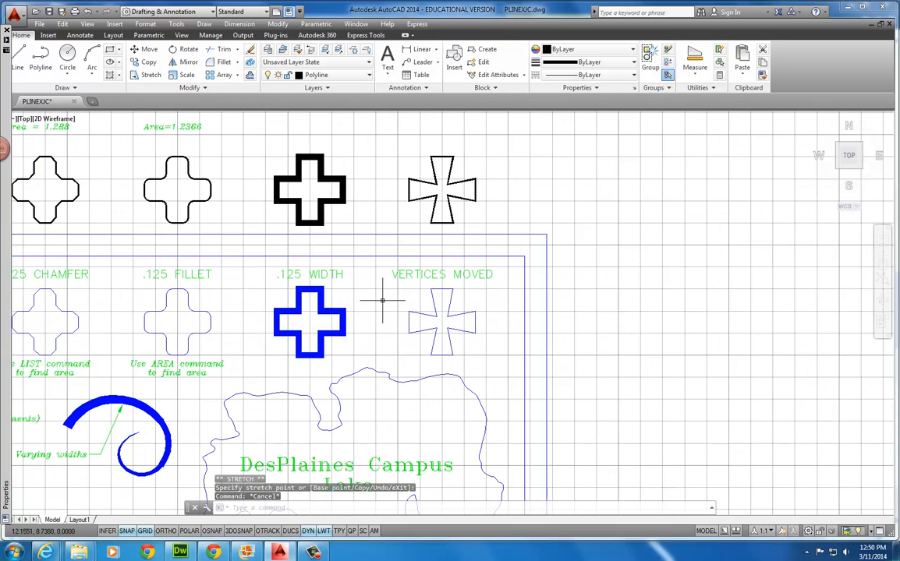
scroll(382, 299, down, 2)
middle_drag(338, 310, 439, 198)
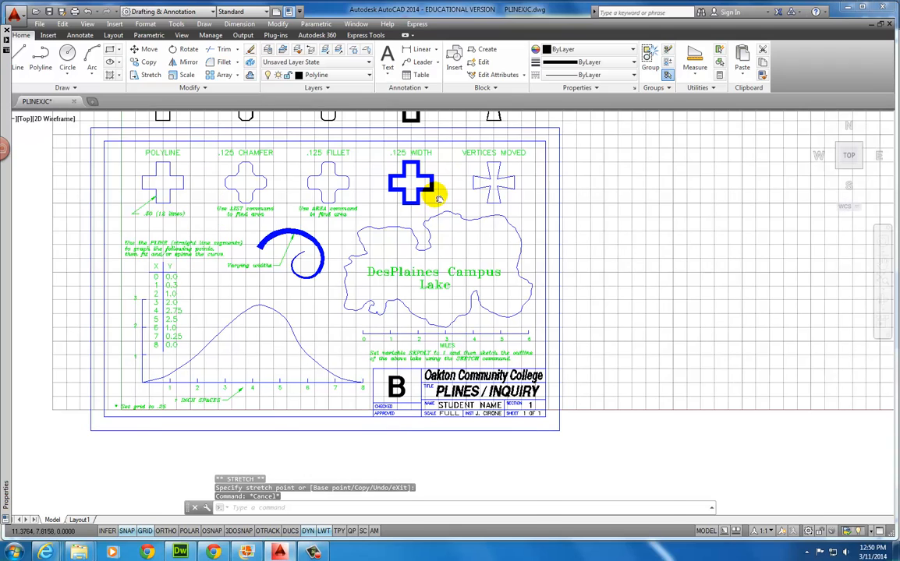
Zoom in on the DesPlaines Campus Lake outline and start the SKETCH command
click(355, 259)
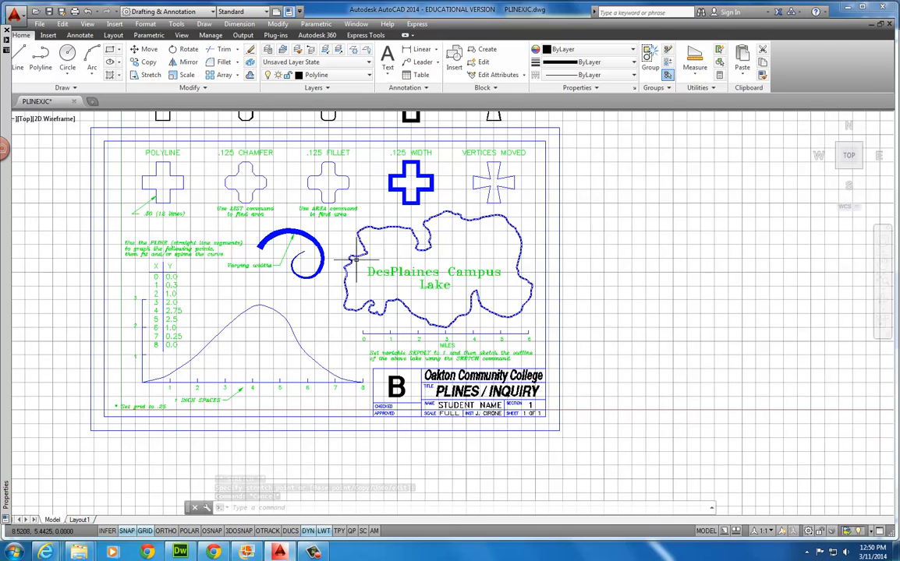
key(Escape)
key(Escape)
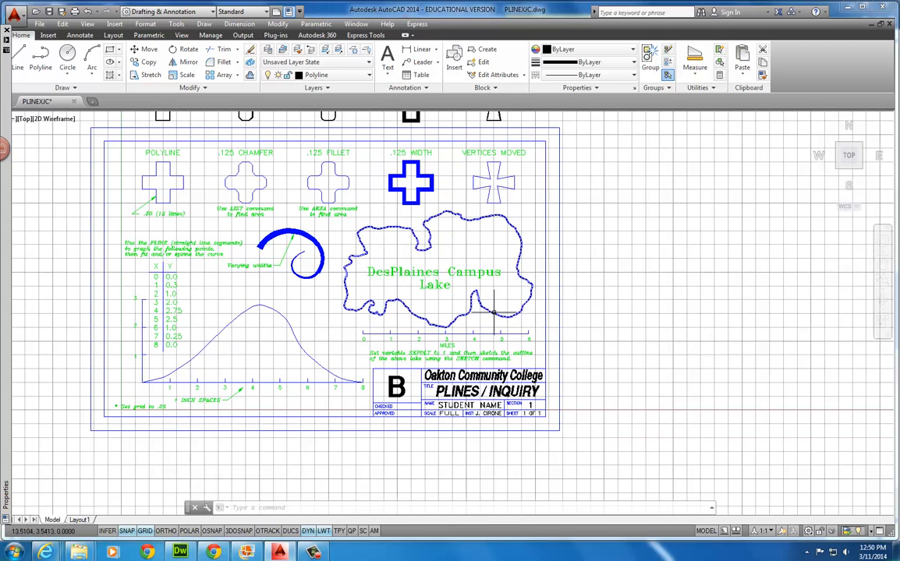
scroll(482, 295, up, 4)
middle_drag(422, 253, 402, 291)
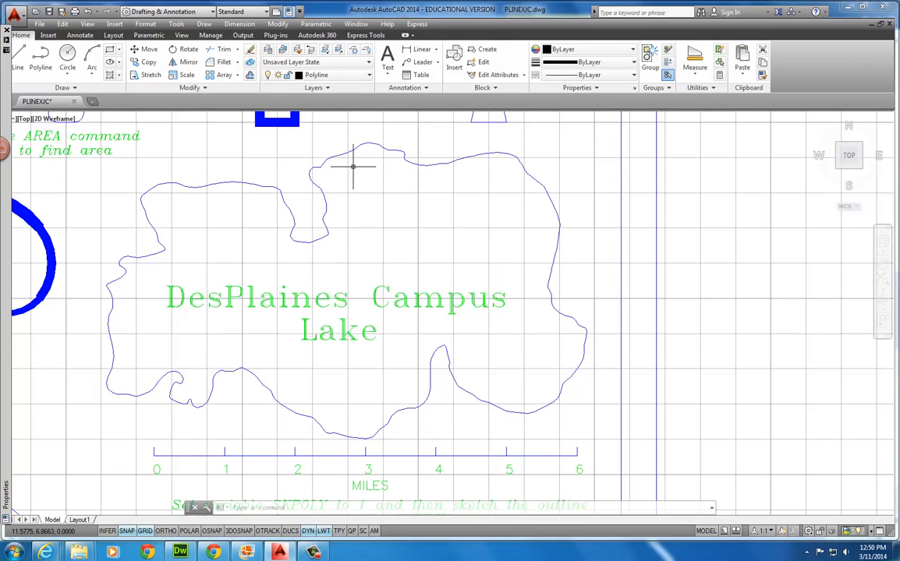
click(74, 86)
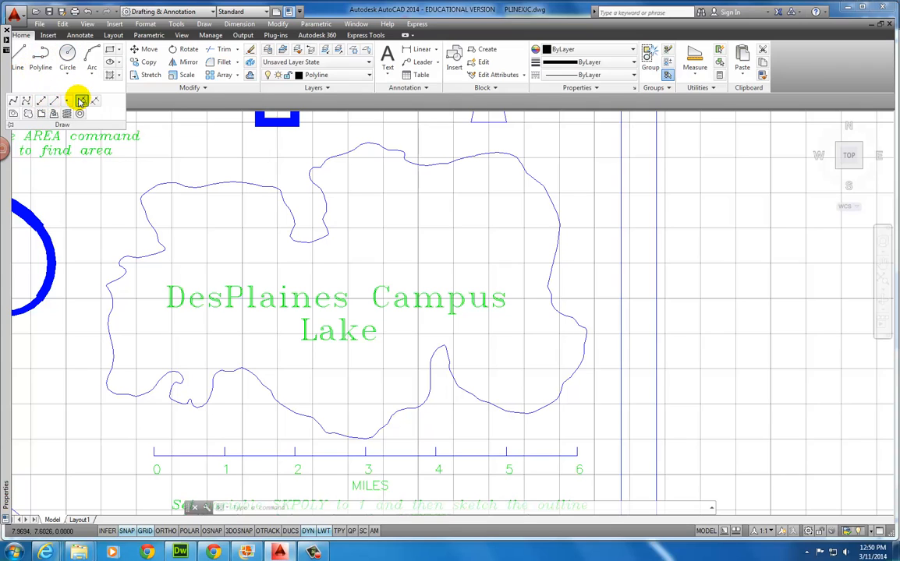
key(Escape)
key(Escape)
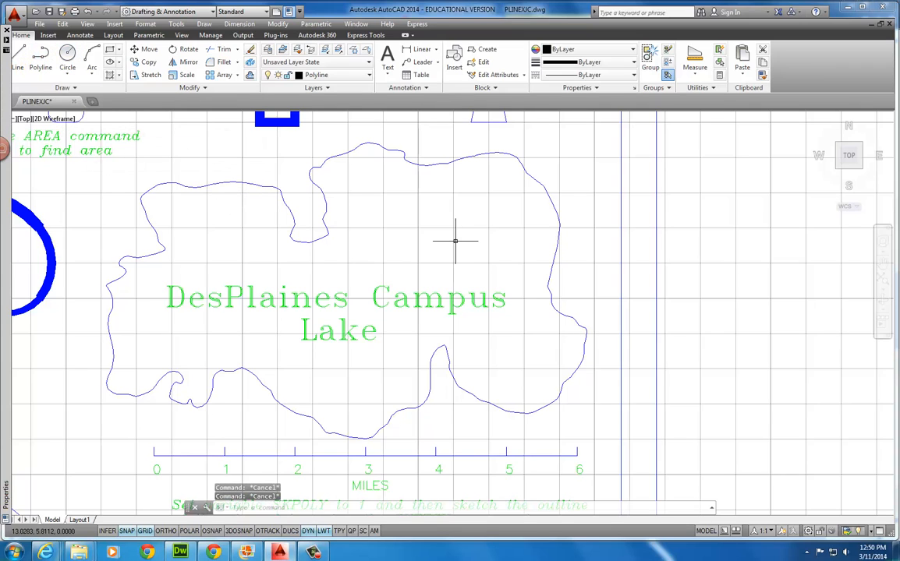
text(sketch)
key(Return)
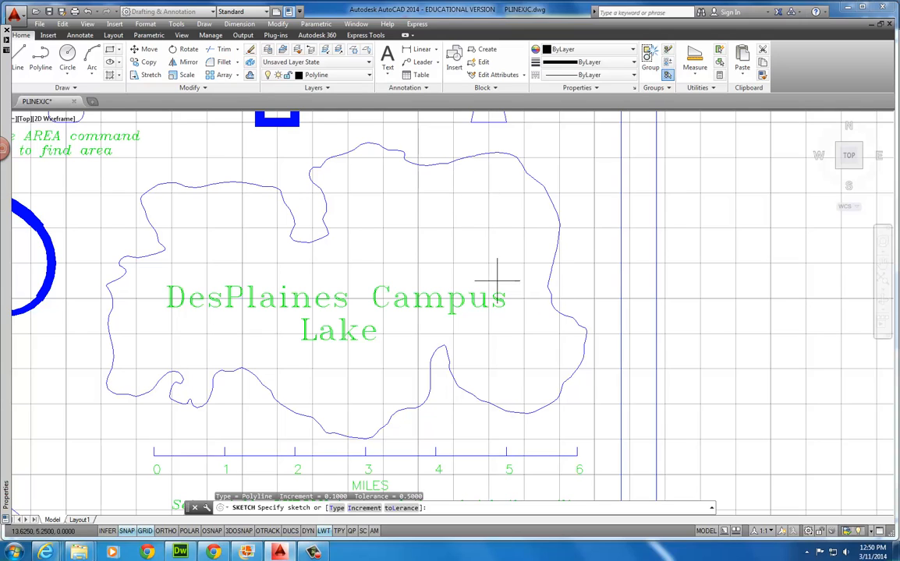
click(700, 297)
mouse_move(735, 219)
mouse_down()
mouse_move(823, 245)
mouse_move(806, 290)
mouse_up()
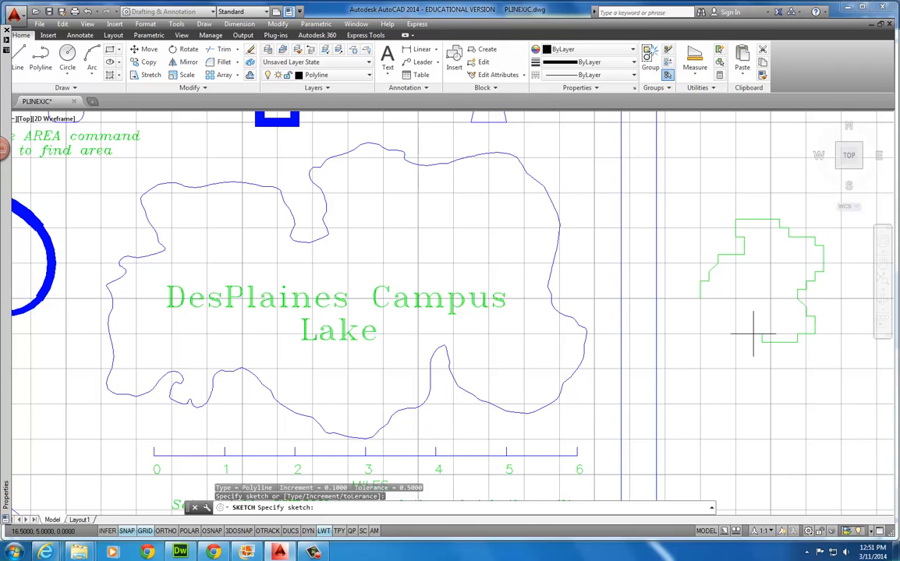
drag(753, 334, 709, 299)
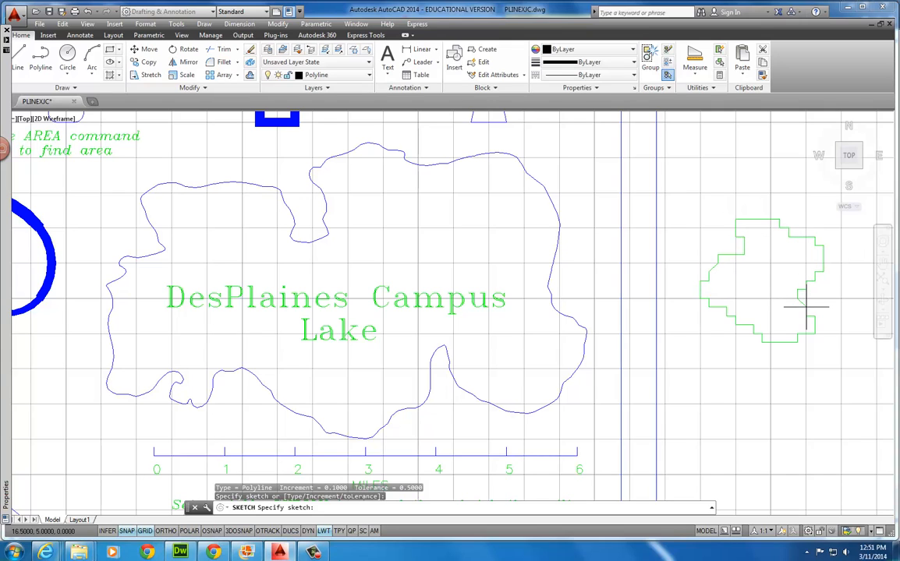
key(Return)
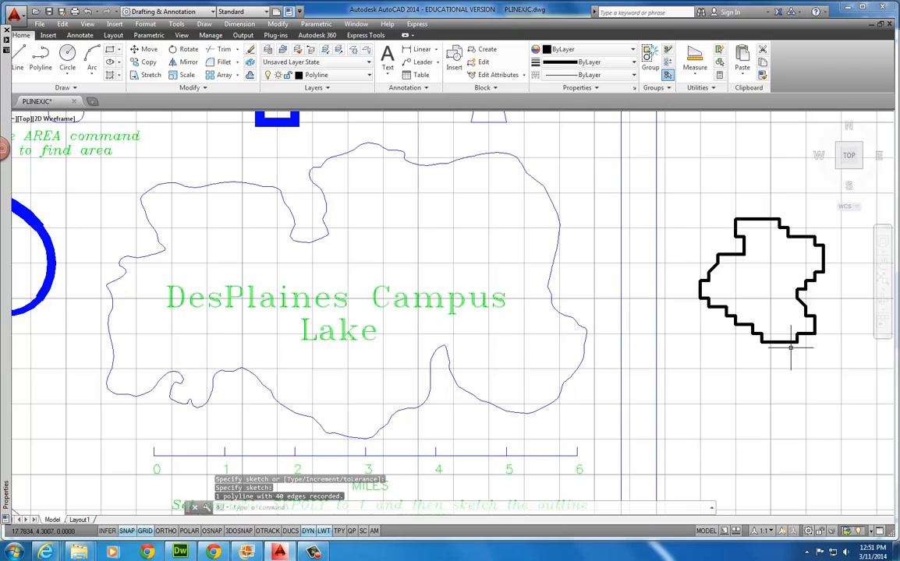
click(784, 341)
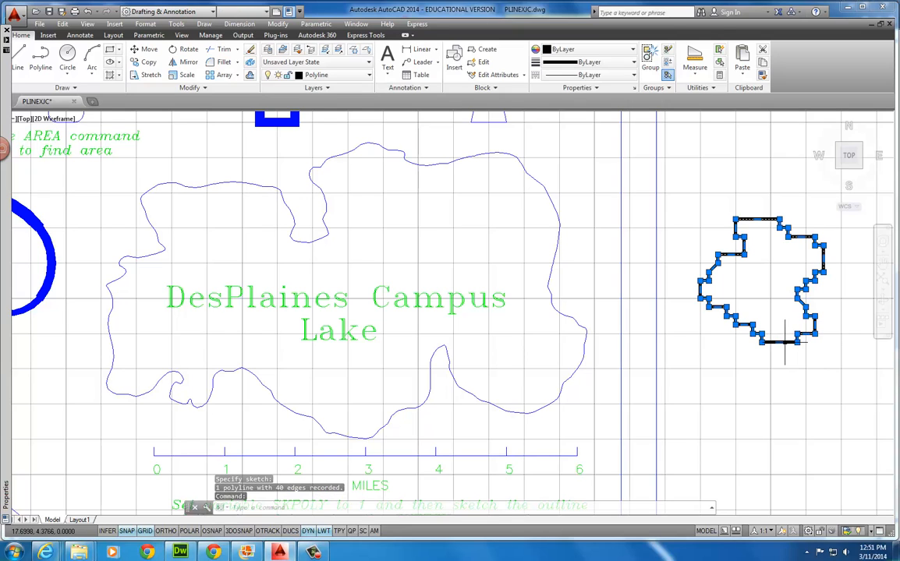
key(Delete)
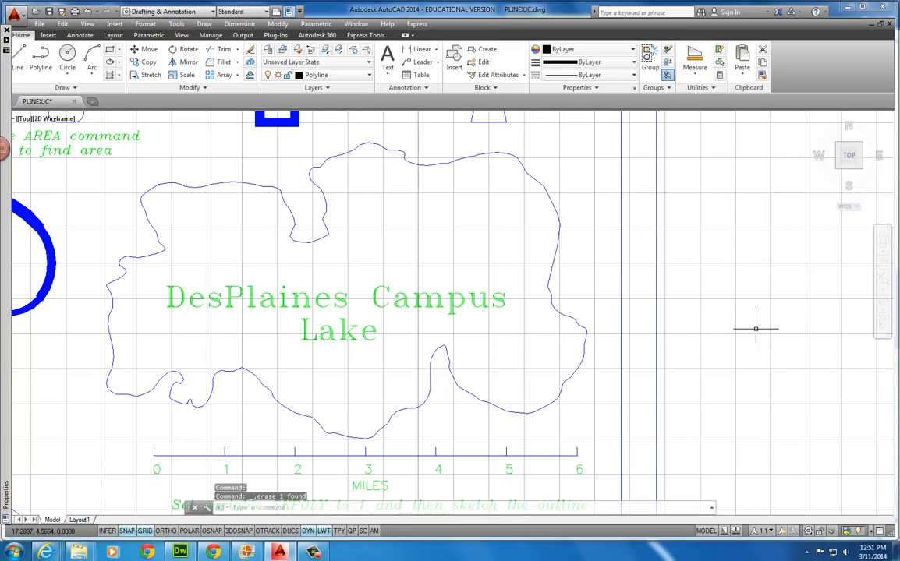
Sketch a practice freehand outline beside the lake with a .05 increment and grid snap off
text(sket)
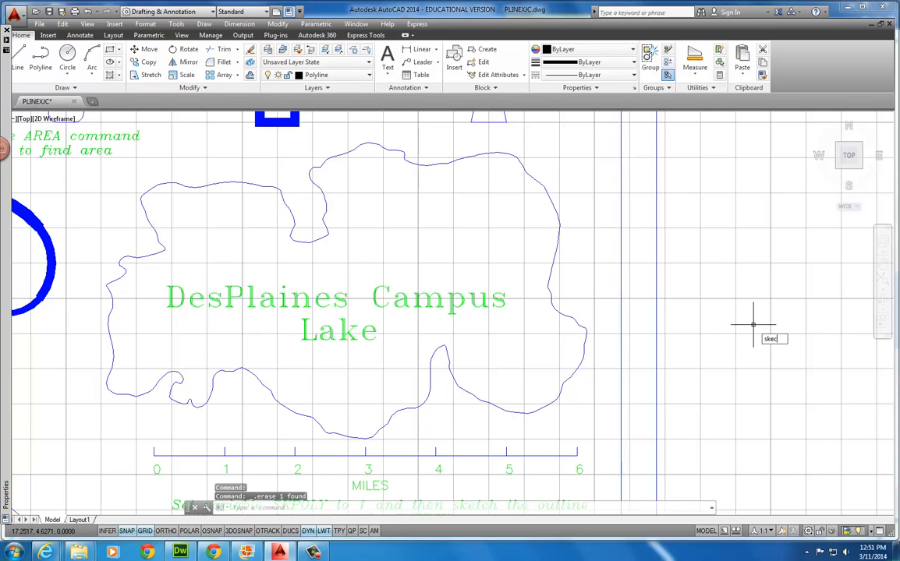
key(Return)
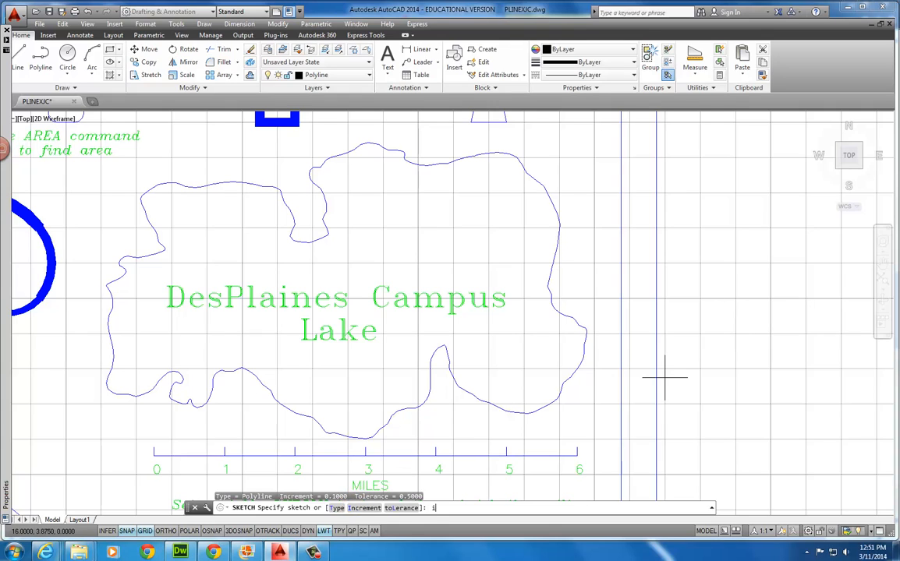
text(i)
key(Return)
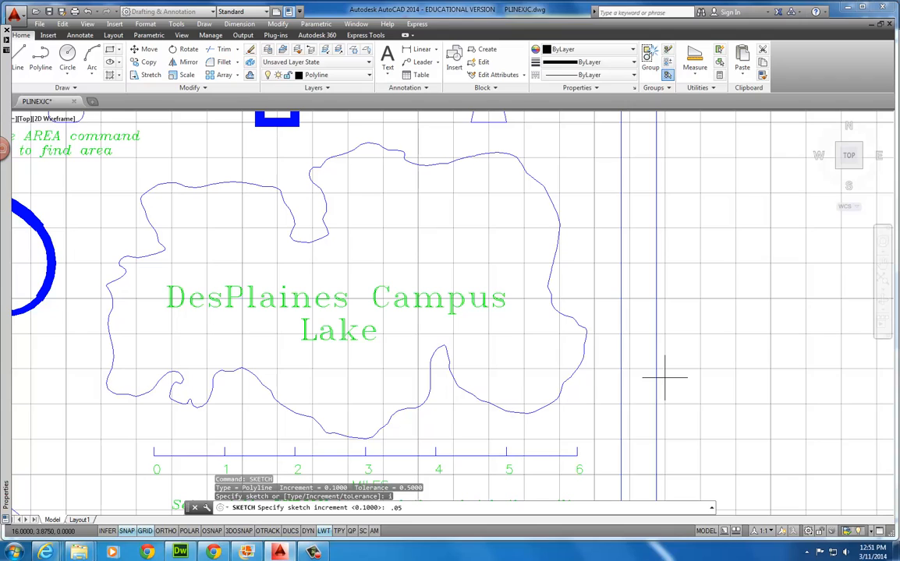
text(.05)
key(Return)
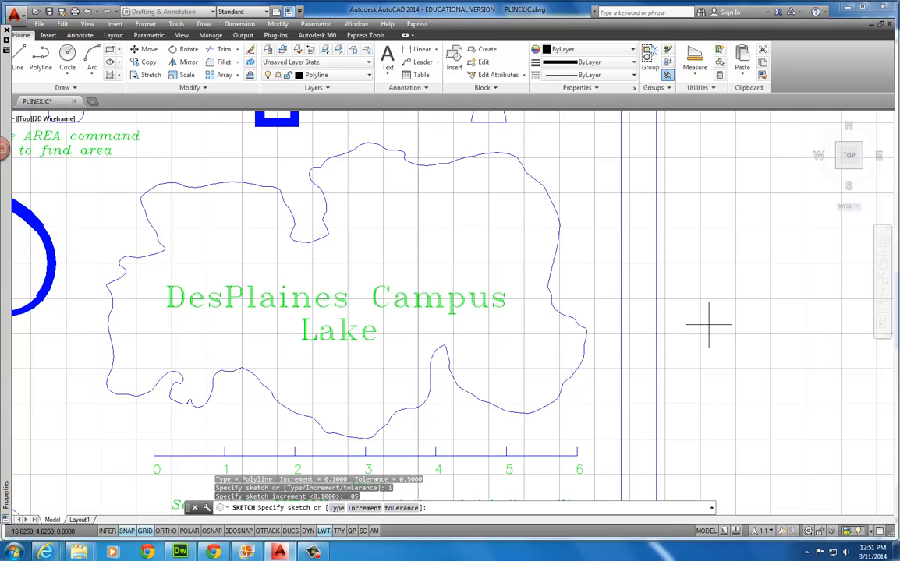
click(126, 531)
click(693, 319)
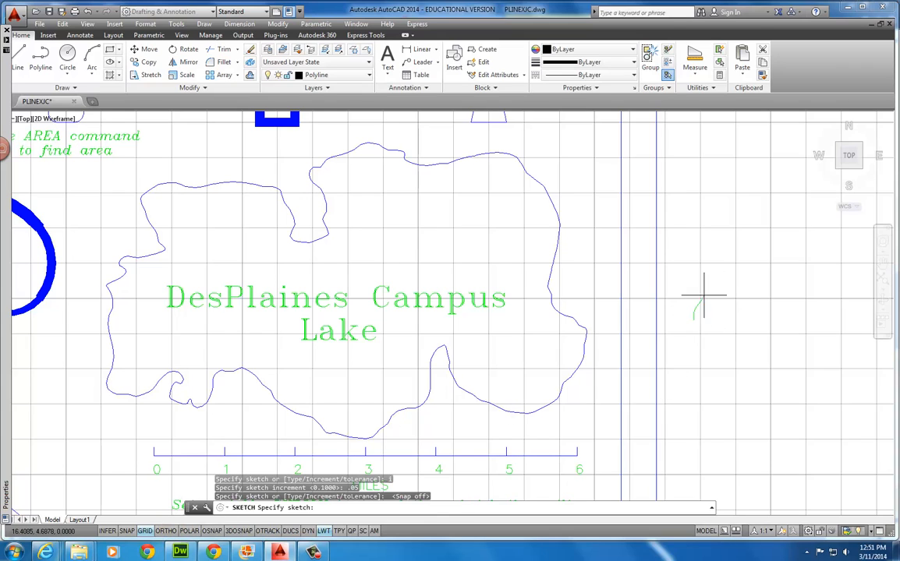
mouse_move(752, 331)
mouse_down()
mouse_move(765, 376)
mouse_move(707, 357)
mouse_move(695, 322)
mouse_up()
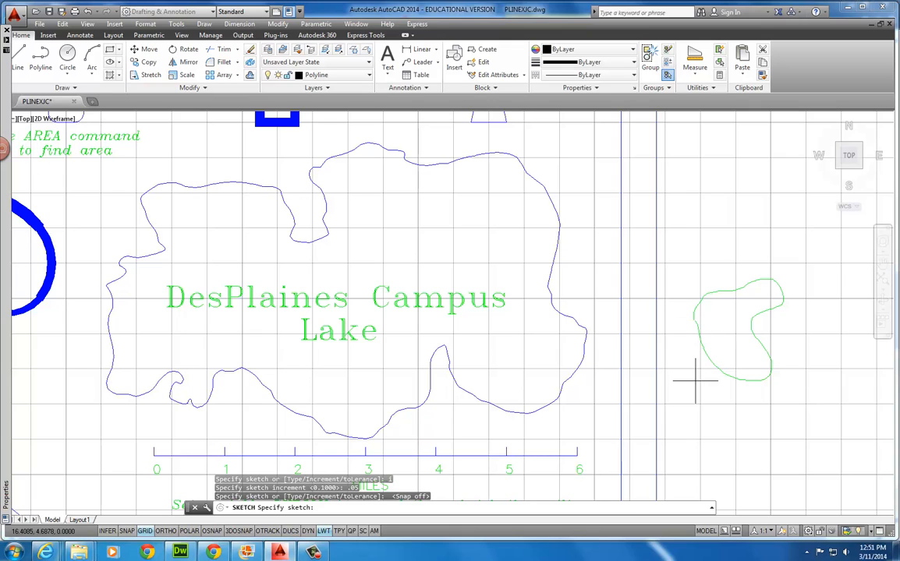
key(Return)
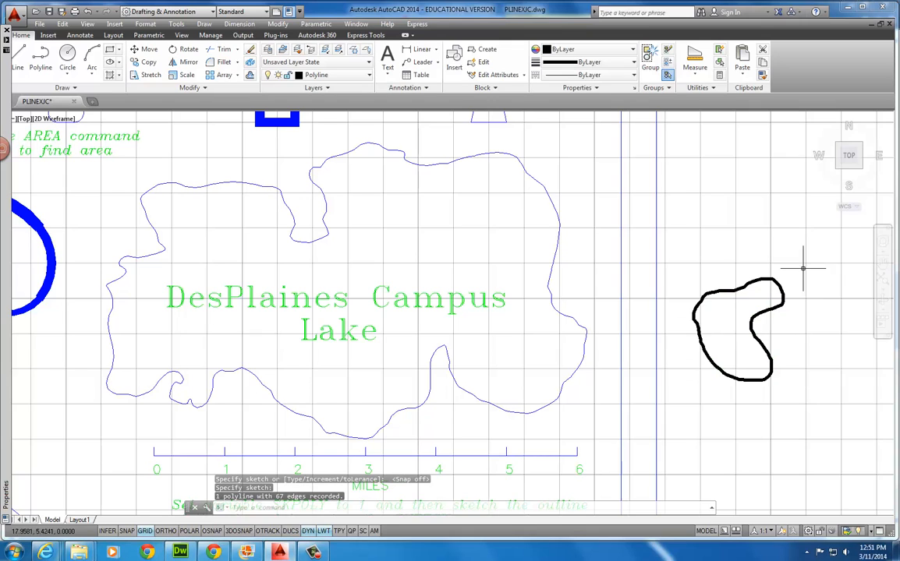
Select the practice sketched outline and erase it
scroll(729, 301, up, 4)
scroll(731, 301, down, 4)
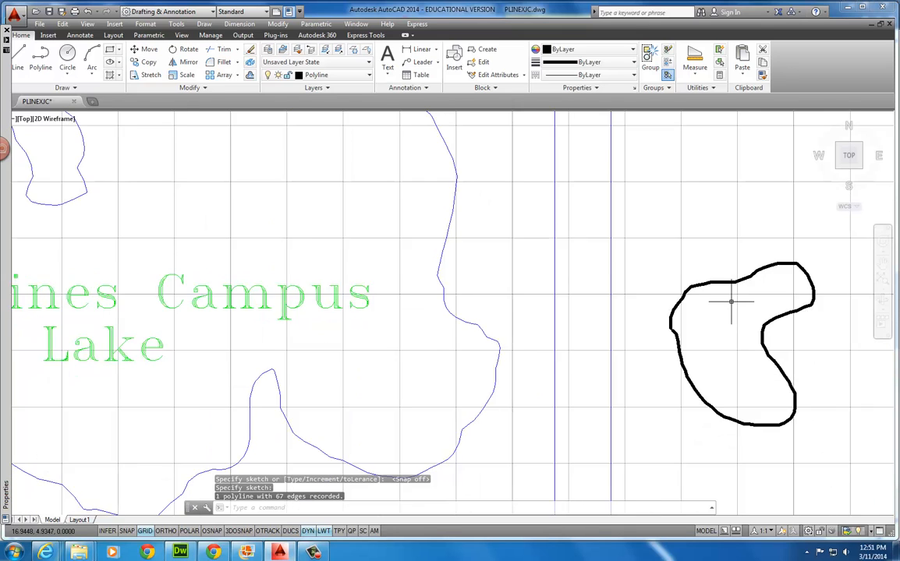
scroll(730, 296, up, 3)
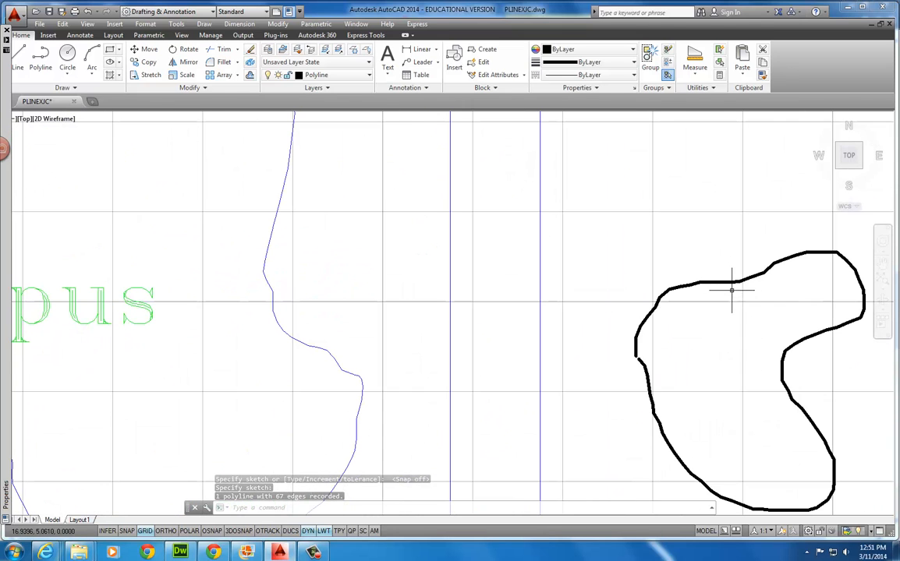
click(733, 282)
mouse_move(735, 282)
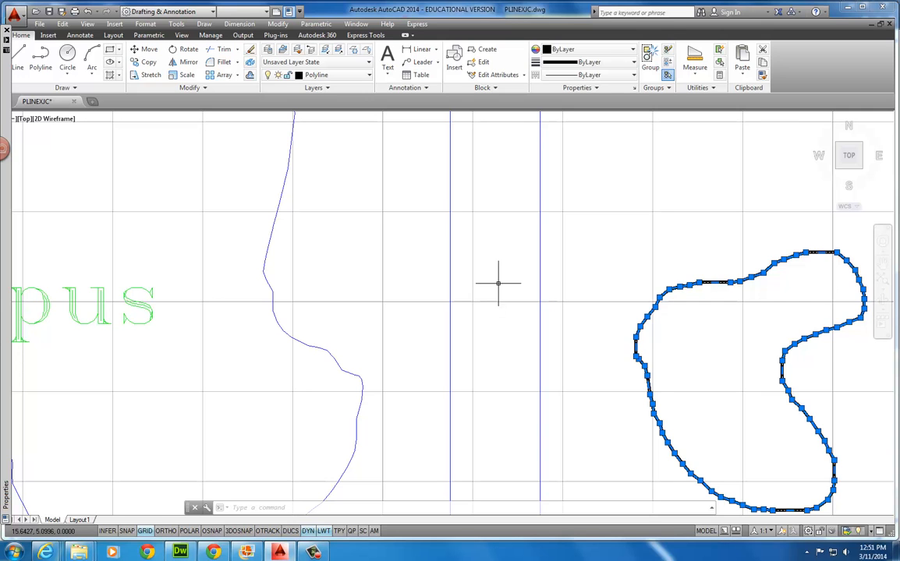
scroll(497, 283, down, 5)
key(Delete)
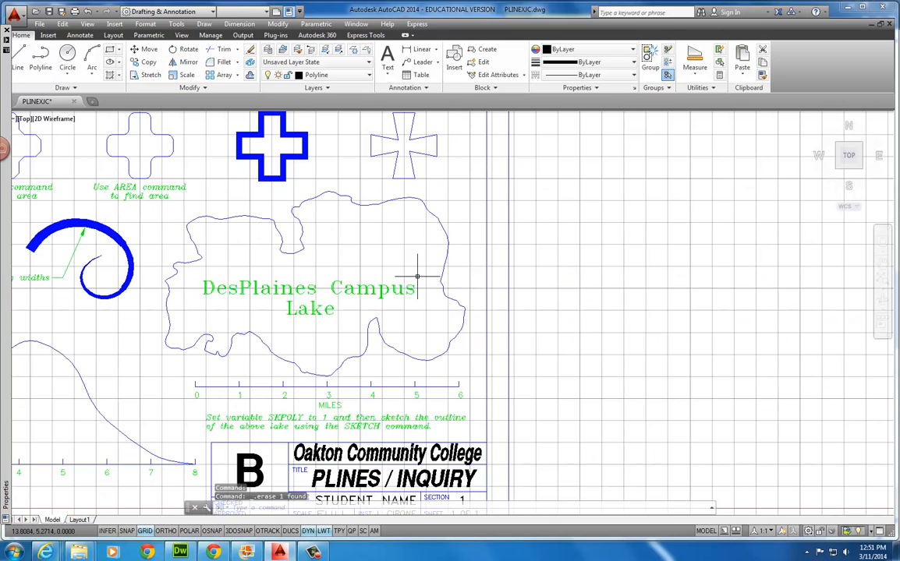
Center the lake and trace its inner shoreline freehand with SKETCH, recording the polyline
mouse_move(338, 295)
middle_down()
mouse_move(464, 294)
mouse_move(461, 314)
middle_up()
scroll(405, 289, up, 4)
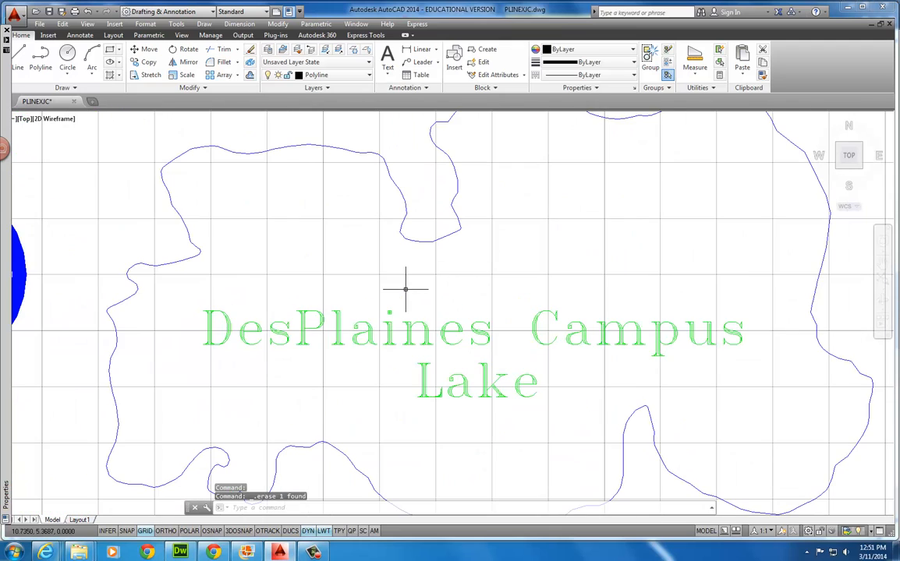
scroll(406, 289, down, 2)
middle_drag(414, 290, 434, 290)
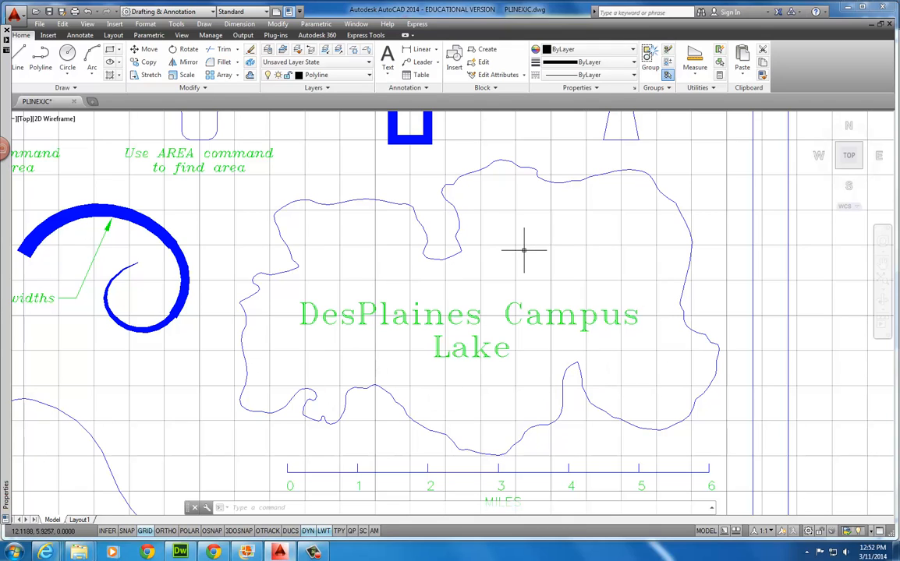
text(SKETCH)
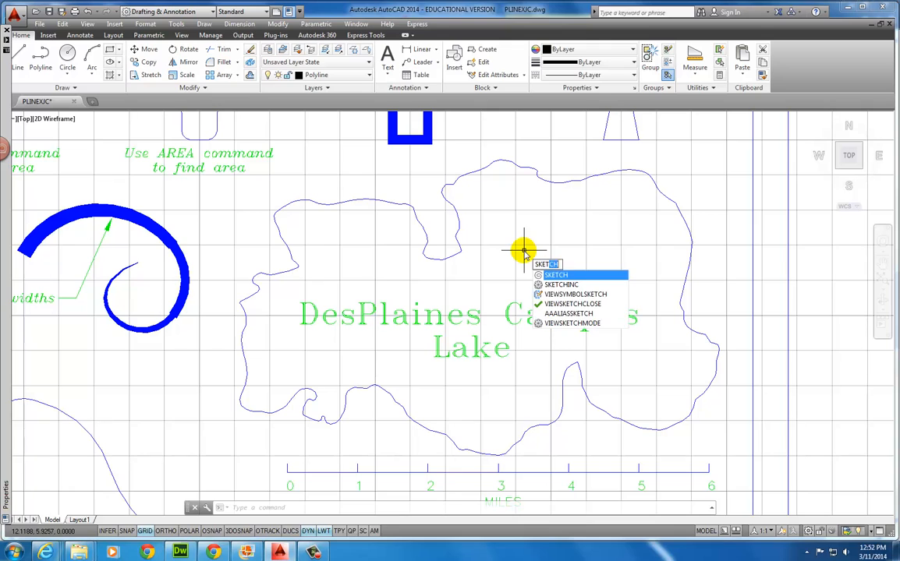
key(Return)
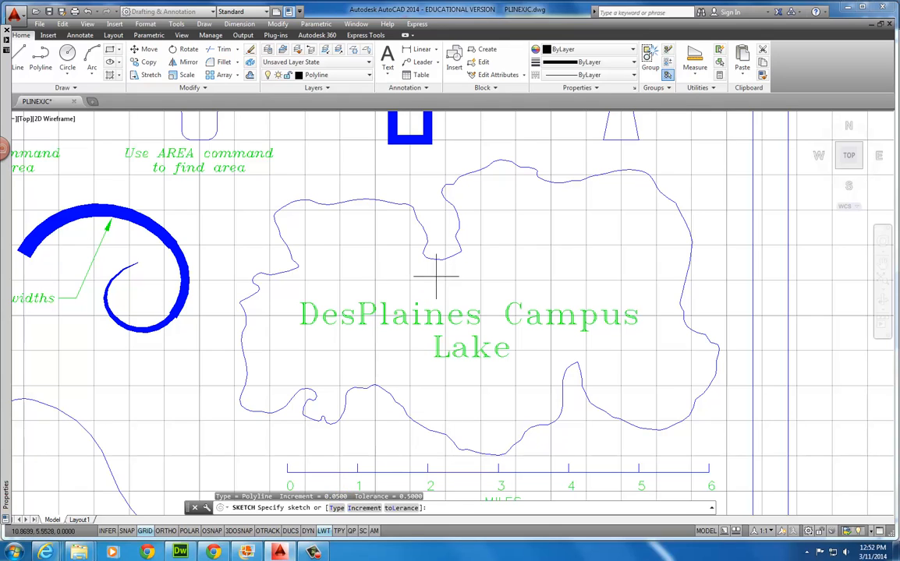
click(402, 246)
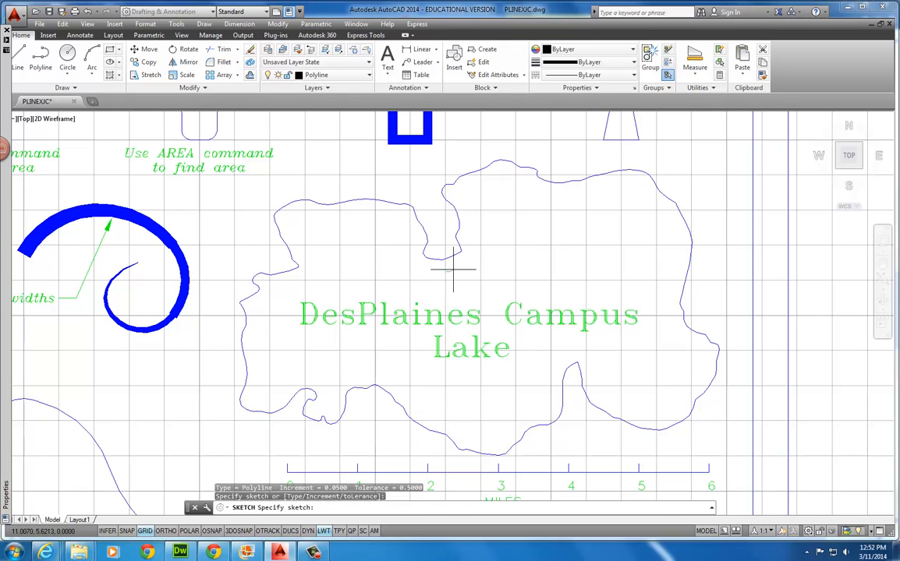
mouse_move(453, 270)
mouse_down()
mouse_move(470, 262)
mouse_move(478, 180)
mouse_move(548, 195)
mouse_move(637, 191)
mouse_move(672, 250)
mouse_move(694, 357)
mouse_move(683, 394)
mouse_move(641, 410)
mouse_move(576, 357)
mouse_move(542, 408)
mouse_move(519, 411)
mouse_move(504, 428)
mouse_move(439, 411)
mouse_move(393, 377)
mouse_move(275, 384)
mouse_move(260, 343)
mouse_move(263, 312)
mouse_move(310, 264)
mouse_move(304, 243)
mouse_move(333, 232)
mouse_up()
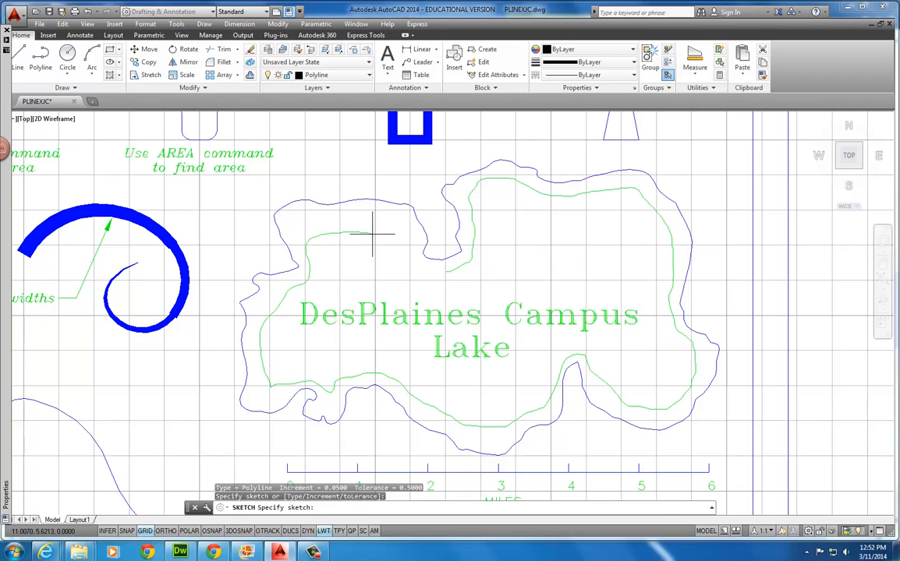
drag(392, 236, 431, 270)
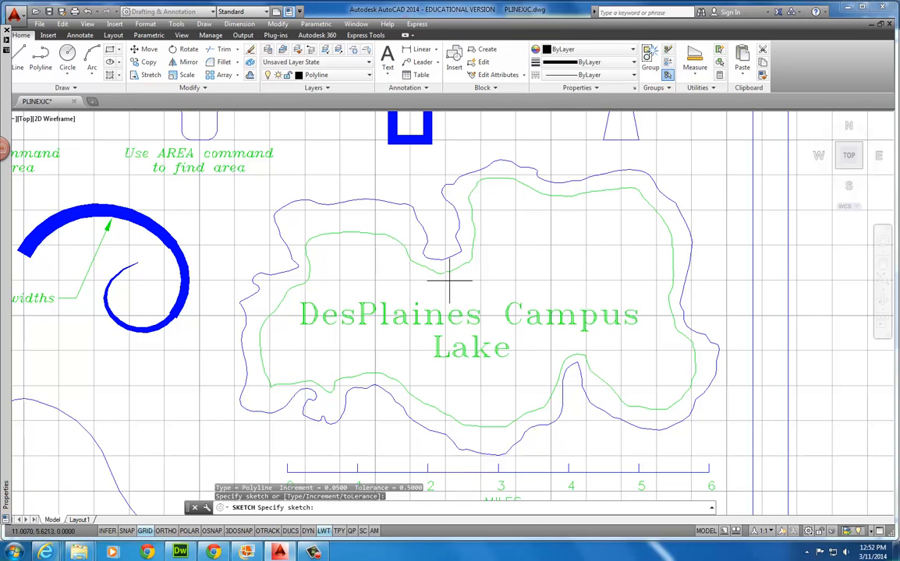
key(Return)
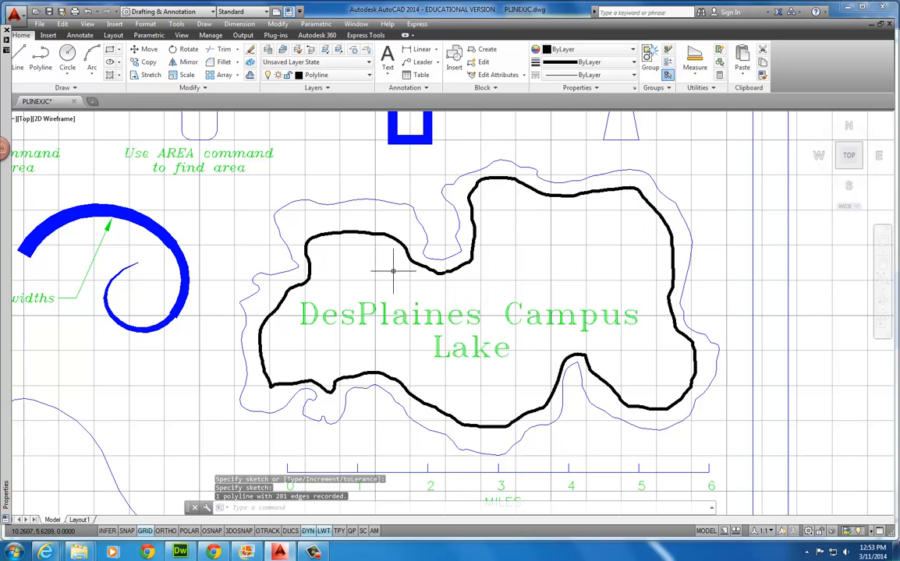
Assign the sketched lake polyline to the OBJ layer, then pan toward the graph area
scroll(280, 304, down, 3)
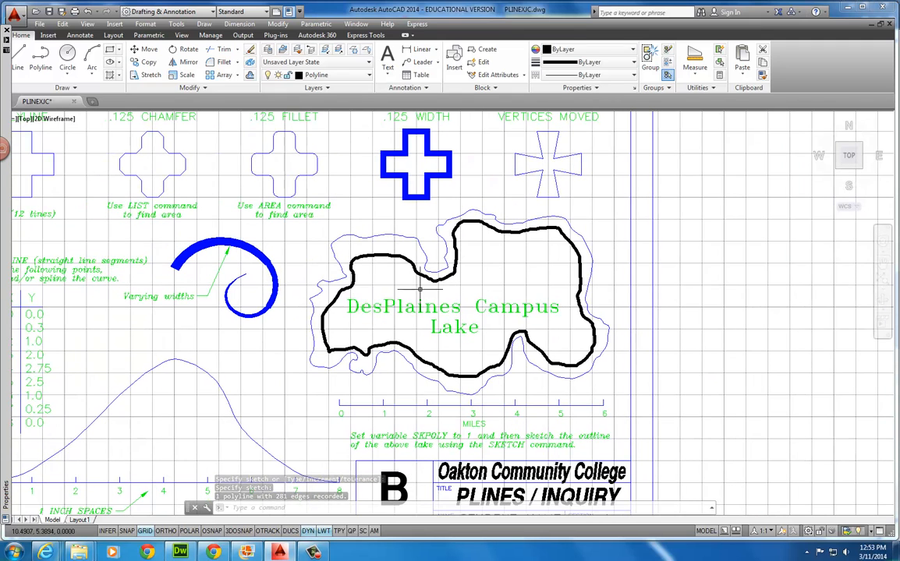
click(390, 255)
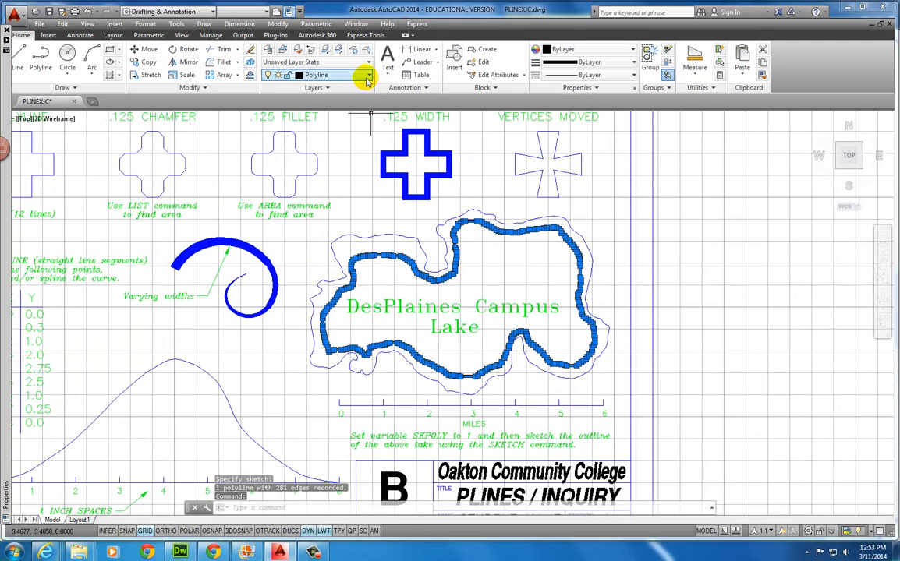
click(364, 74)
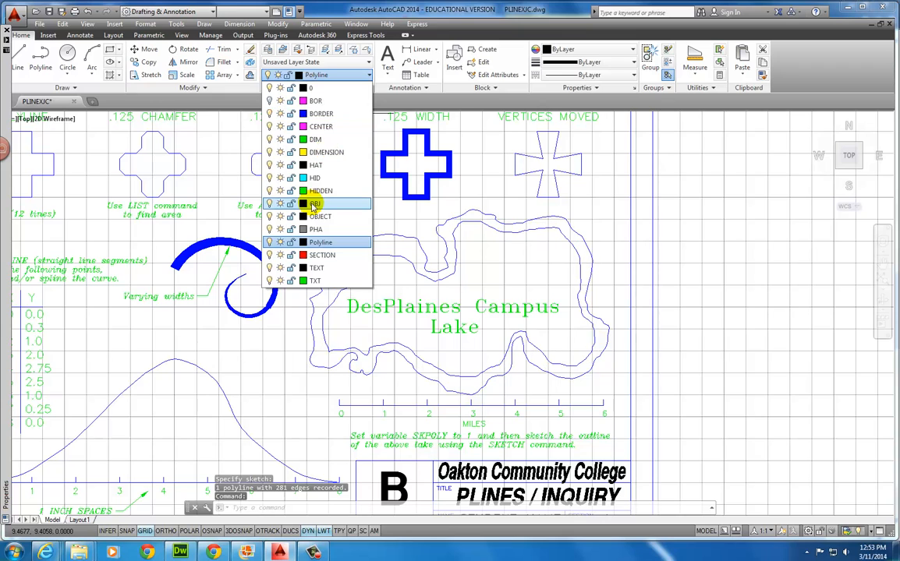
click(313, 203)
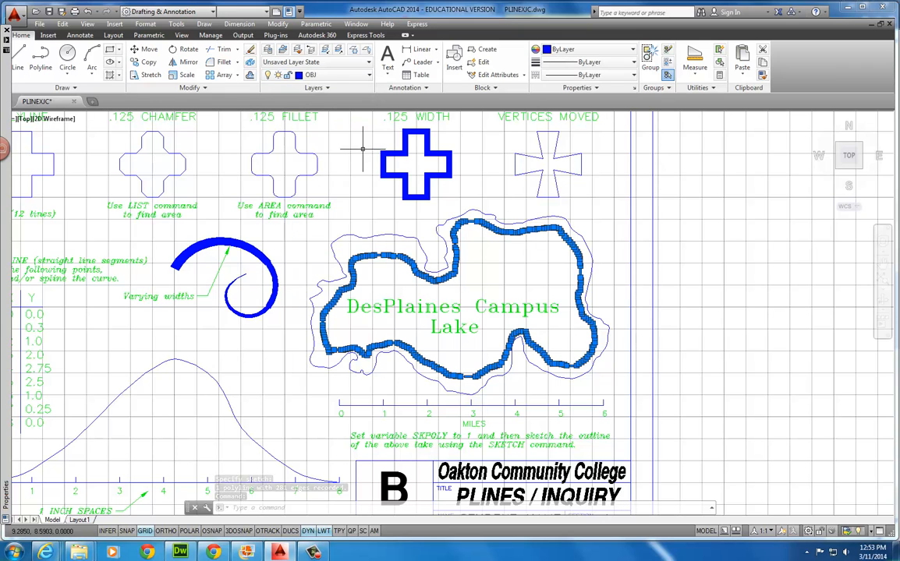
key(Escape)
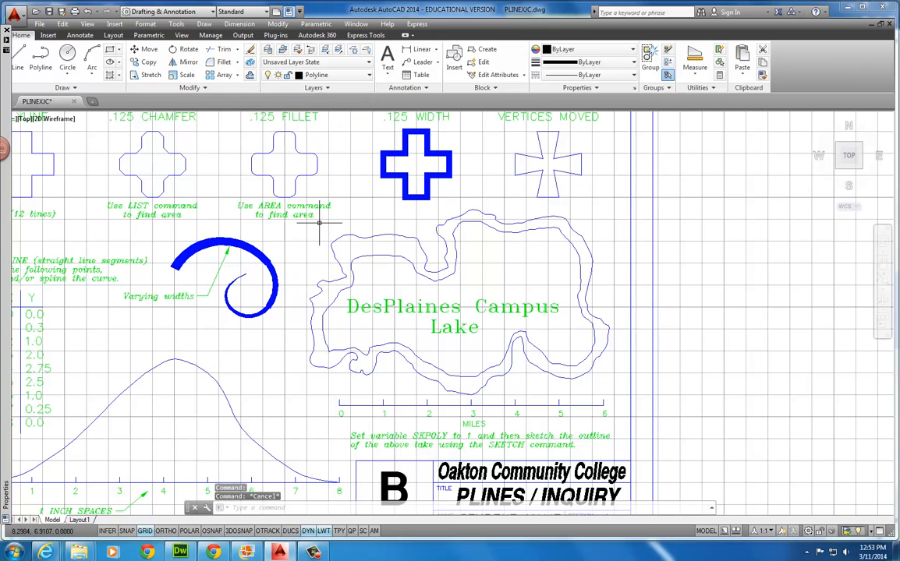
mouse_move(286, 306)
middle_down()
mouse_move(393, 263)
mouse_move(437, 294)
mouse_move(469, 334)
middle_up()
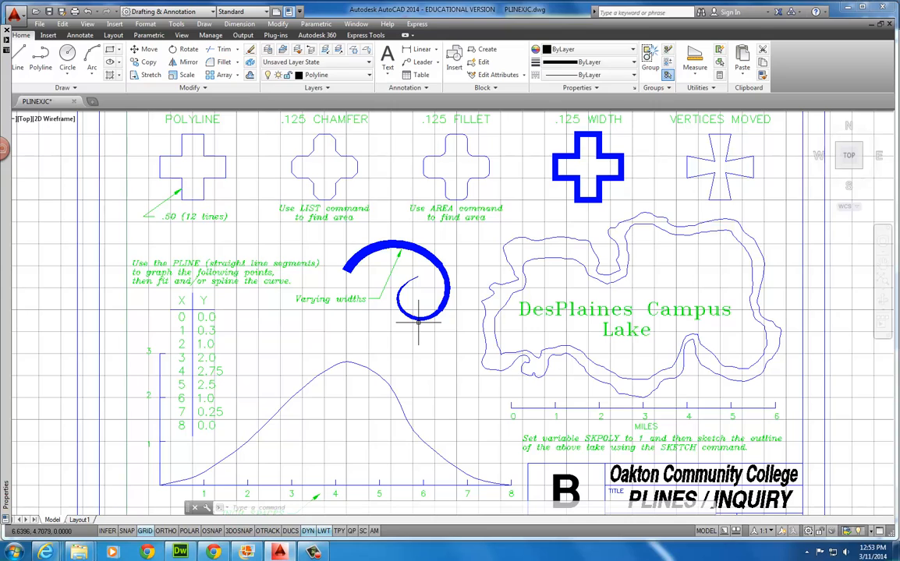
Begin a polyline above the graph with width 0.25 to 0.2 and draw its first arc
click(41, 58)
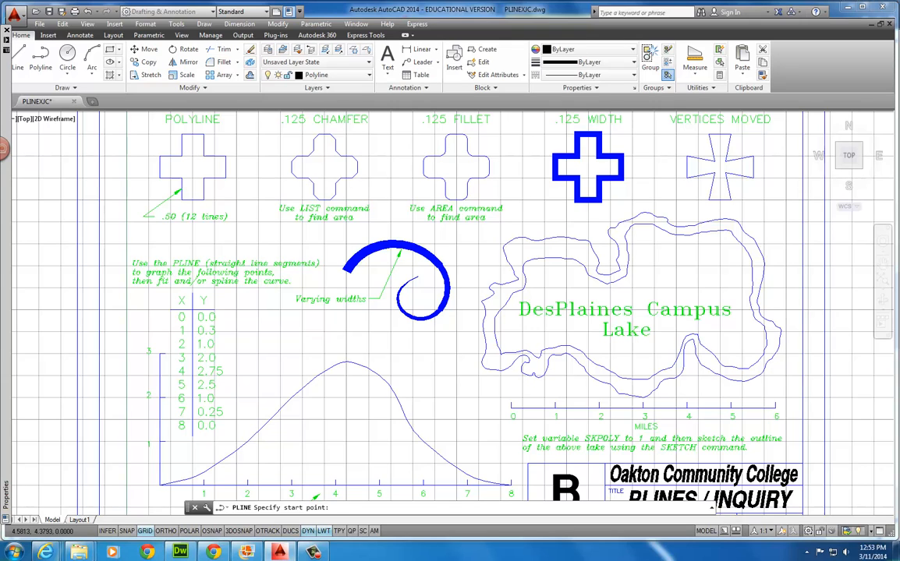
click(327, 339)
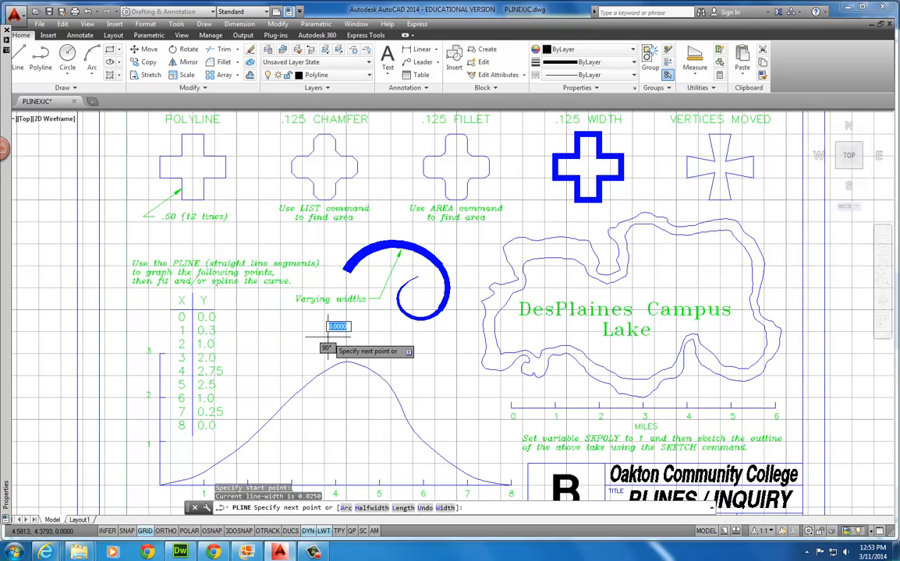
key(Down)
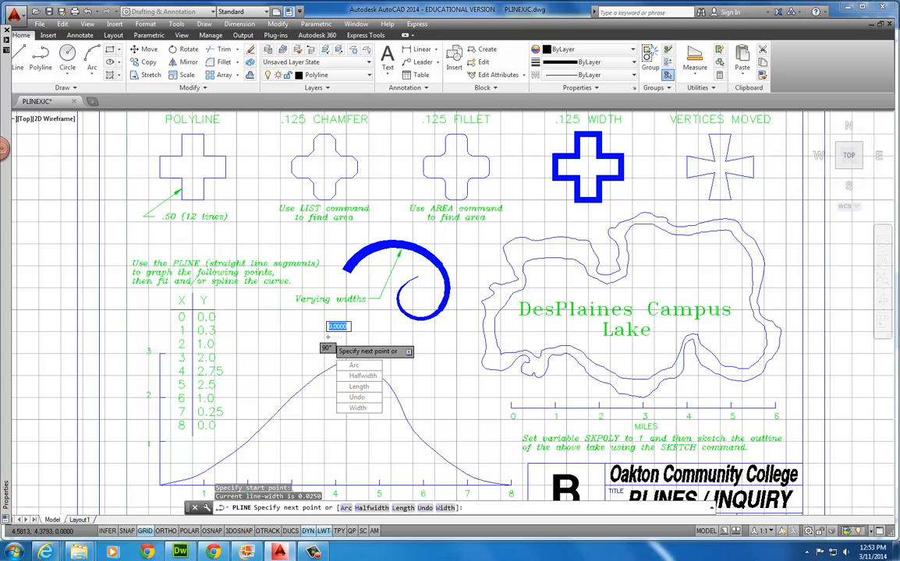
click(357, 409)
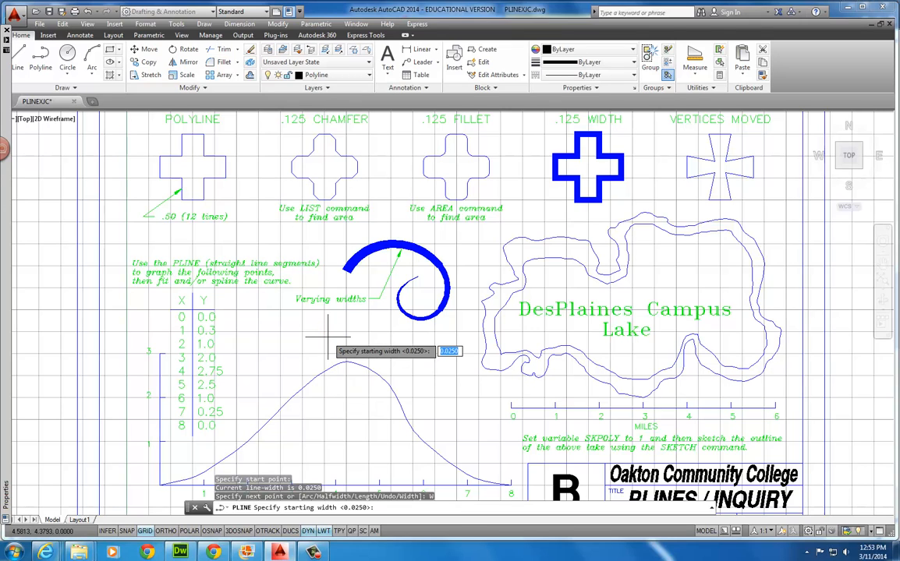
text(.25)
key(Return)
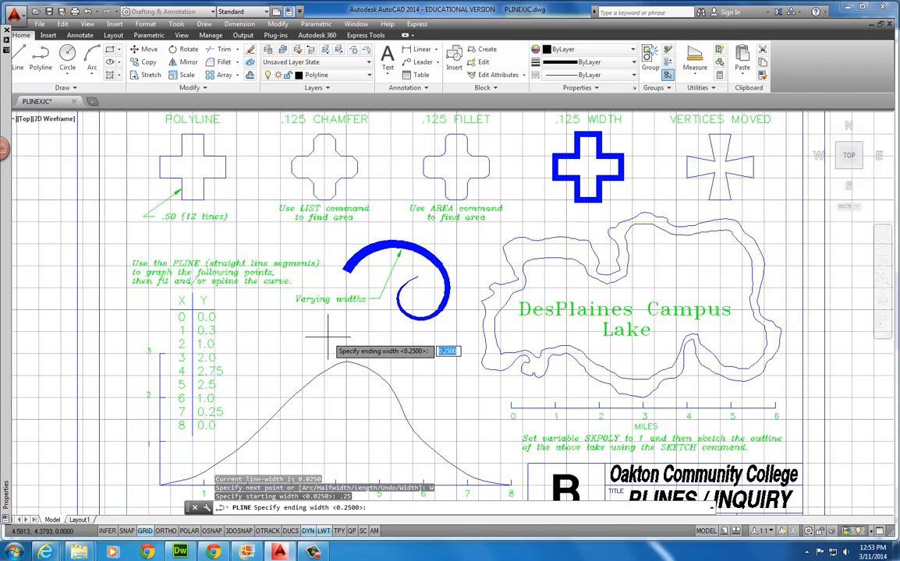
text(.2)
key(Return)
key(Down)
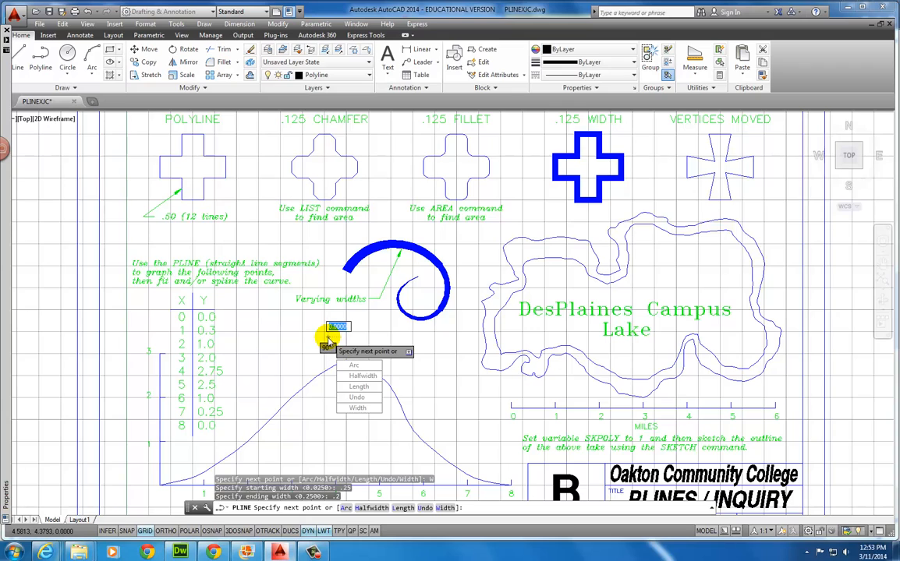
click(353, 367)
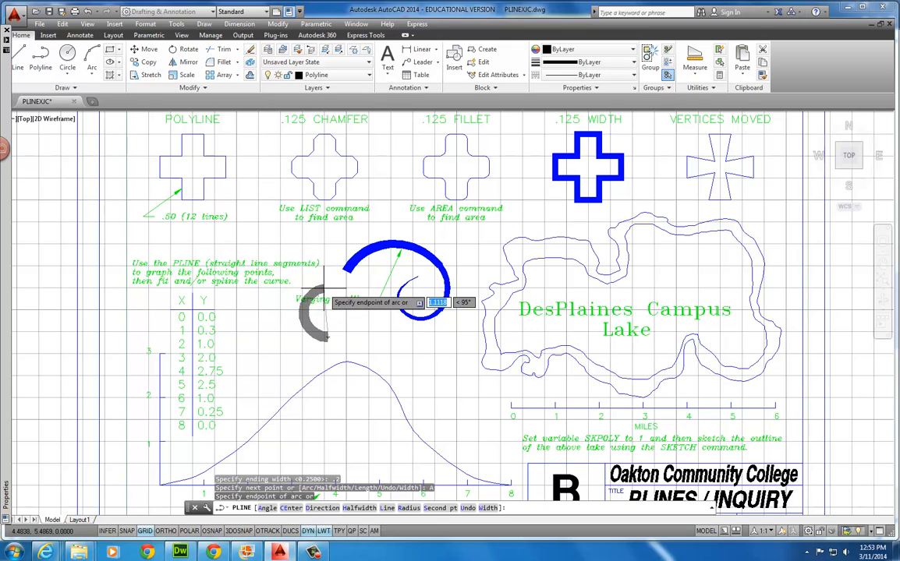
click(326, 340)
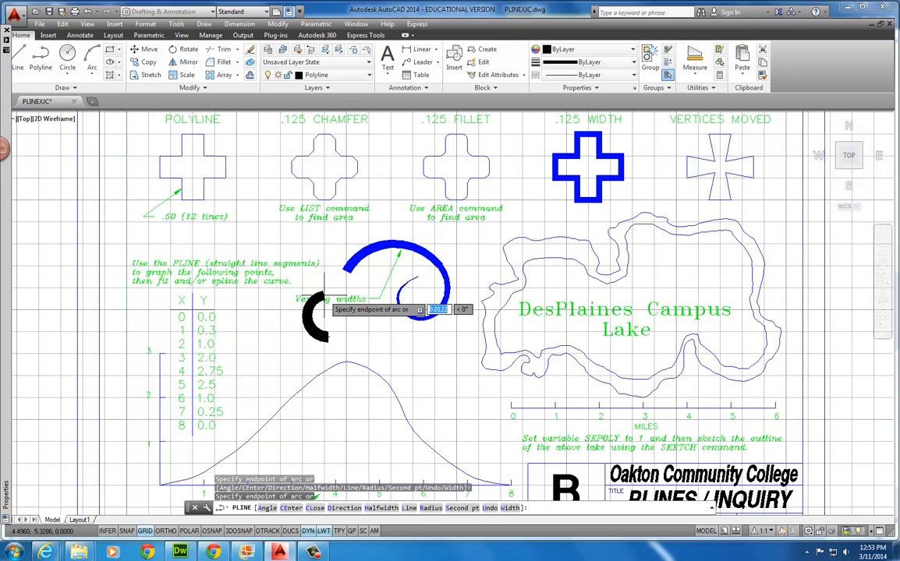
Set the next arc segment to taper from 0.2 to 0.15 width
key(Down)
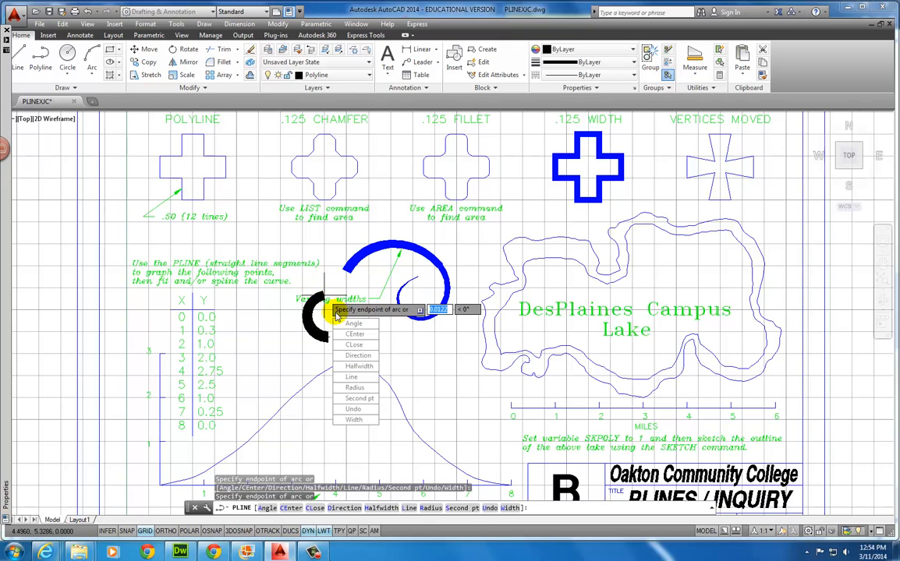
click(354, 420)
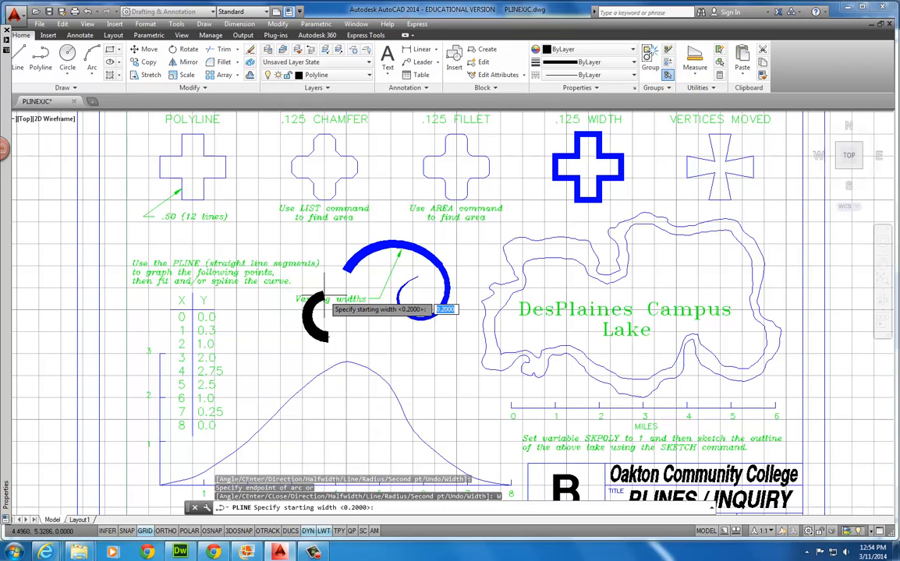
key(Return)
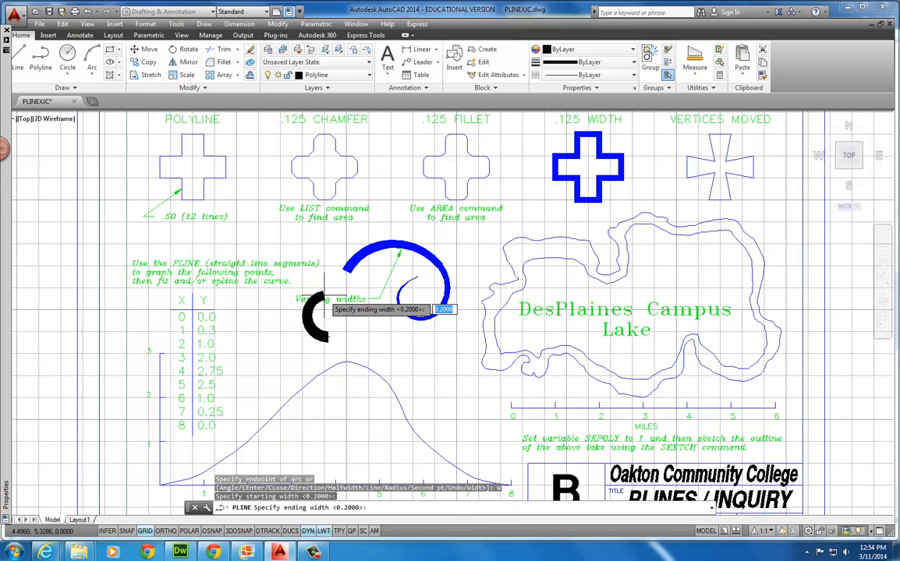
text(.15)
key(Return)
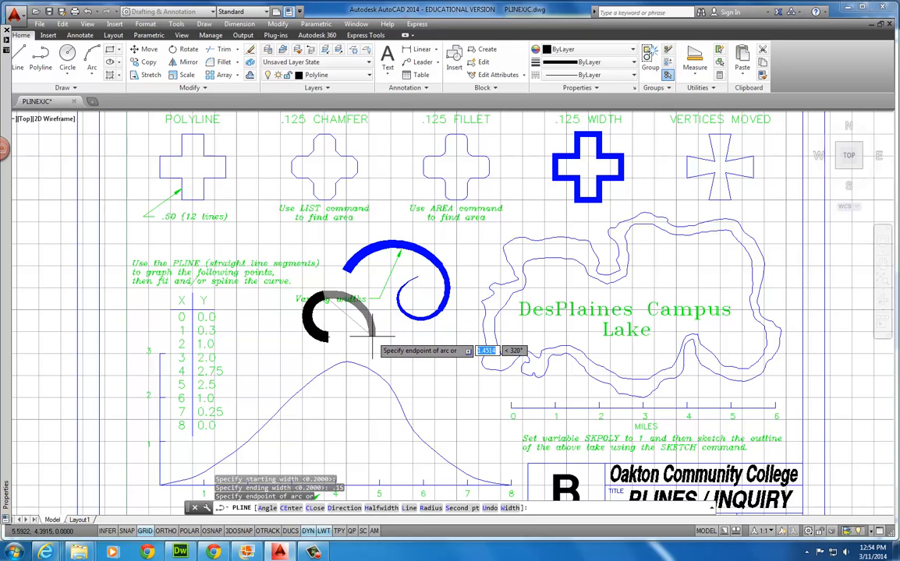
Place the 0.2-to-0.15 arc, then add an arc tapering from 0.15 to 0.1
click(369, 314)
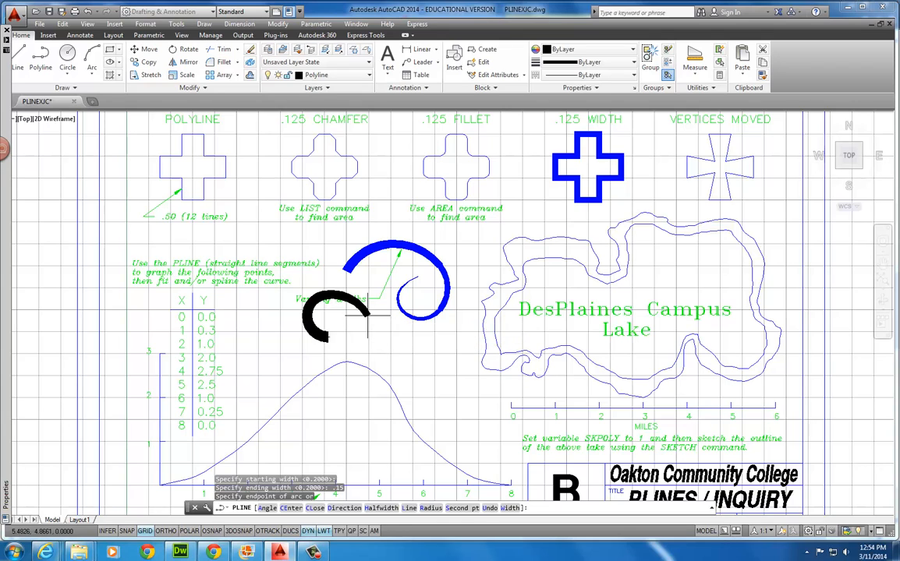
key(Down)
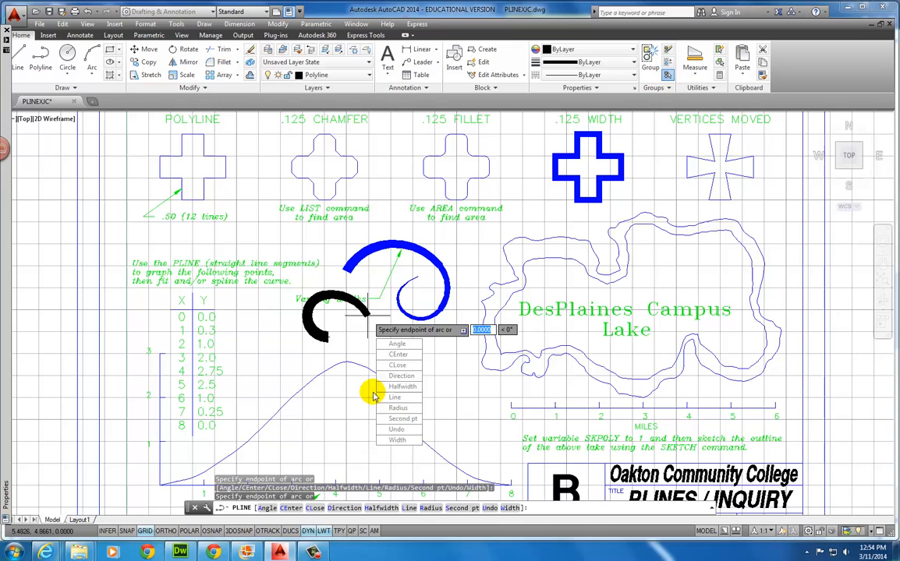
click(395, 440)
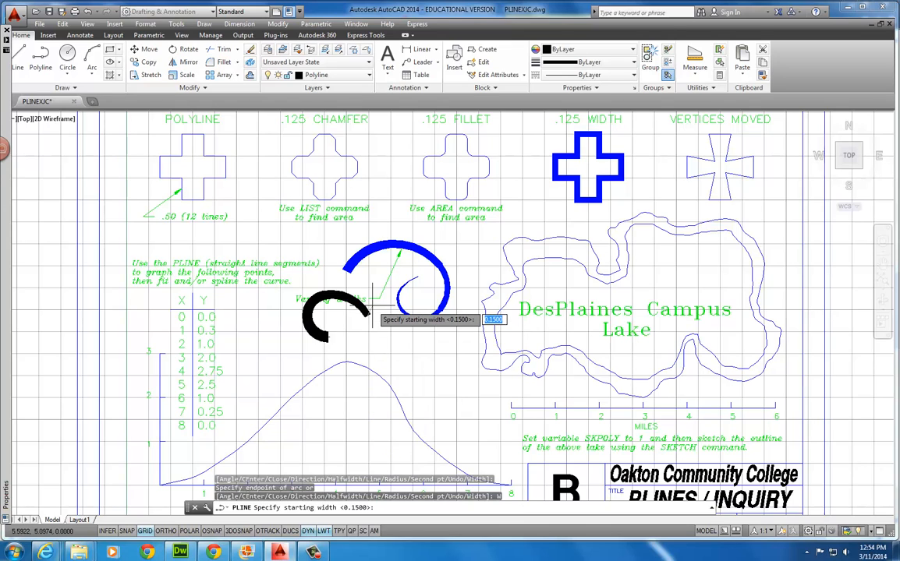
key(Return)
text(.1)
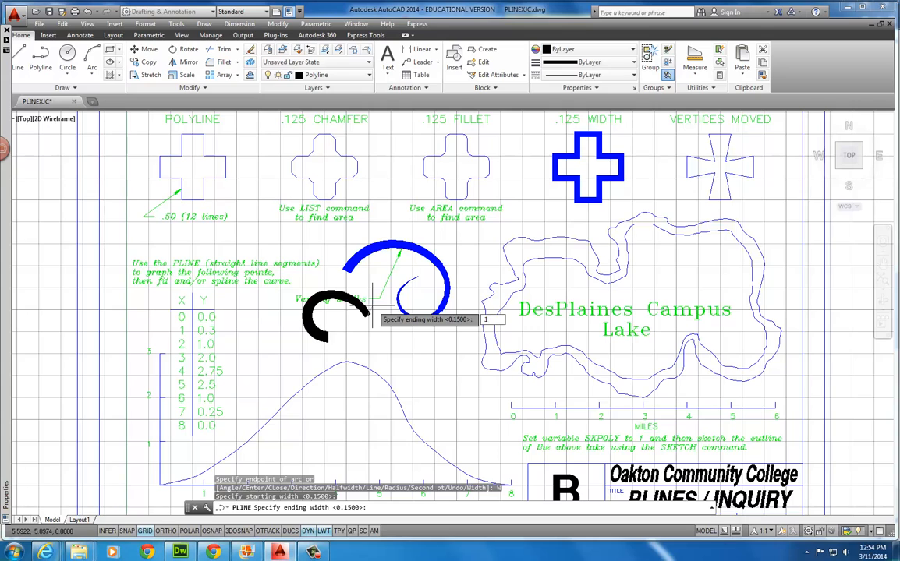
key(Return)
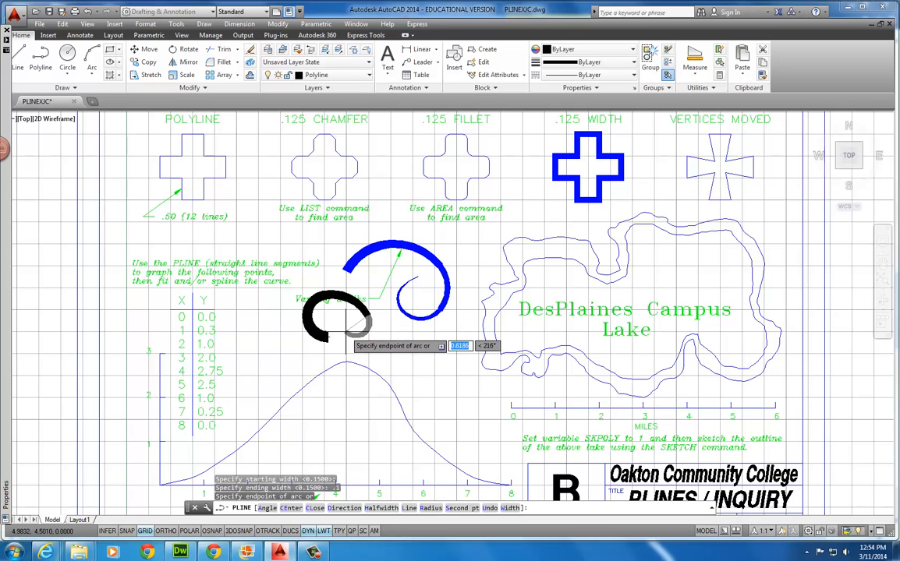
click(343, 322)
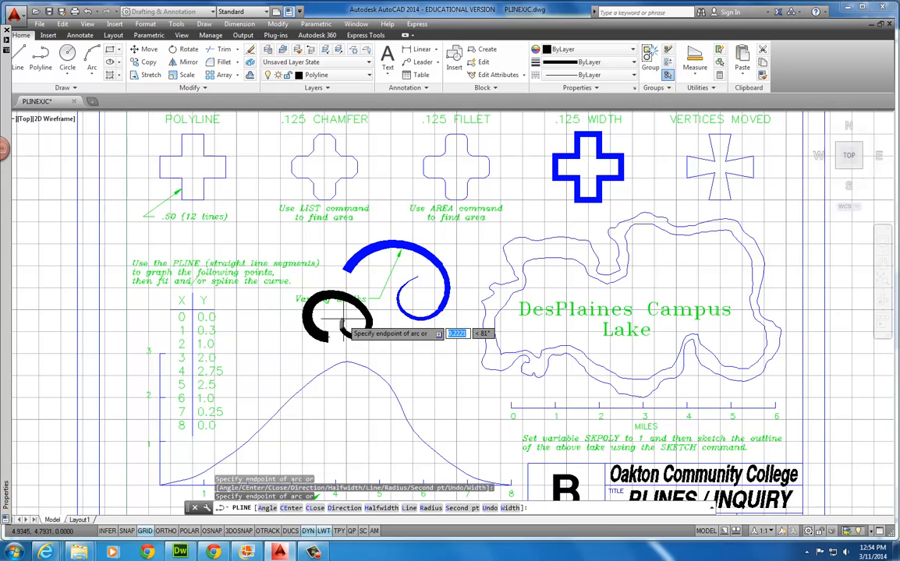
Add the next spiral arc tapering from 0.1 to 0.05 width
key(Down)
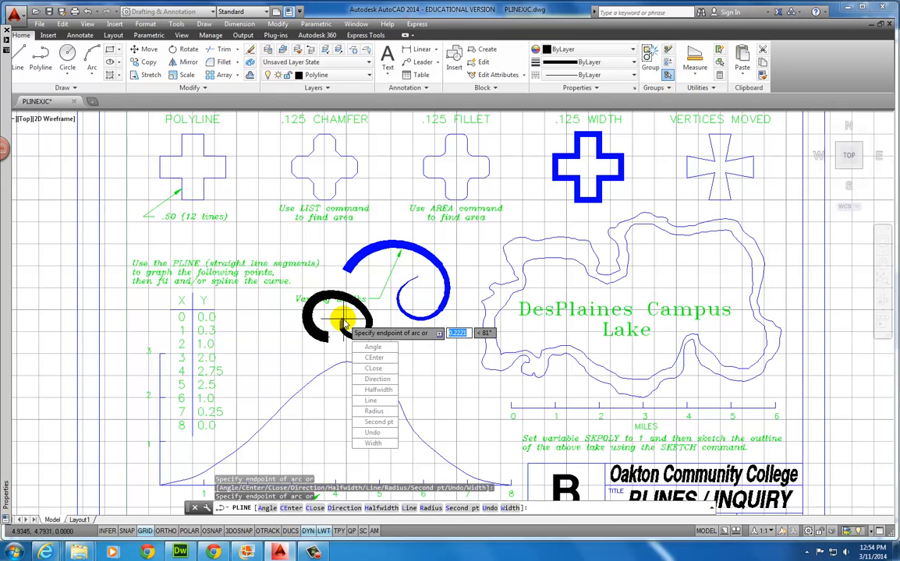
click(374, 443)
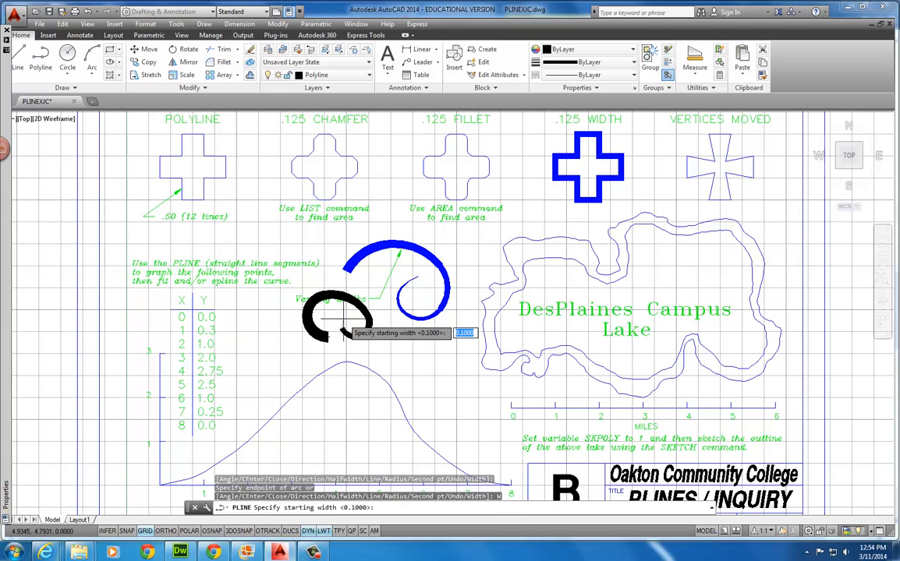
key(Return)
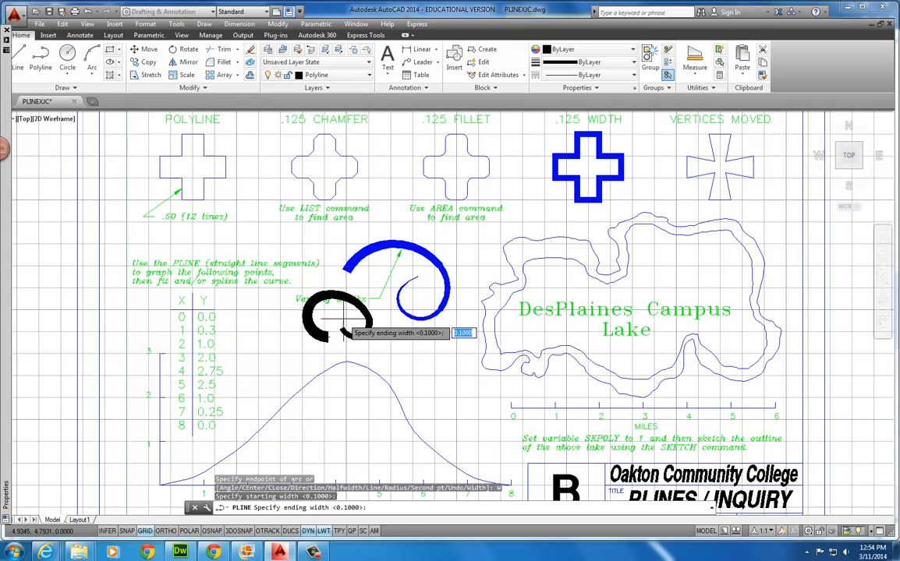
text(.05)
key(Return)
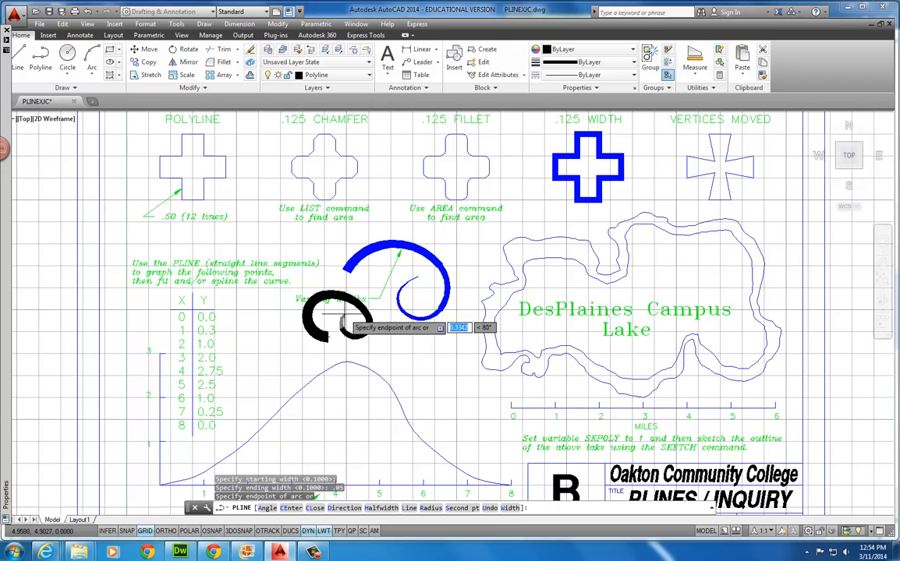
click(347, 327)
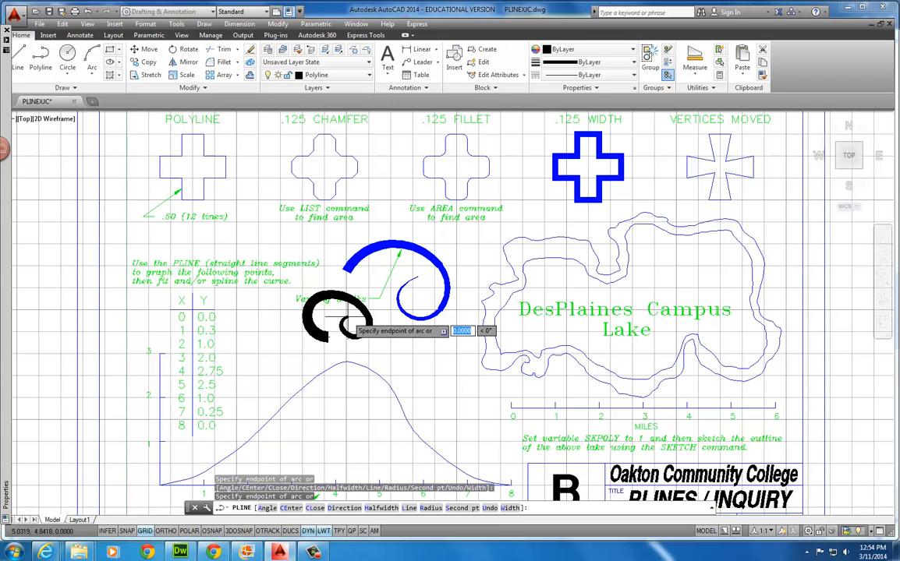
Add the innermost arc tapering from 0.05 to zero and end the spiral polyline
key(Down)
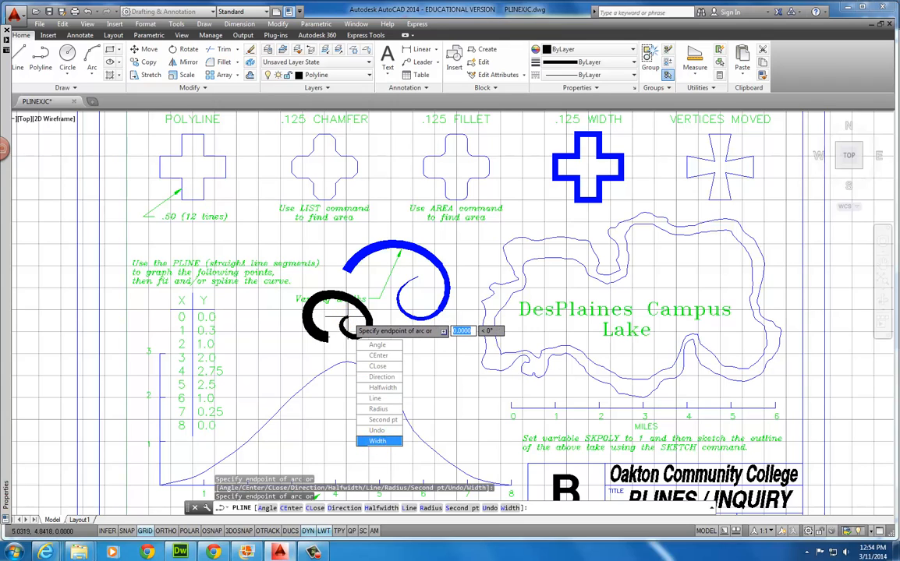
click(376, 441)
key(Return)
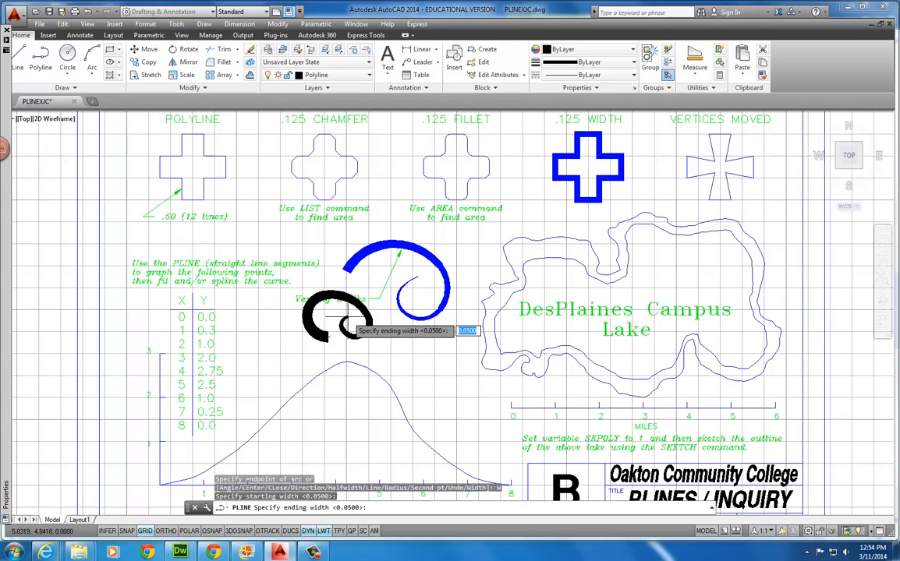
key(Return)
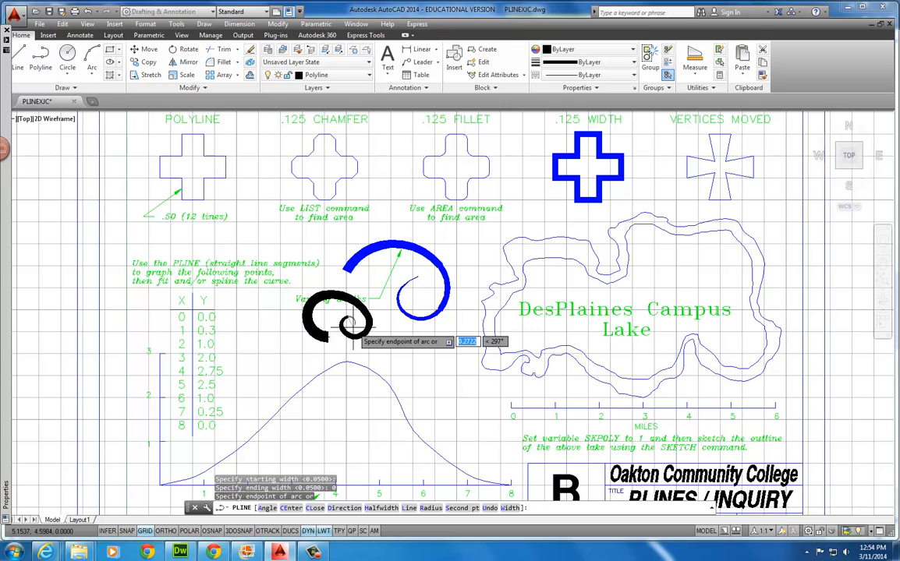
click(353, 325)
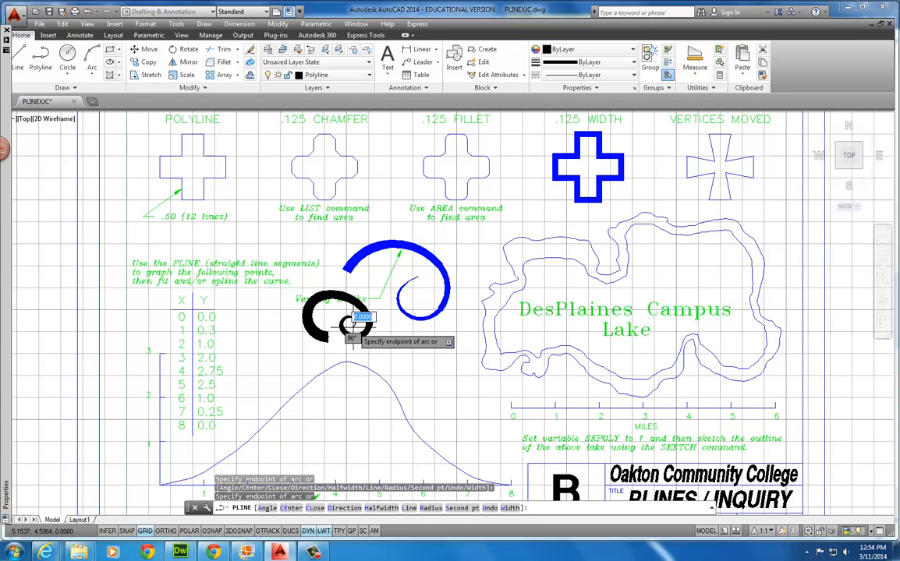
key(Return)
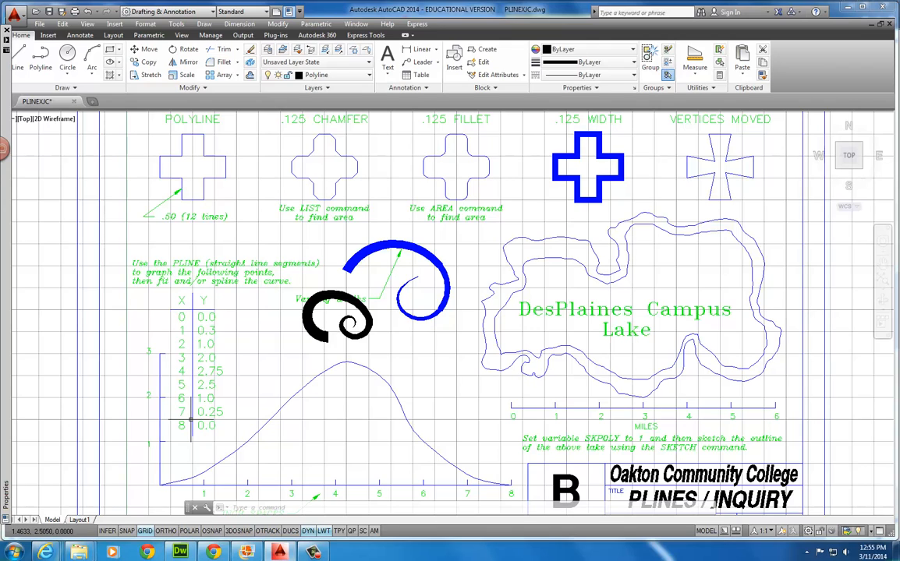
scroll(363, 455, down, 2)
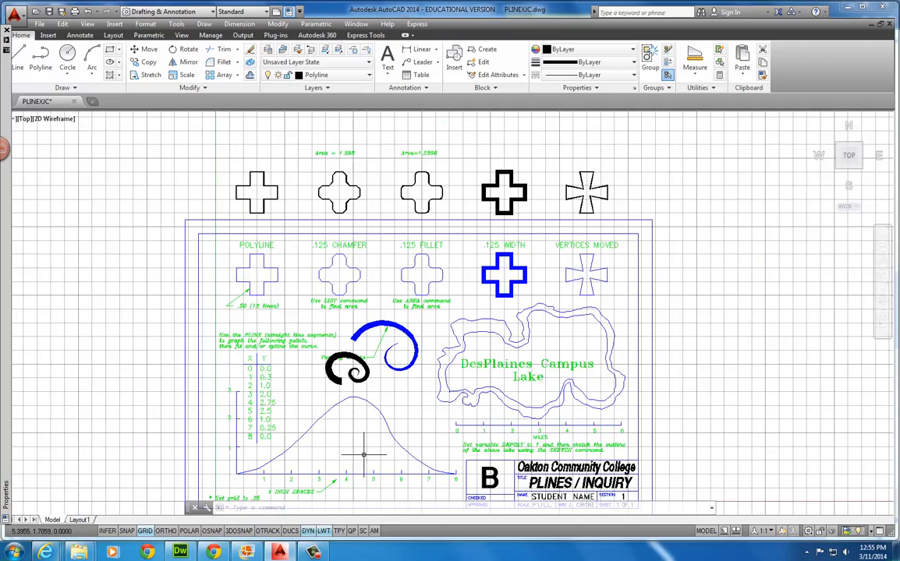
Zoom and pan so the bell-curve graph and its X-Y table fill the view
scroll(343, 459, up, 4)
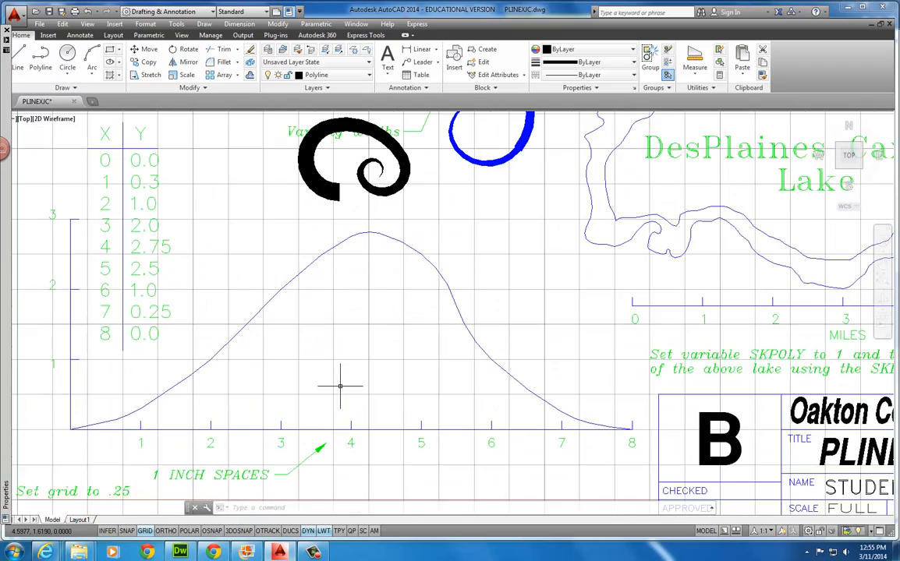
mouse_move(337, 392)
middle_down()
mouse_move(337, 372)
mouse_move(338, 399)
middle_up()
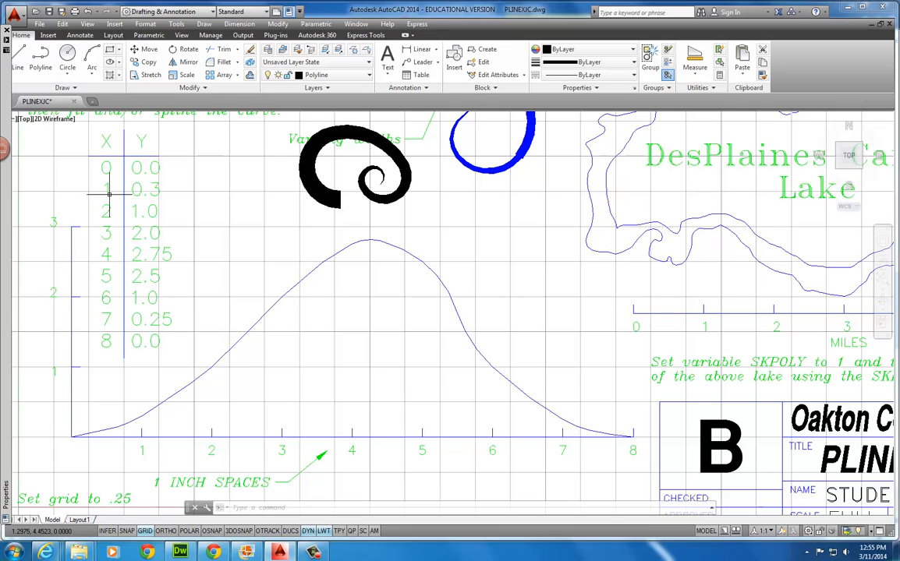
Set the point style to the circle-with-X marker at 5% screen size
click(711, 88)
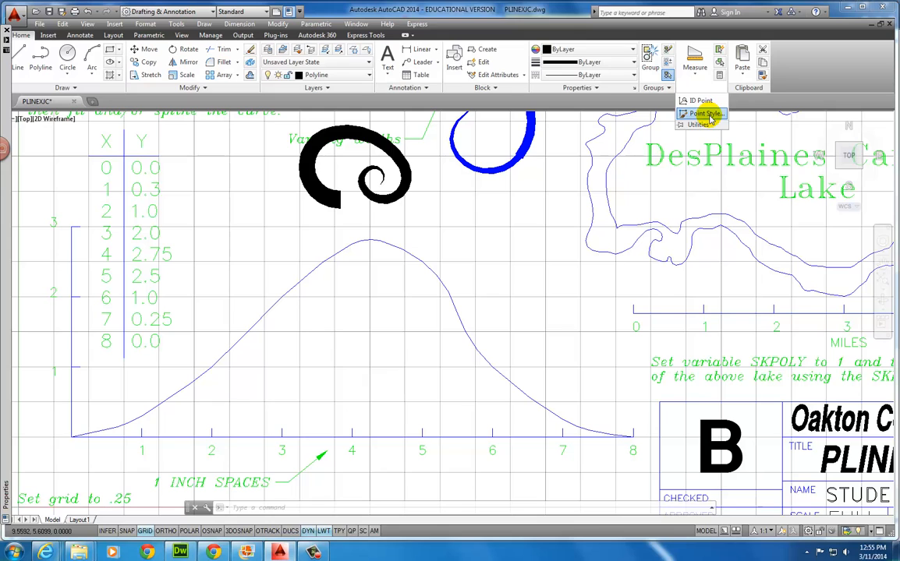
click(706, 114)
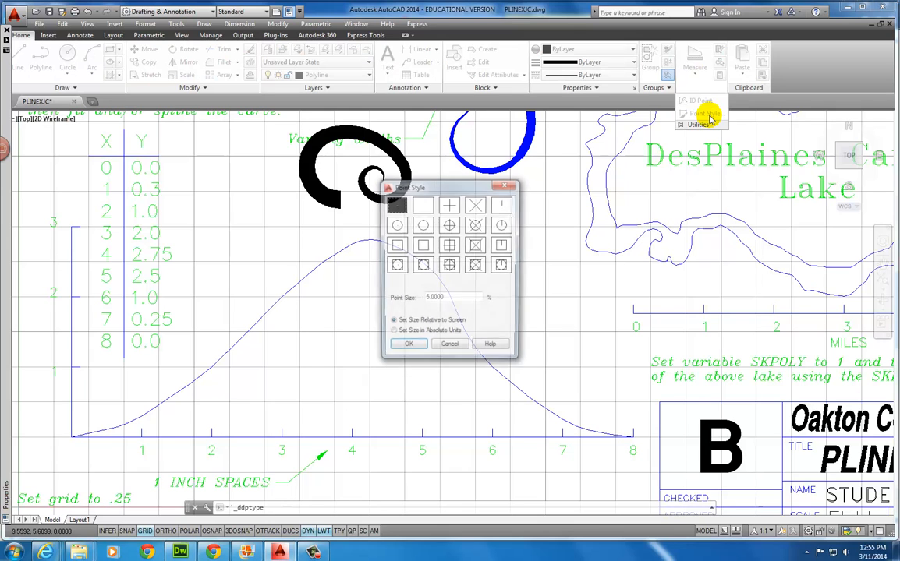
click(477, 226)
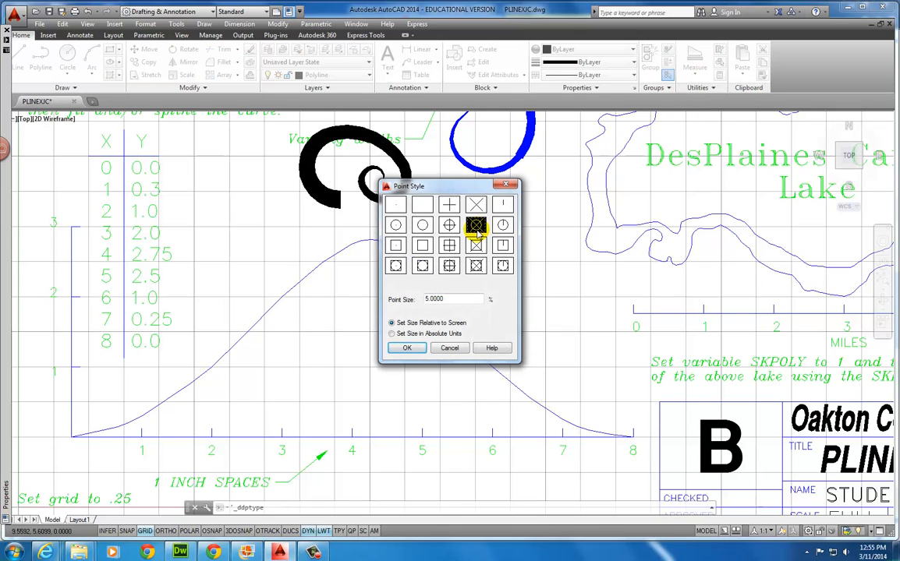
click(407, 347)
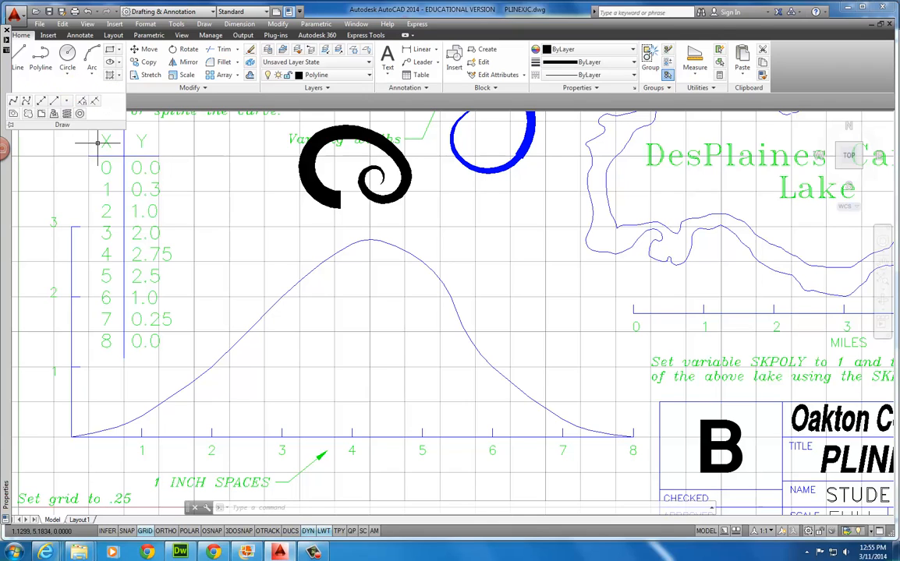
Place circle-X point markers on the bell curve at x = 0, 1, 2, 5, 7 and 3
click(65, 88)
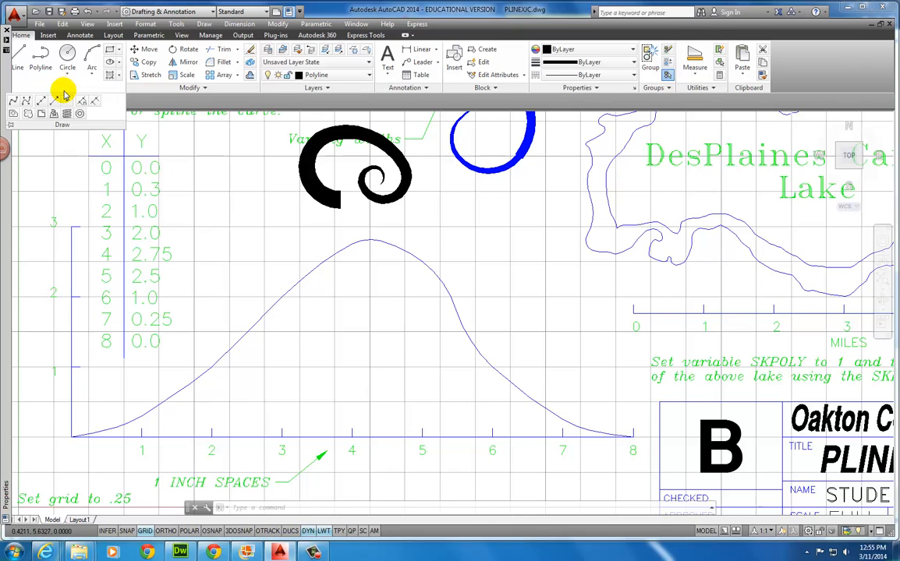
click(67, 103)
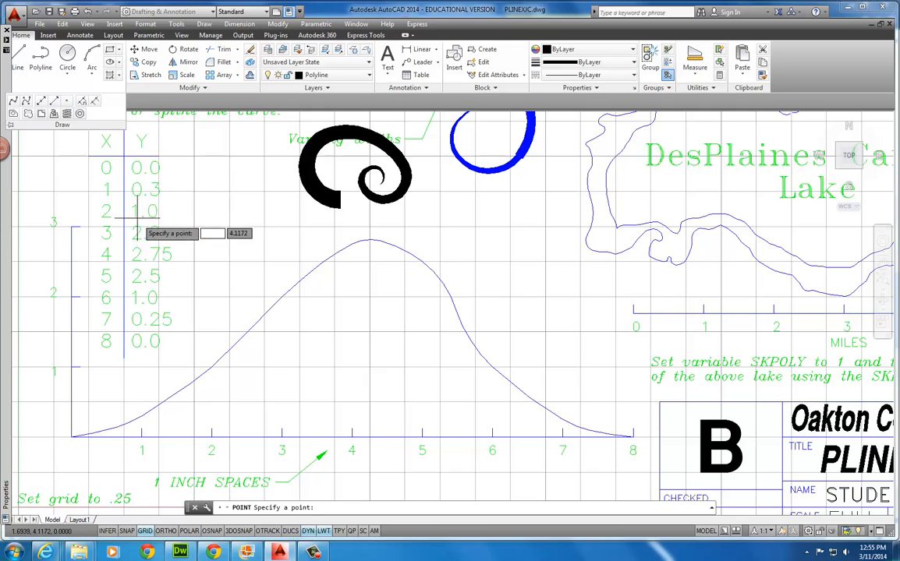
click(71, 437)
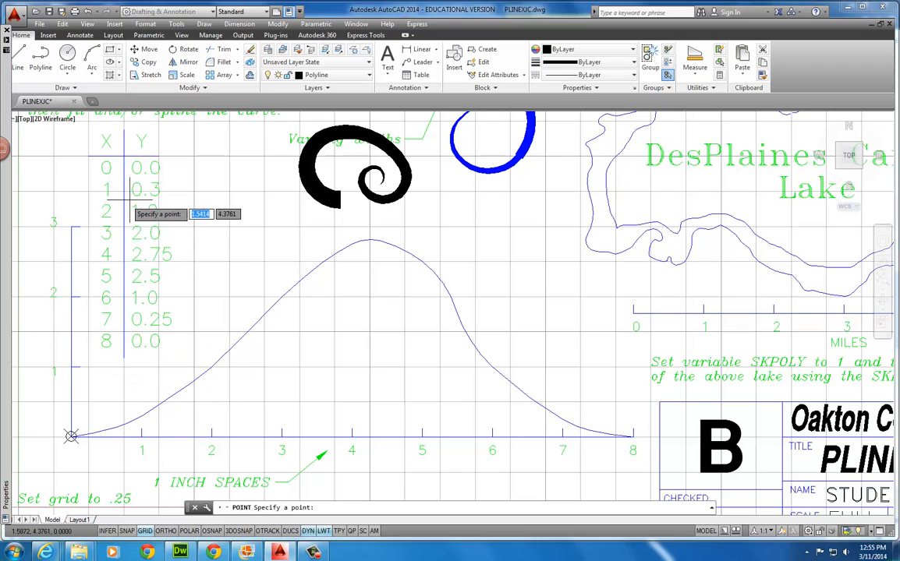
click(140, 416)
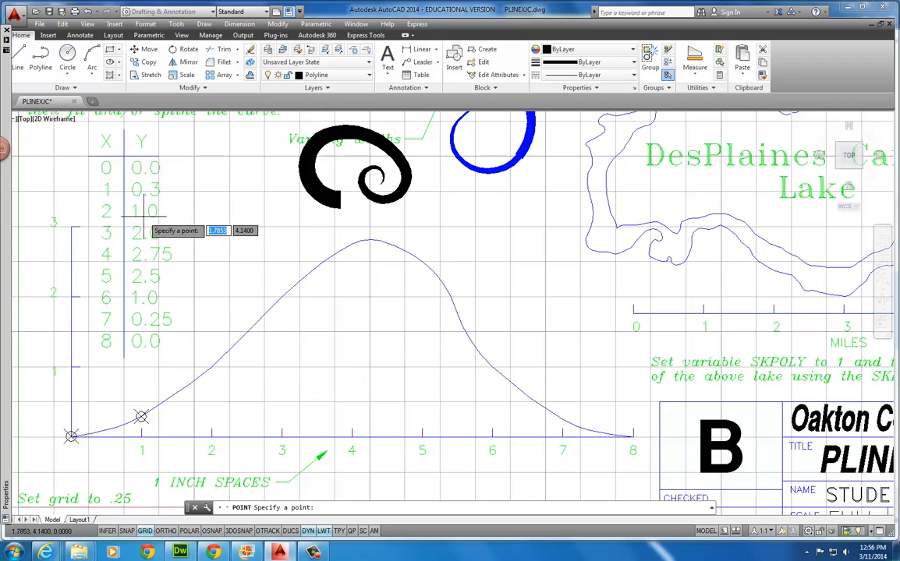
click(210, 366)
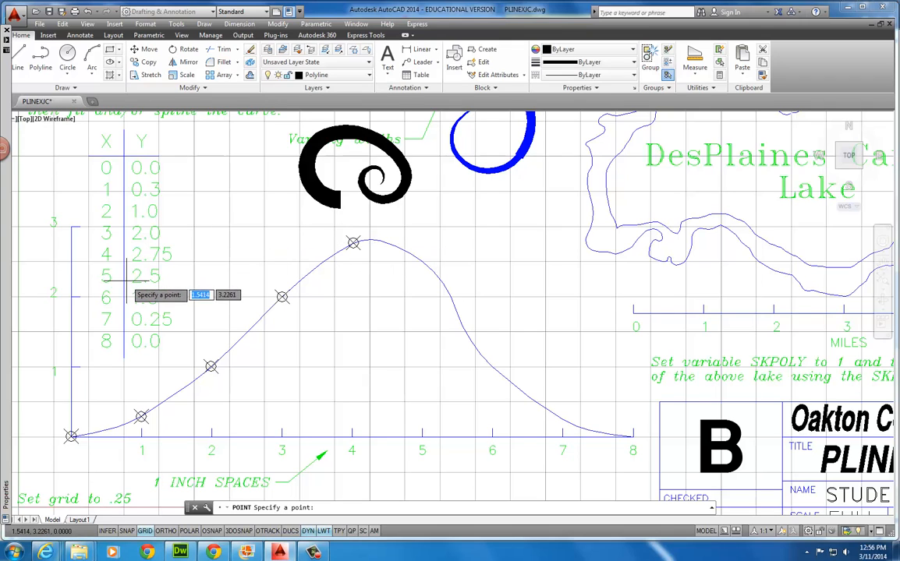
click(421, 262)
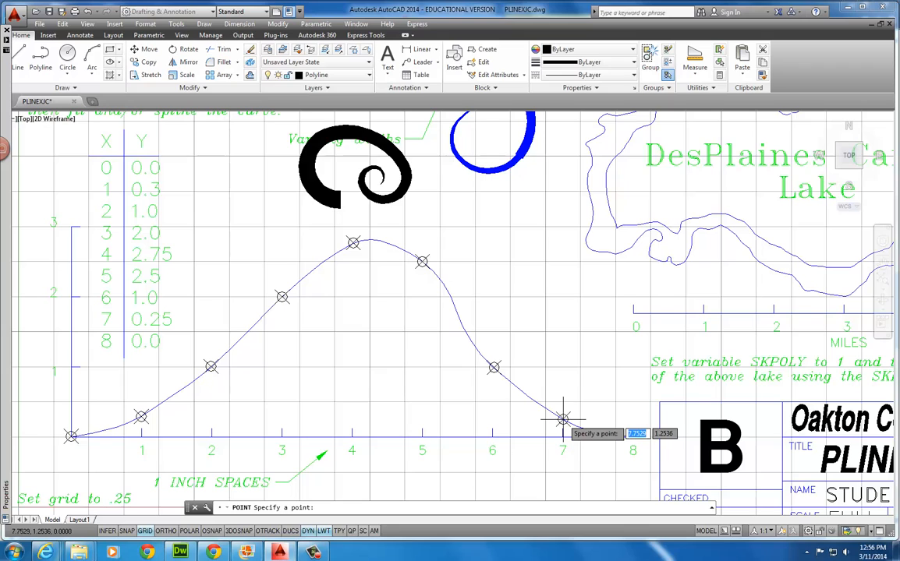
click(563, 420)
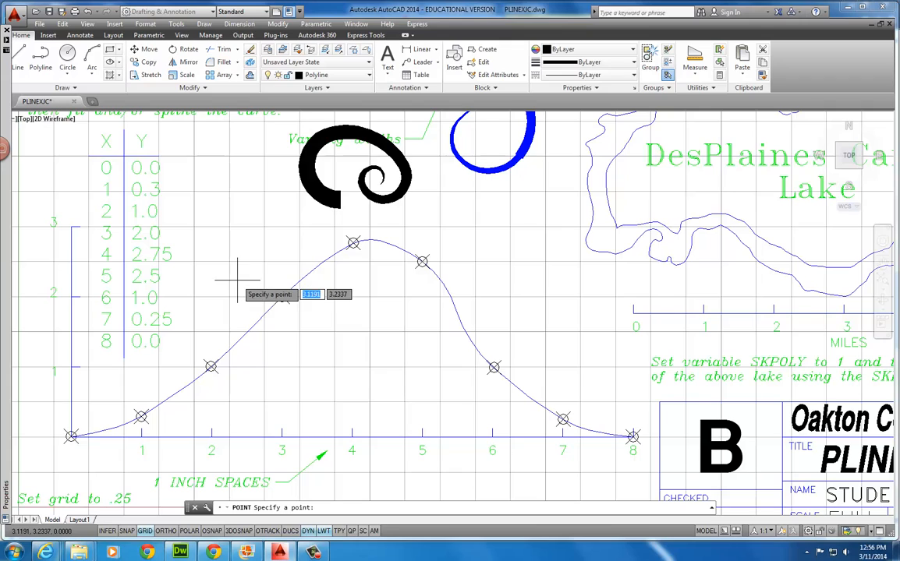
click(282, 297)
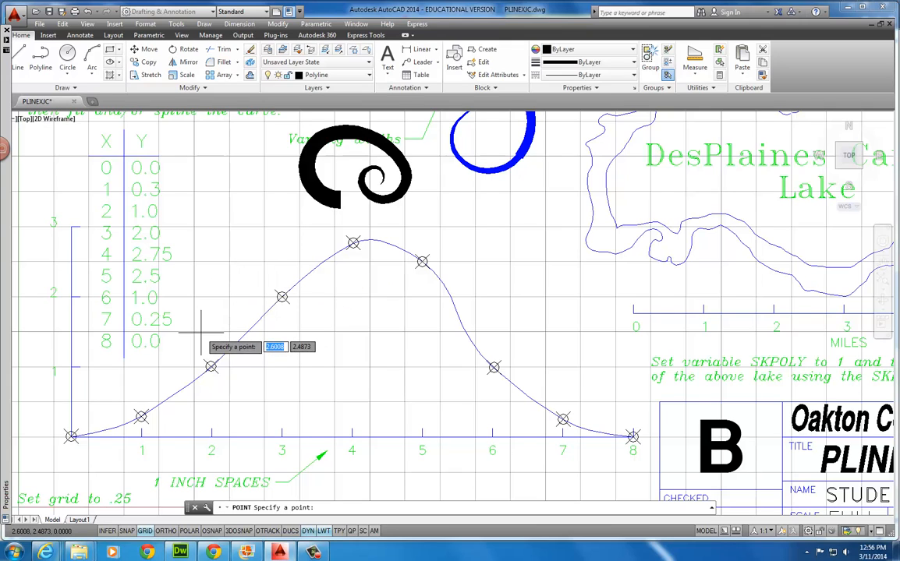
click(74, 89)
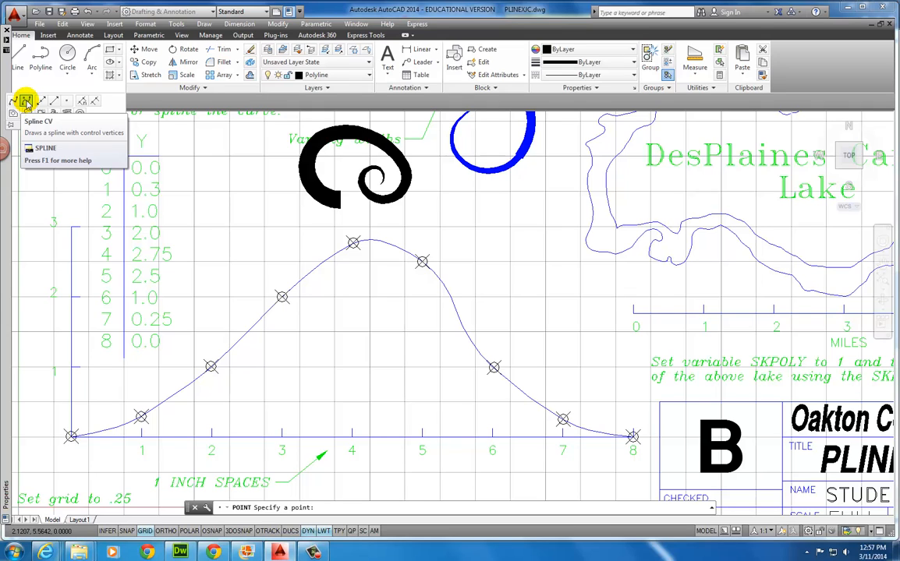
Start SPLINE and turn on object snap with Node and Intersection modes
click(26, 101)
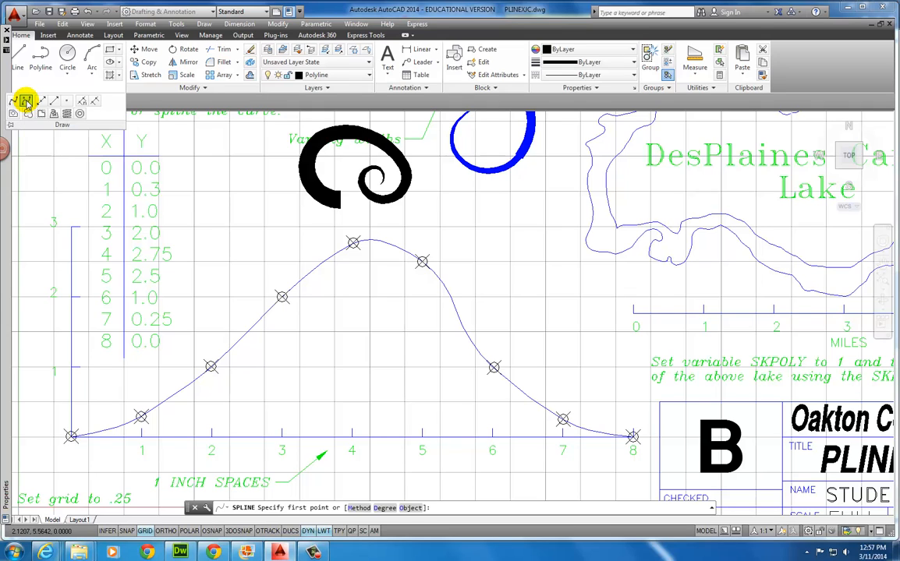
right_click(210, 532)
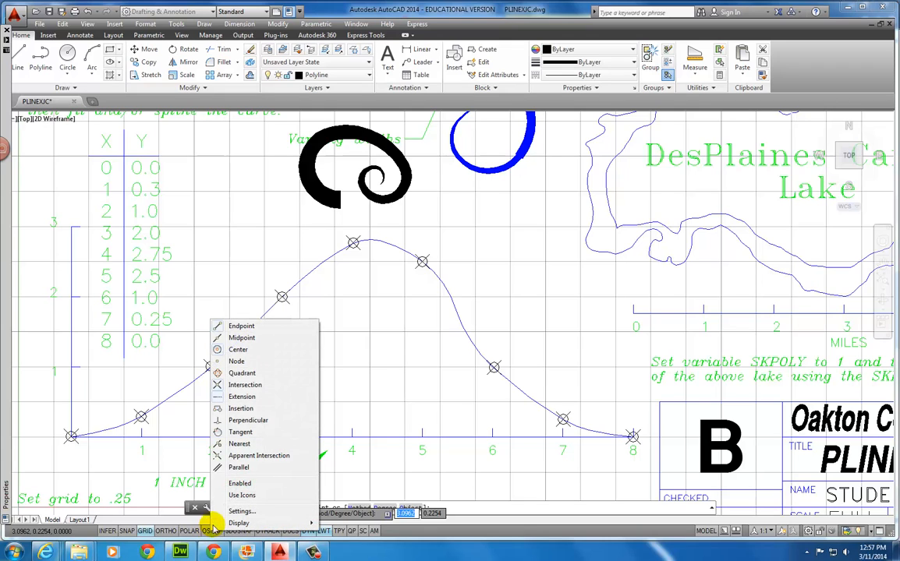
click(216, 364)
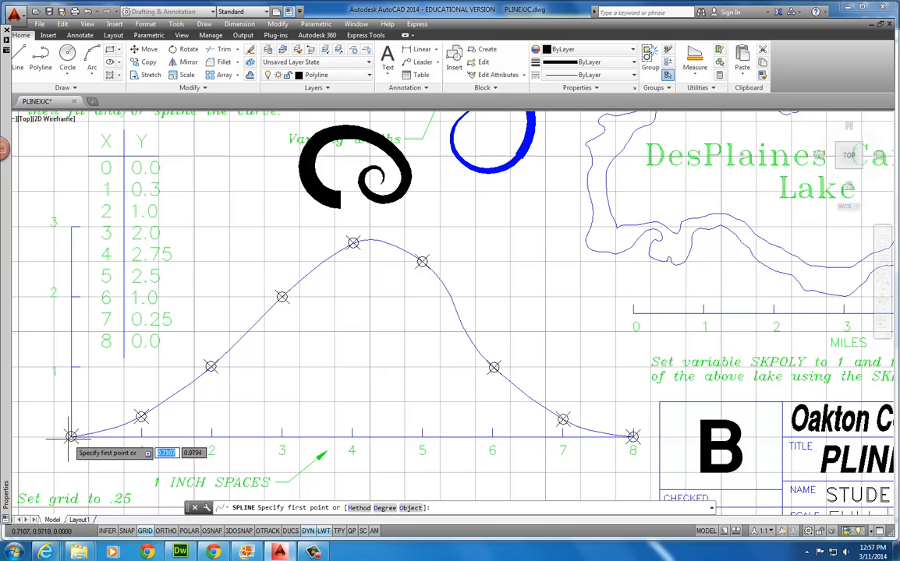
click(212, 531)
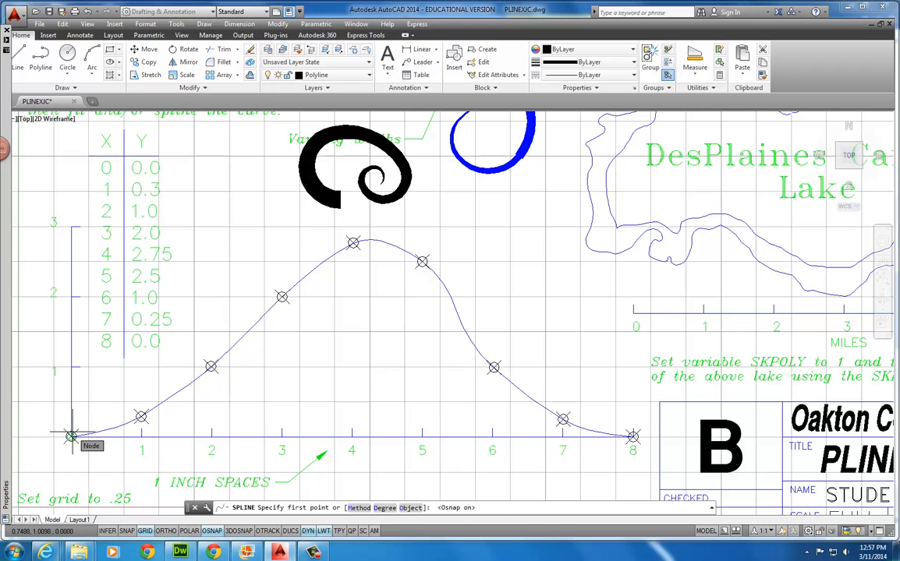
right_click(211, 531)
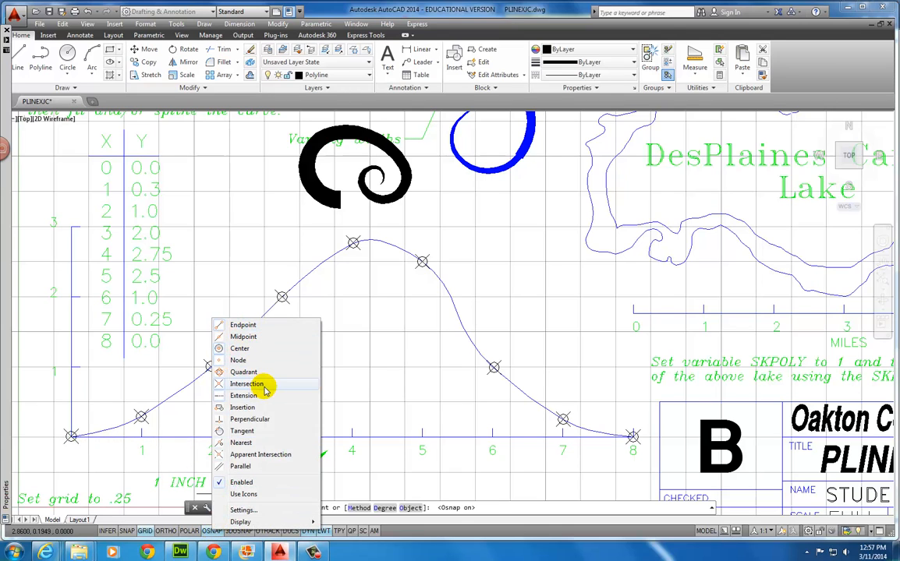
click(218, 383)
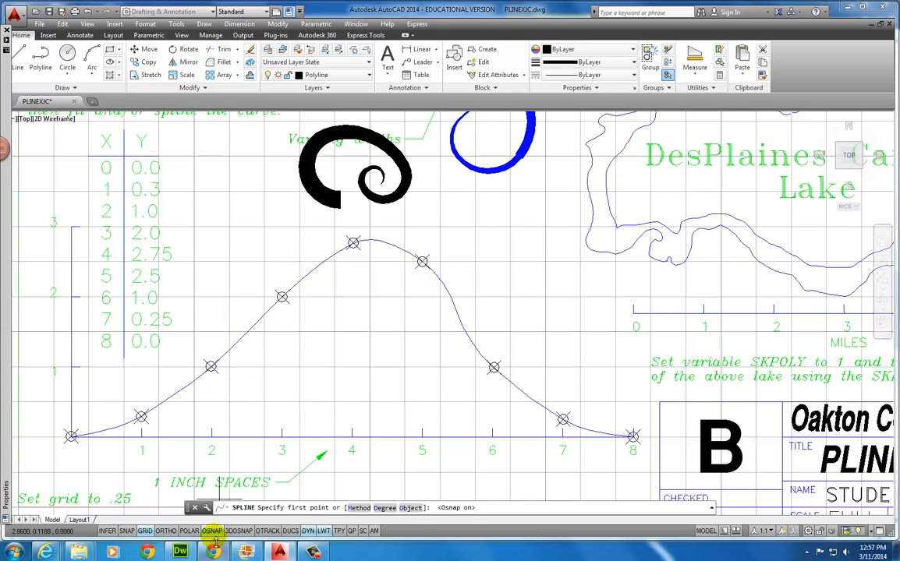
Draw the spline through the nine plotted points from x=0 to x=8
click(71, 437)
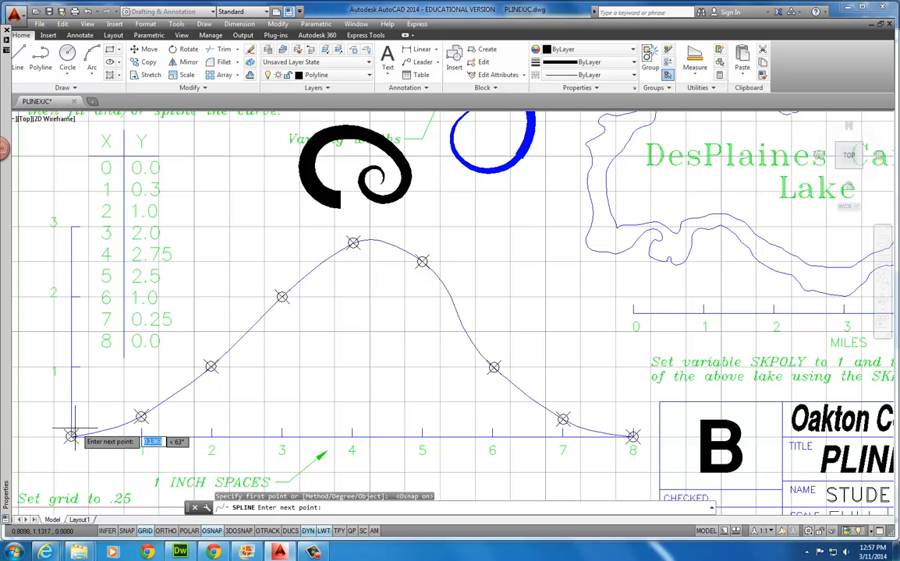
click(141, 417)
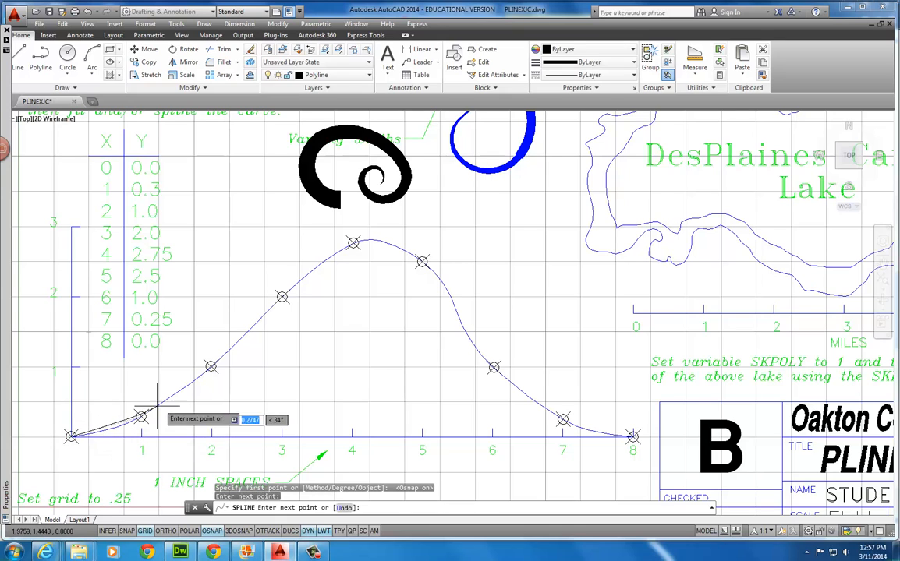
click(212, 367)
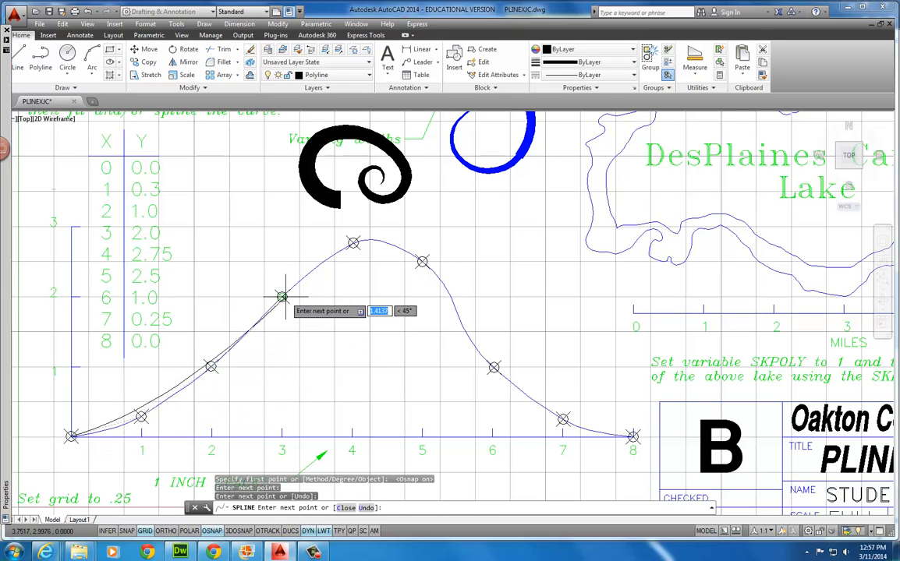
click(281, 297)
click(352, 244)
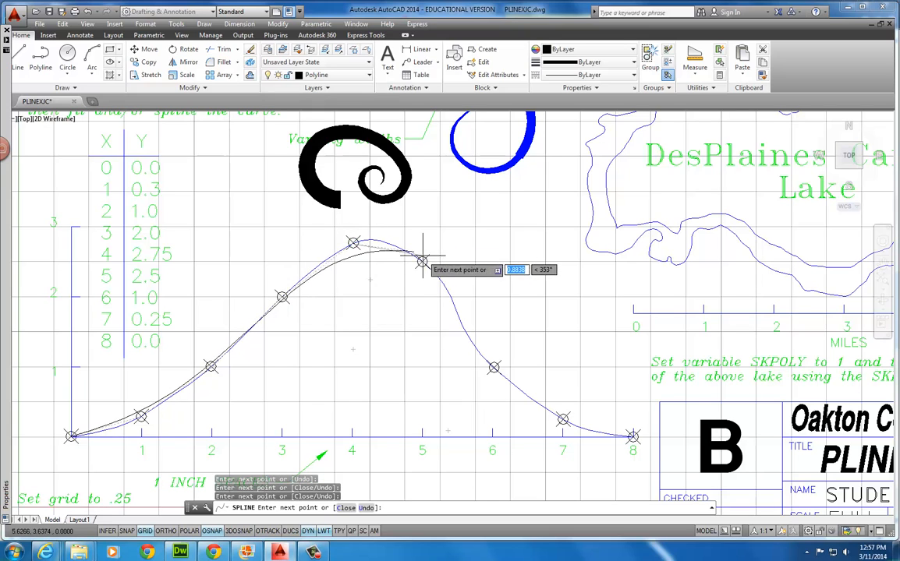
click(422, 261)
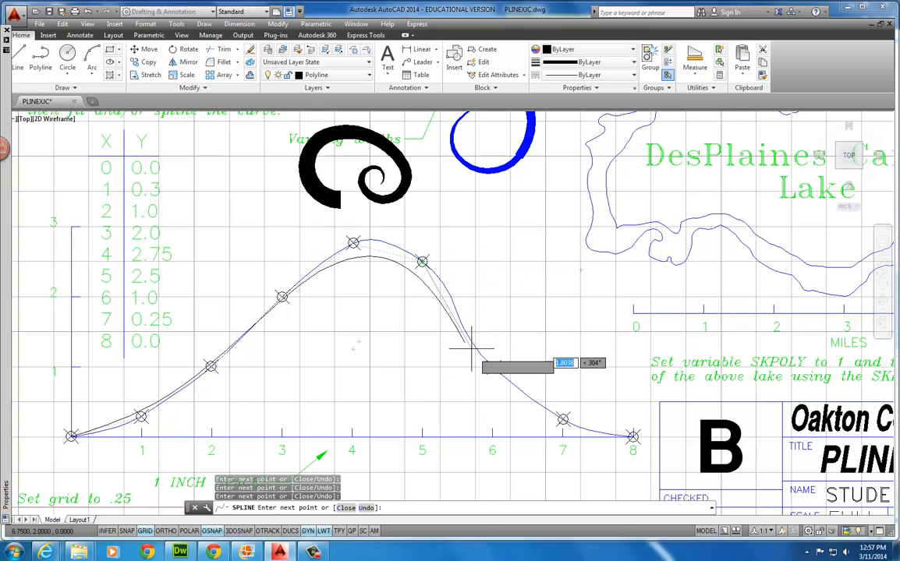
click(493, 367)
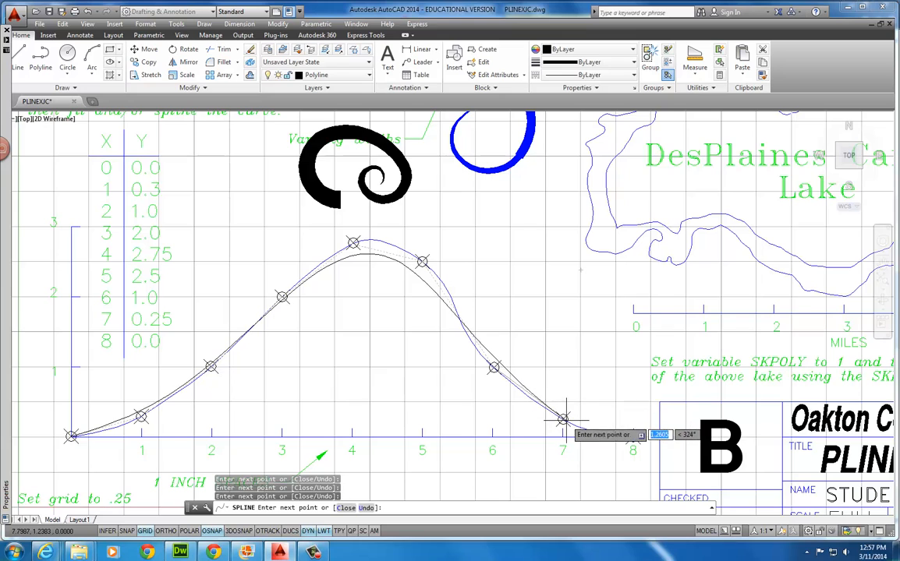
click(563, 419)
click(632, 437)
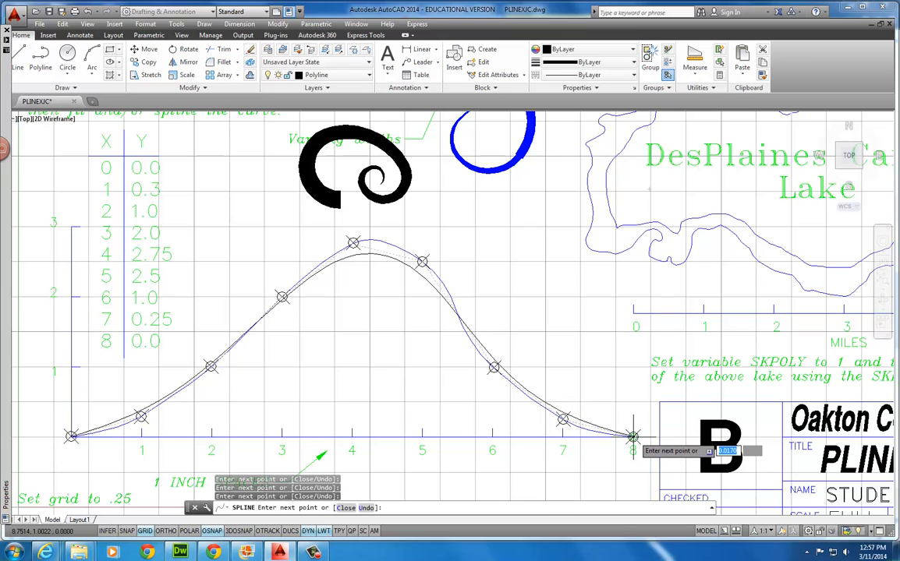
key(Return)
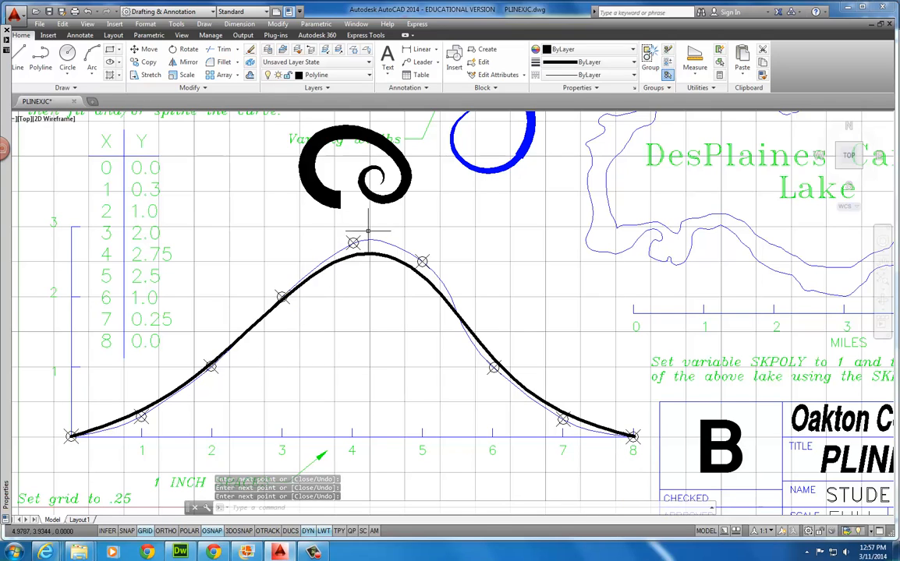
Select the thick spline and raise its peak vertex above point 4
click(401, 264)
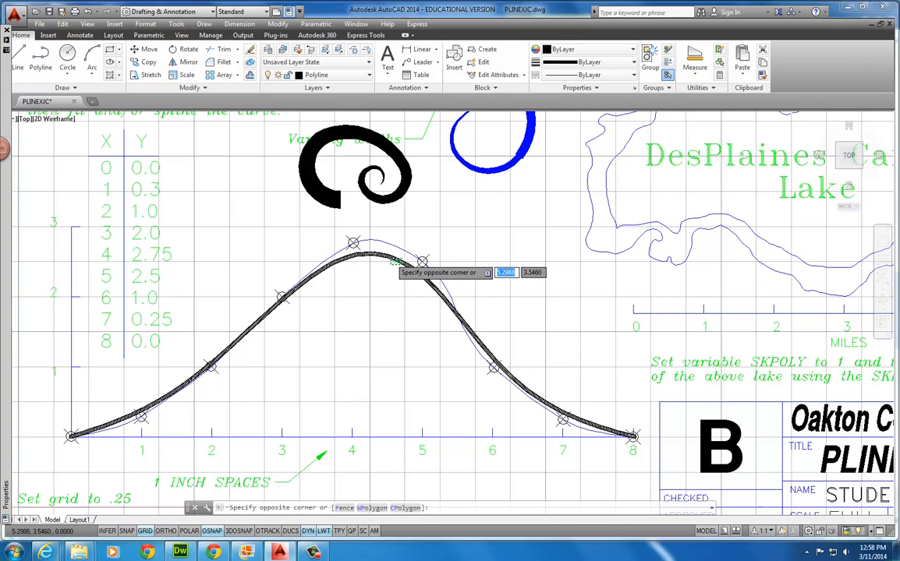
click(355, 304)
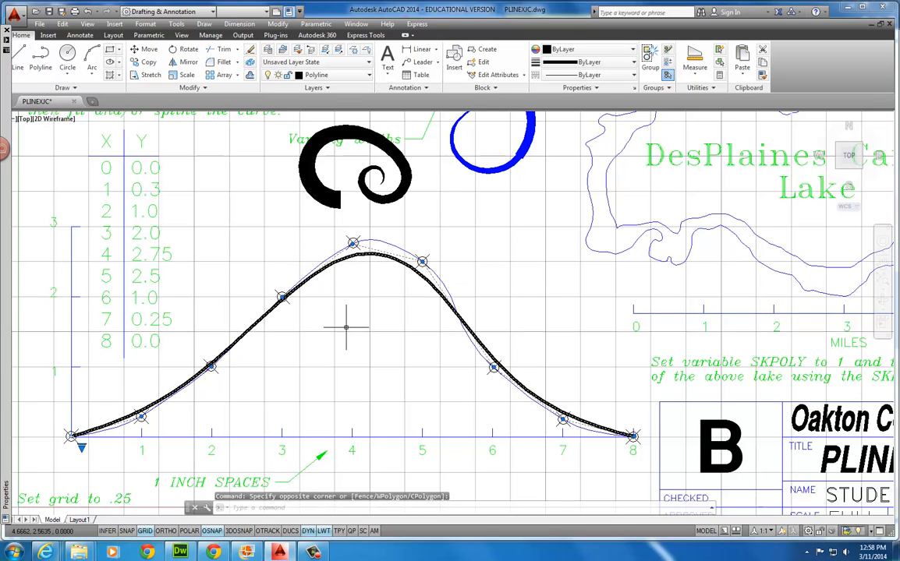
click(353, 243)
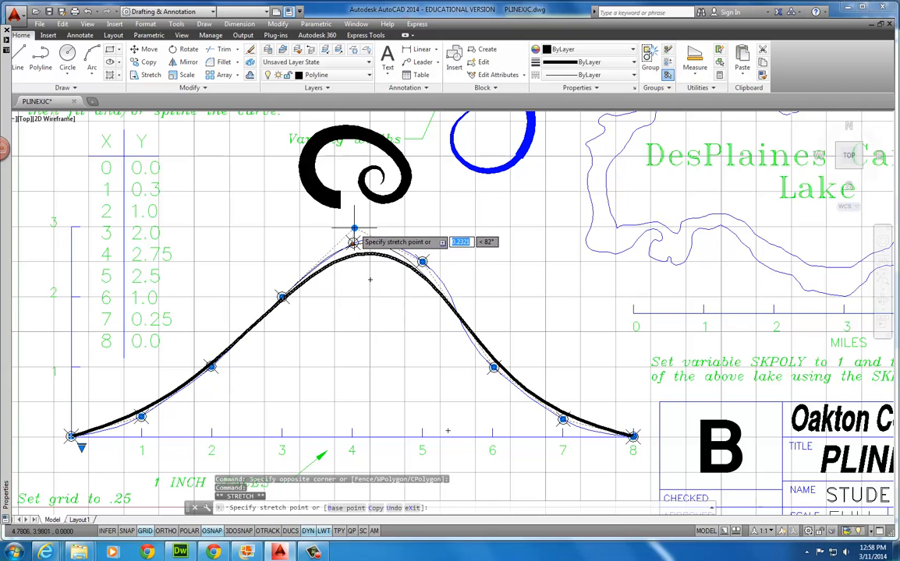
click(355, 226)
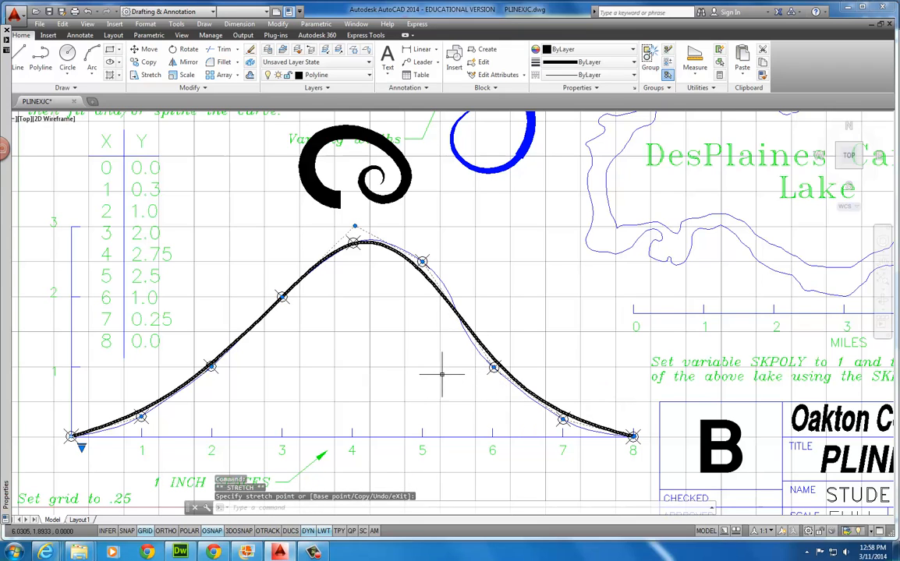
Cancel the first stretch of the vertex near point 6 and turn object snapping off
click(493, 366)
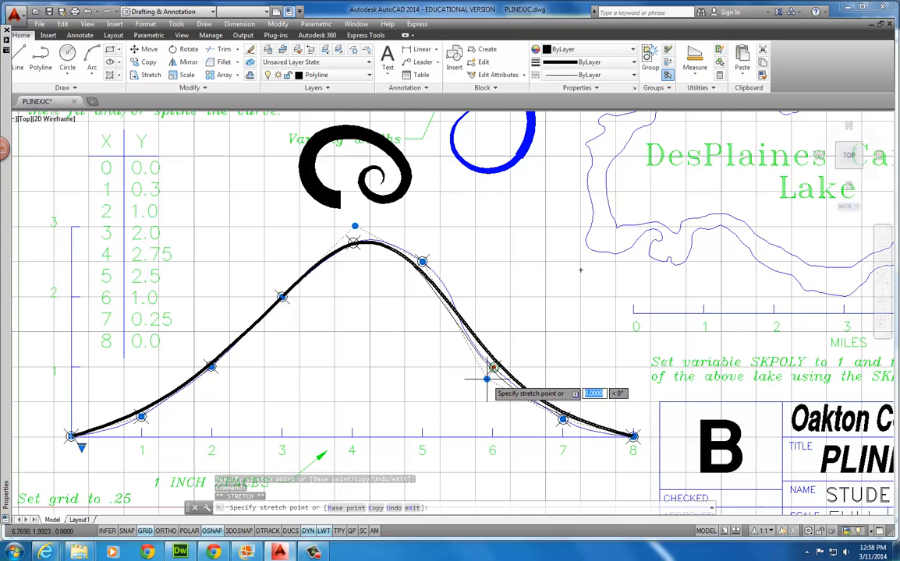
right_click(486, 379)
key(Escape)
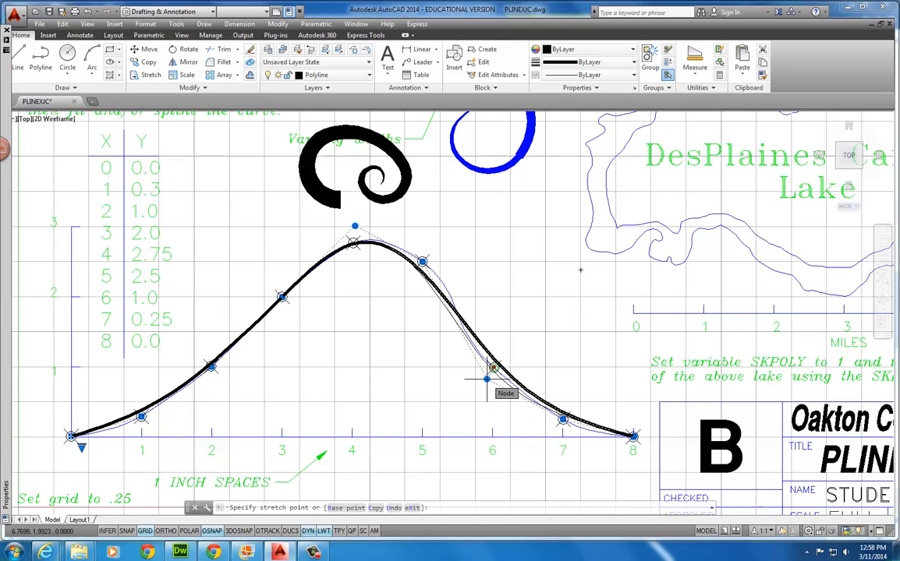
click(486, 379)
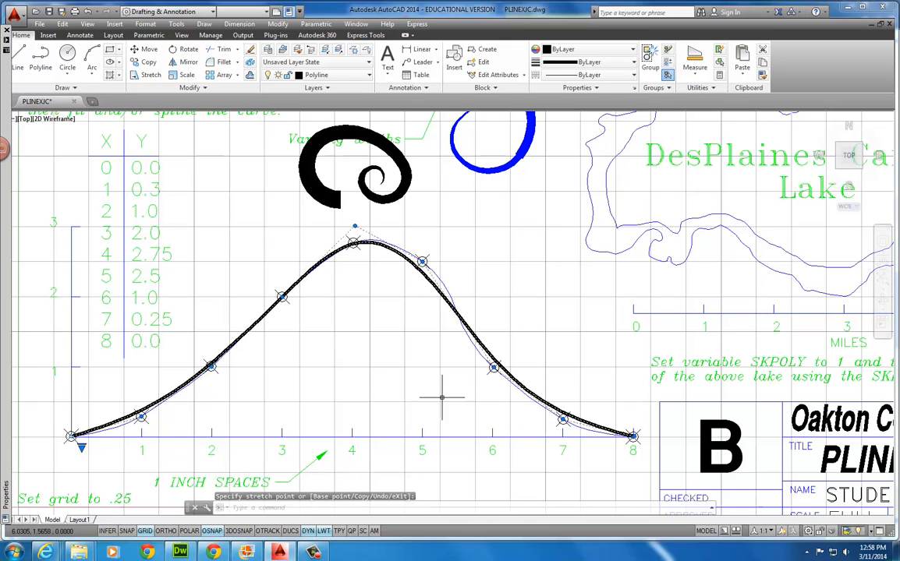
click(212, 531)
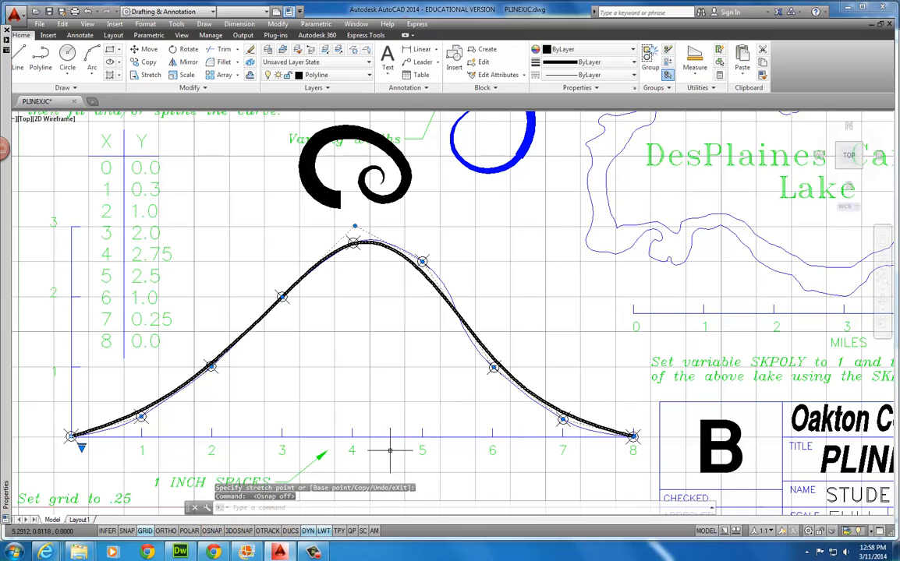
Stretch the spline vertices near points 6 and 7 to reshape the right-hand slope
click(493, 366)
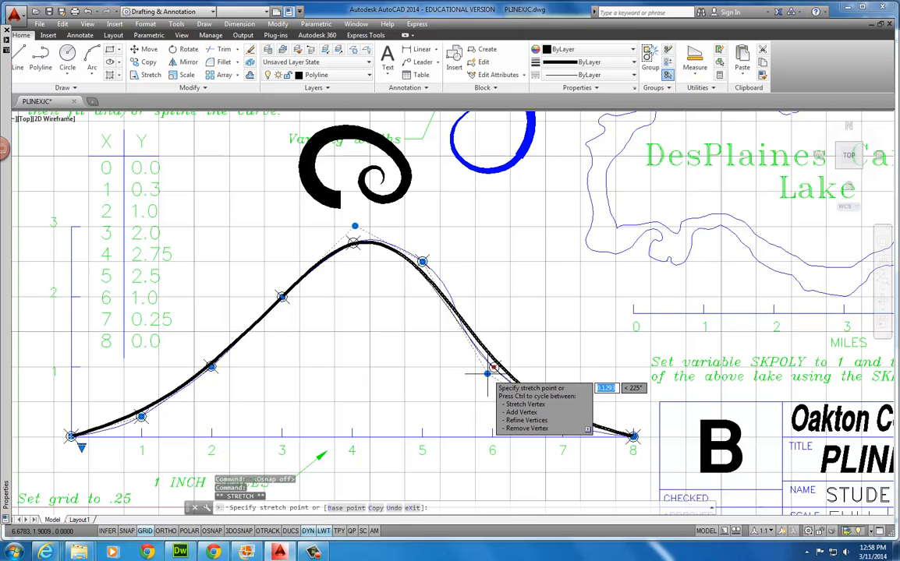
click(488, 373)
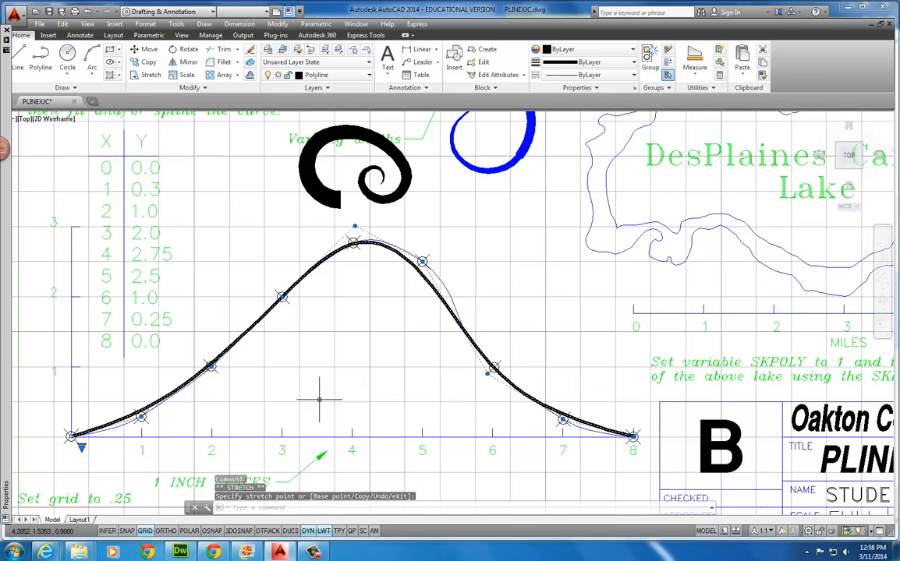
click(563, 419)
click(558, 425)
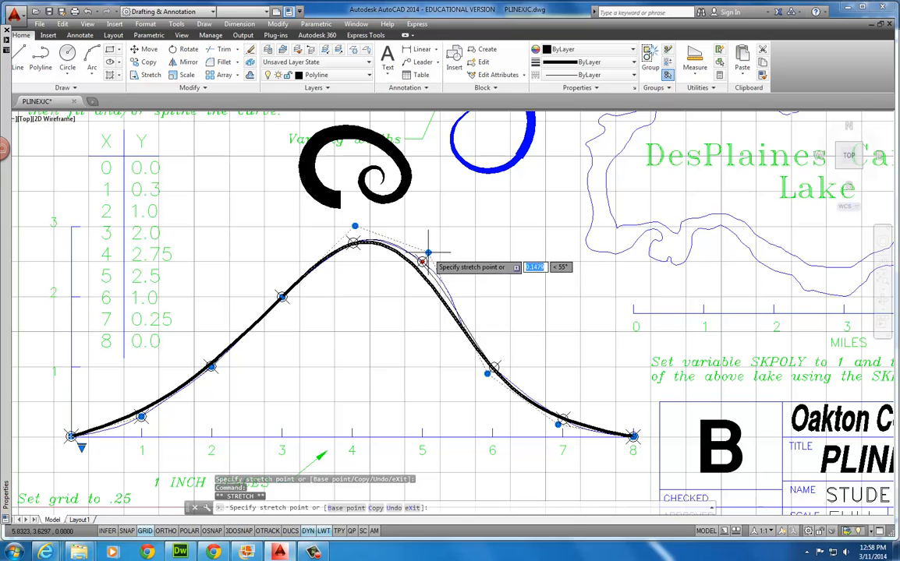
mouse_move(429, 251)
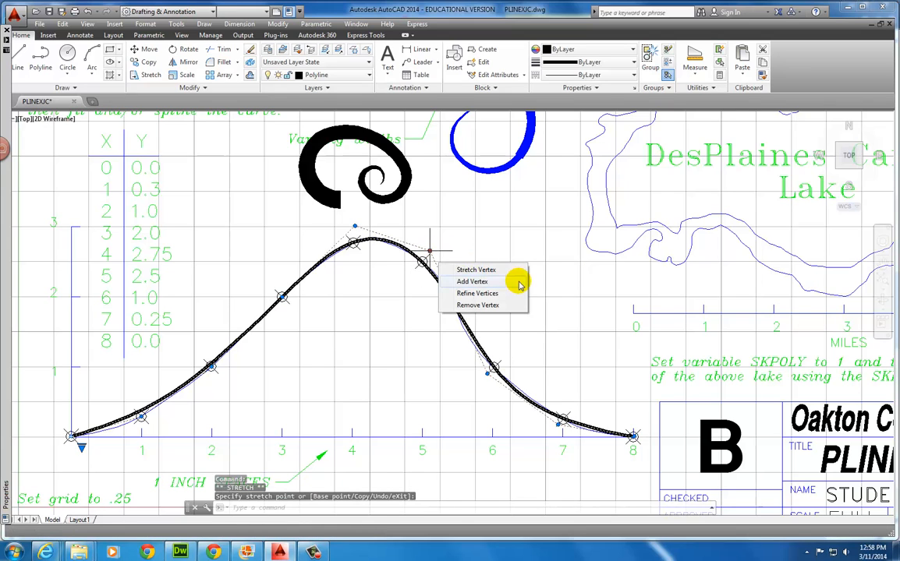
key(Escape)
Replace the title block's STUDENT NAME text with the student's name, then zoom back out
scroll(523, 265, down, 3)
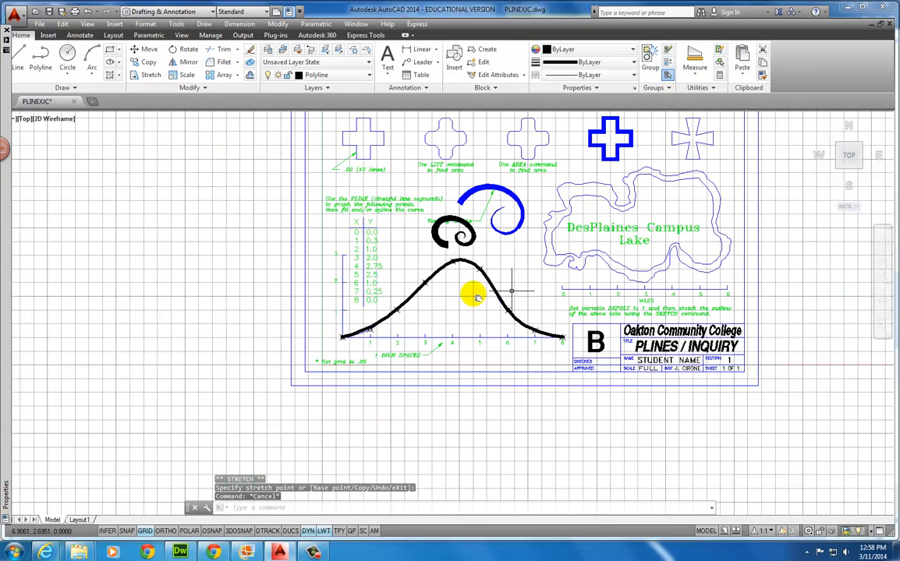
middle_drag(477, 295, 213, 313)
scroll(394, 382, up, 5)
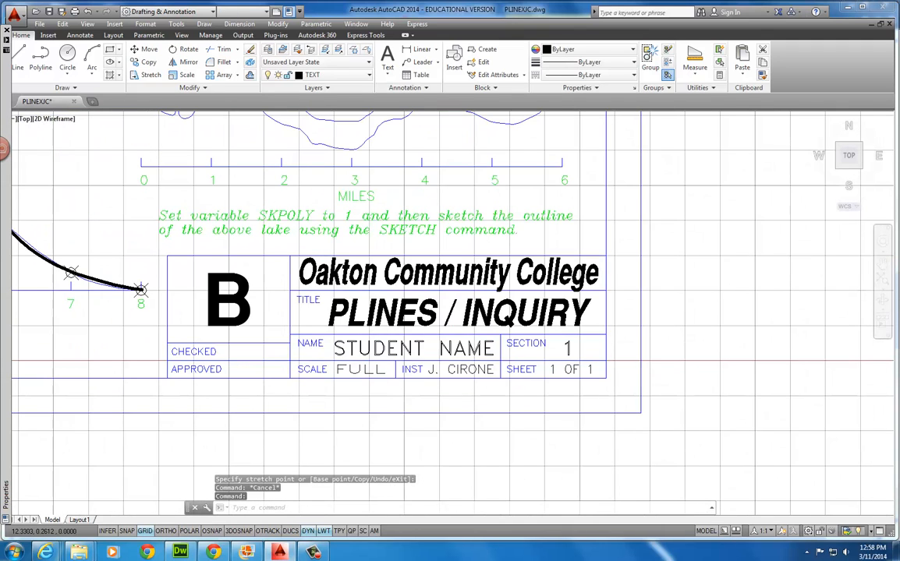
double_click(393, 348)
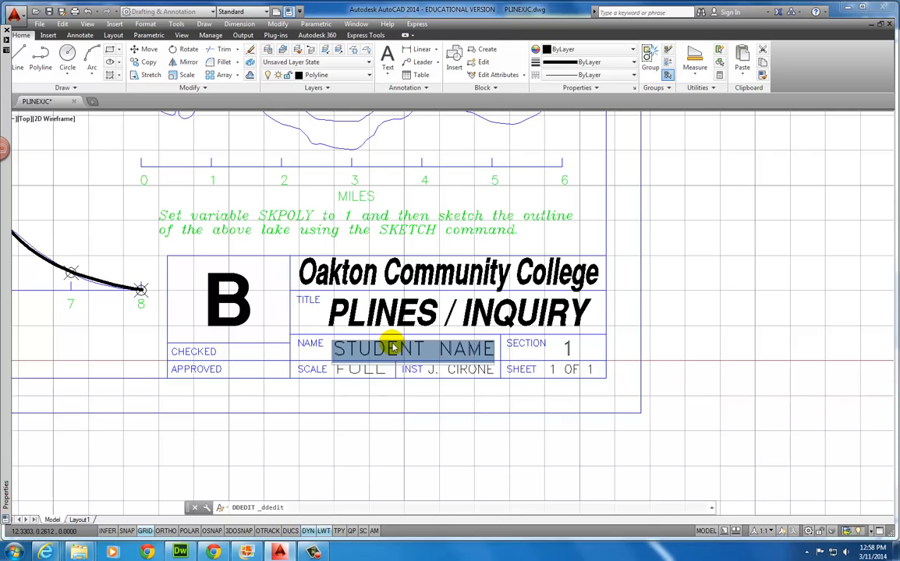
key(BackSpace)
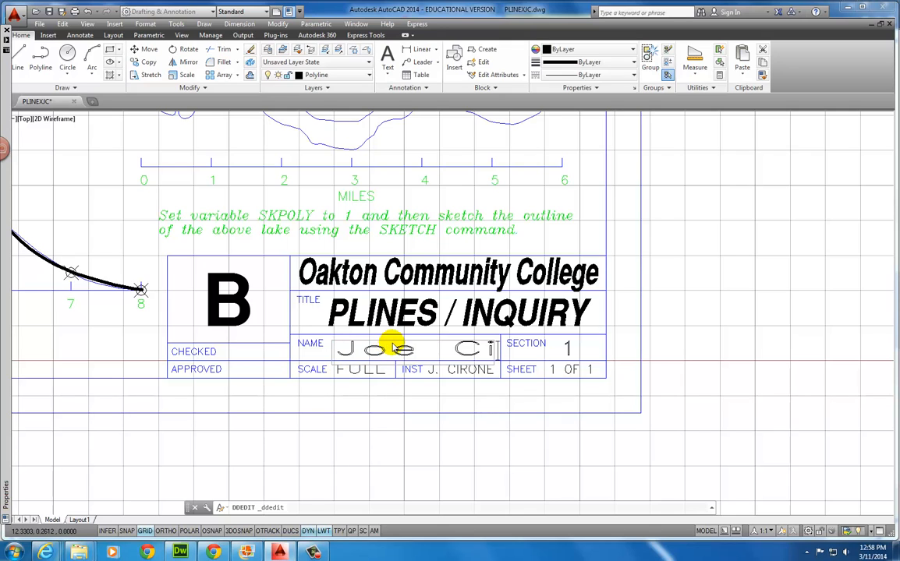
key(Return)
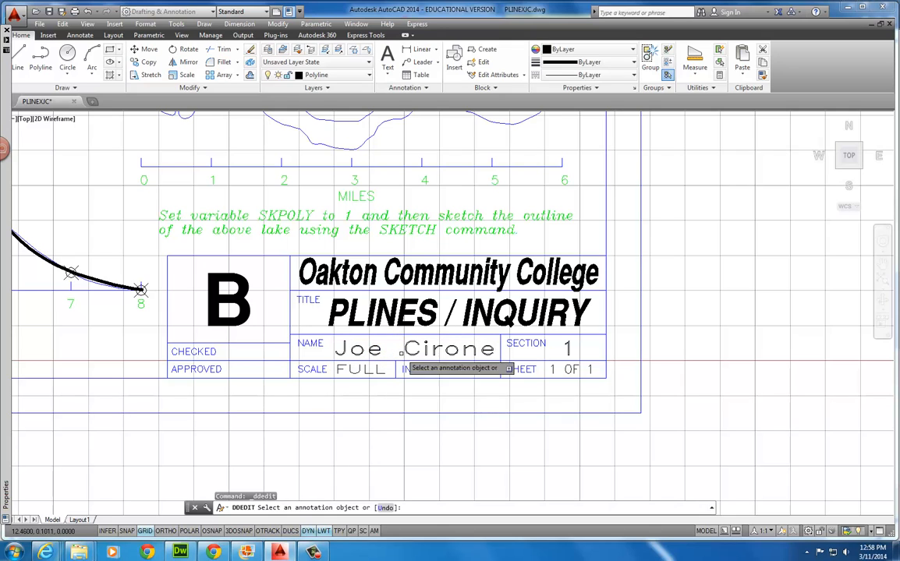
scroll(437, 375, down, 5)
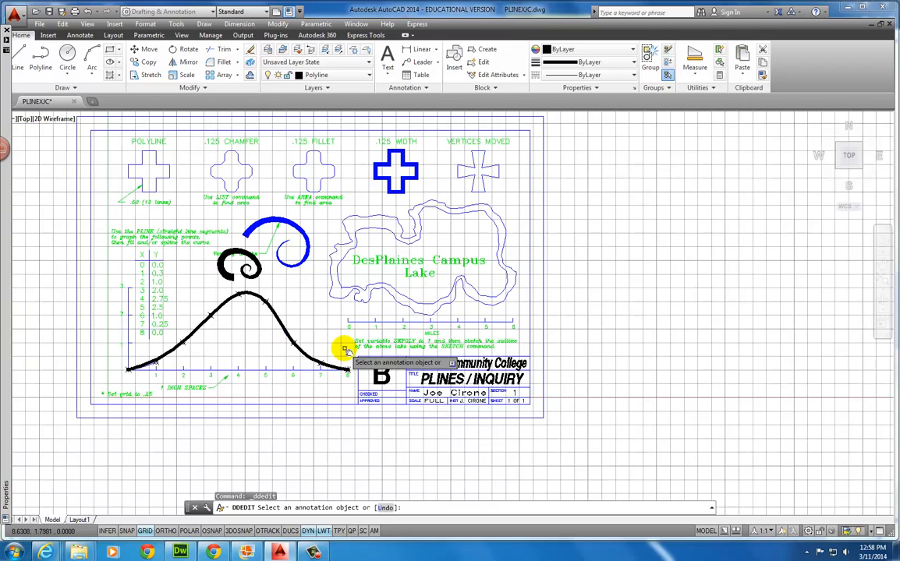